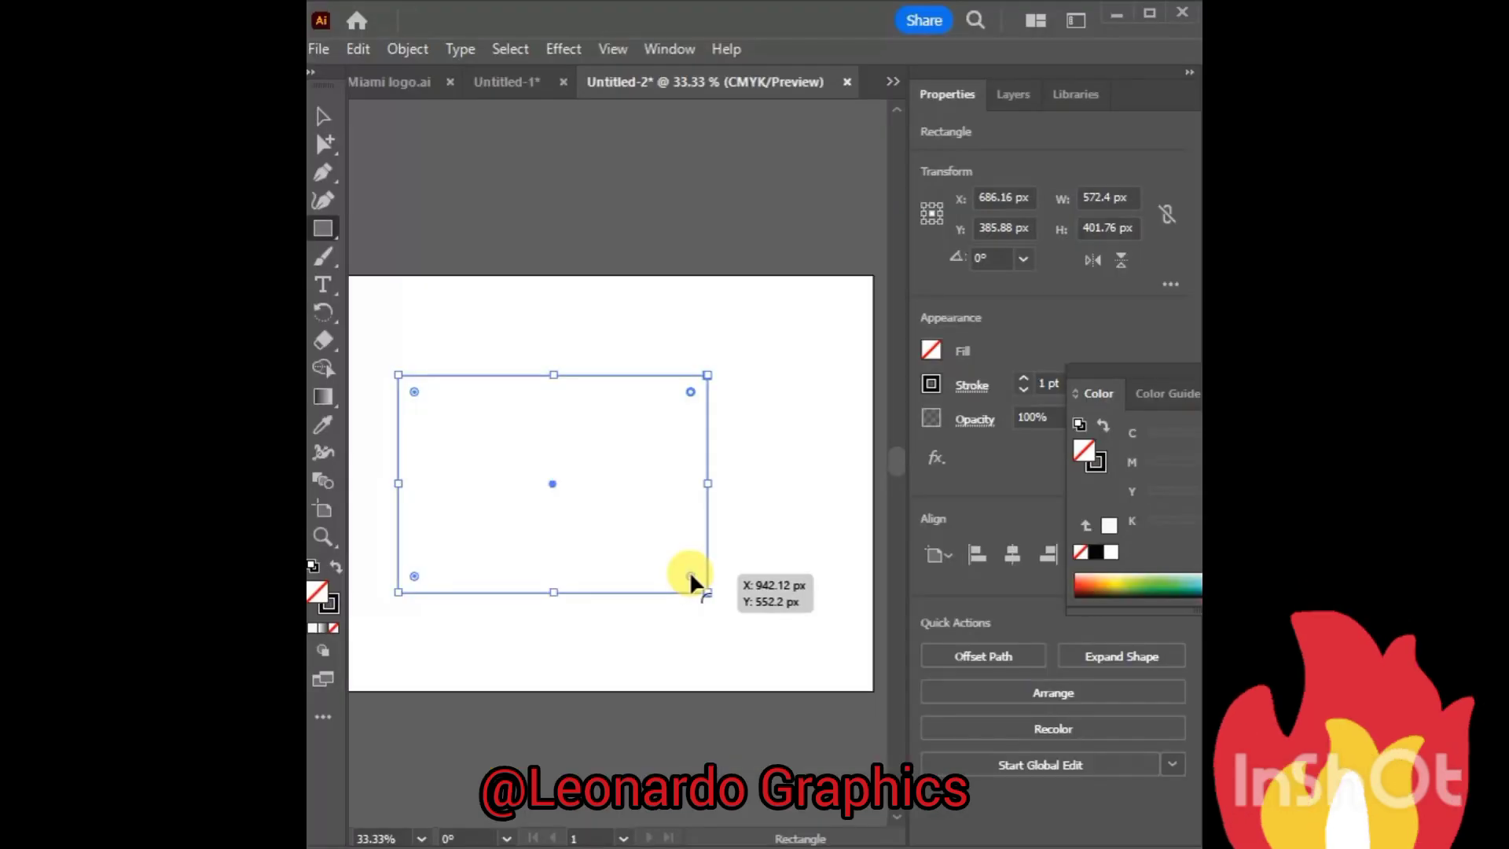
Step: Fully round the rectangle's right corners and narrow it into a D shape
drag(690, 574, 510, 543)
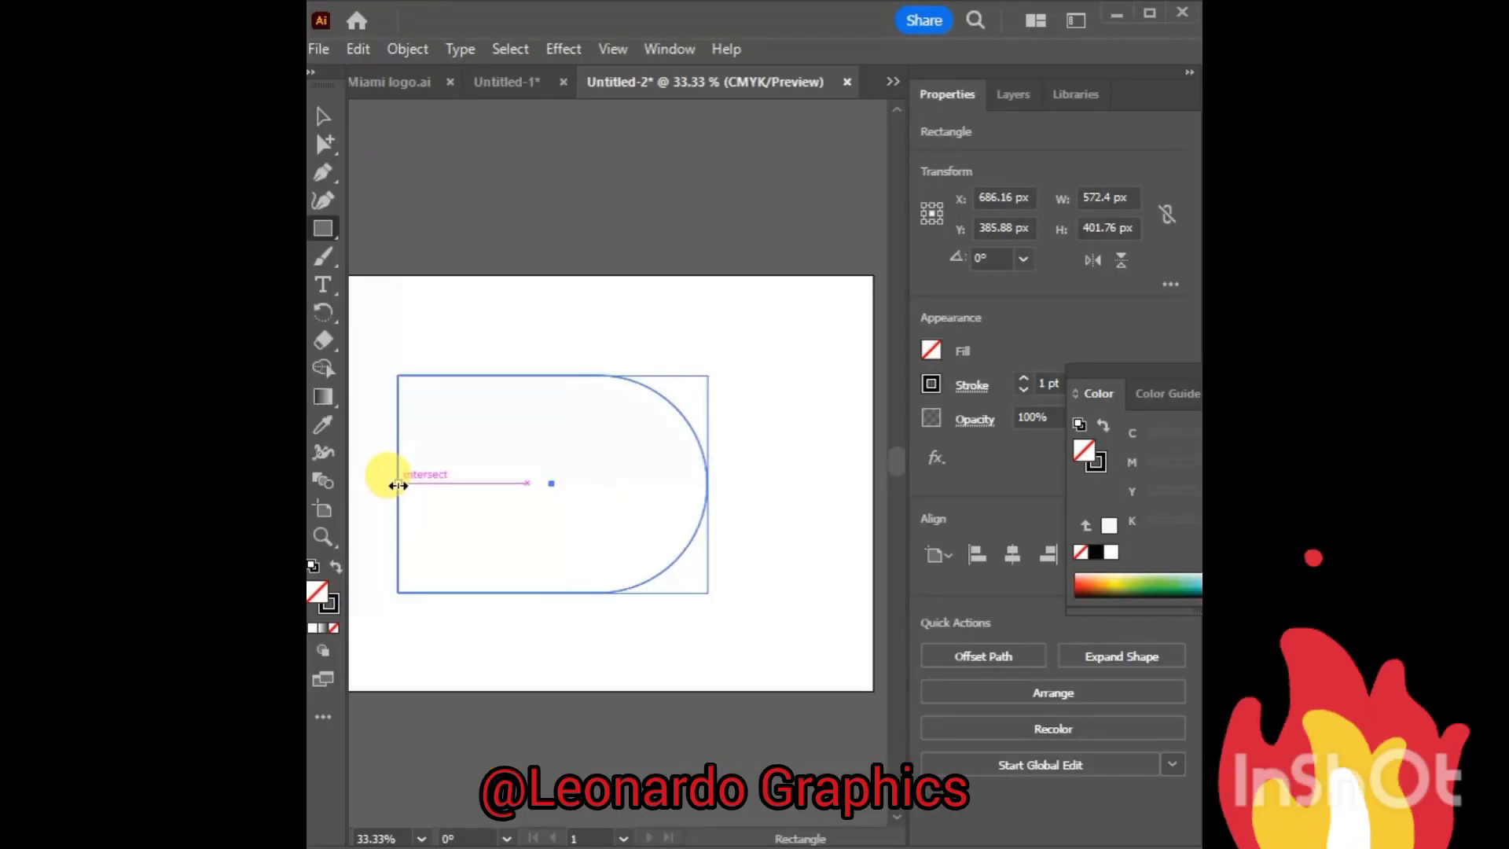
drag(398, 485, 521, 495)
click(325, 119)
drag(459, 351, 745, 612)
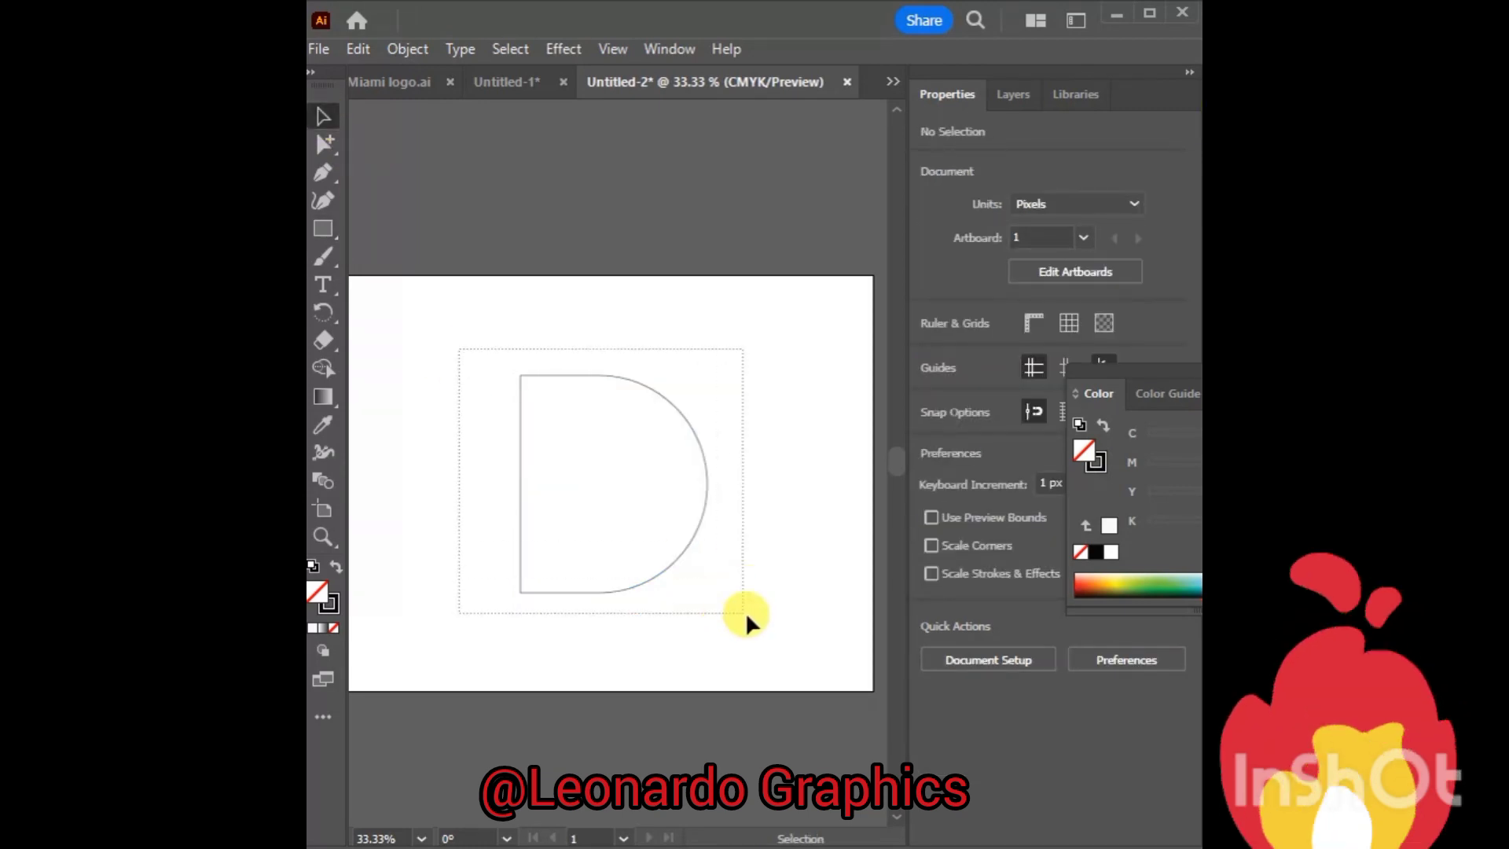
Step: Duplicate the D and enlarge the copy on every side to form the outer outline
drag(614, 484, 616, 474)
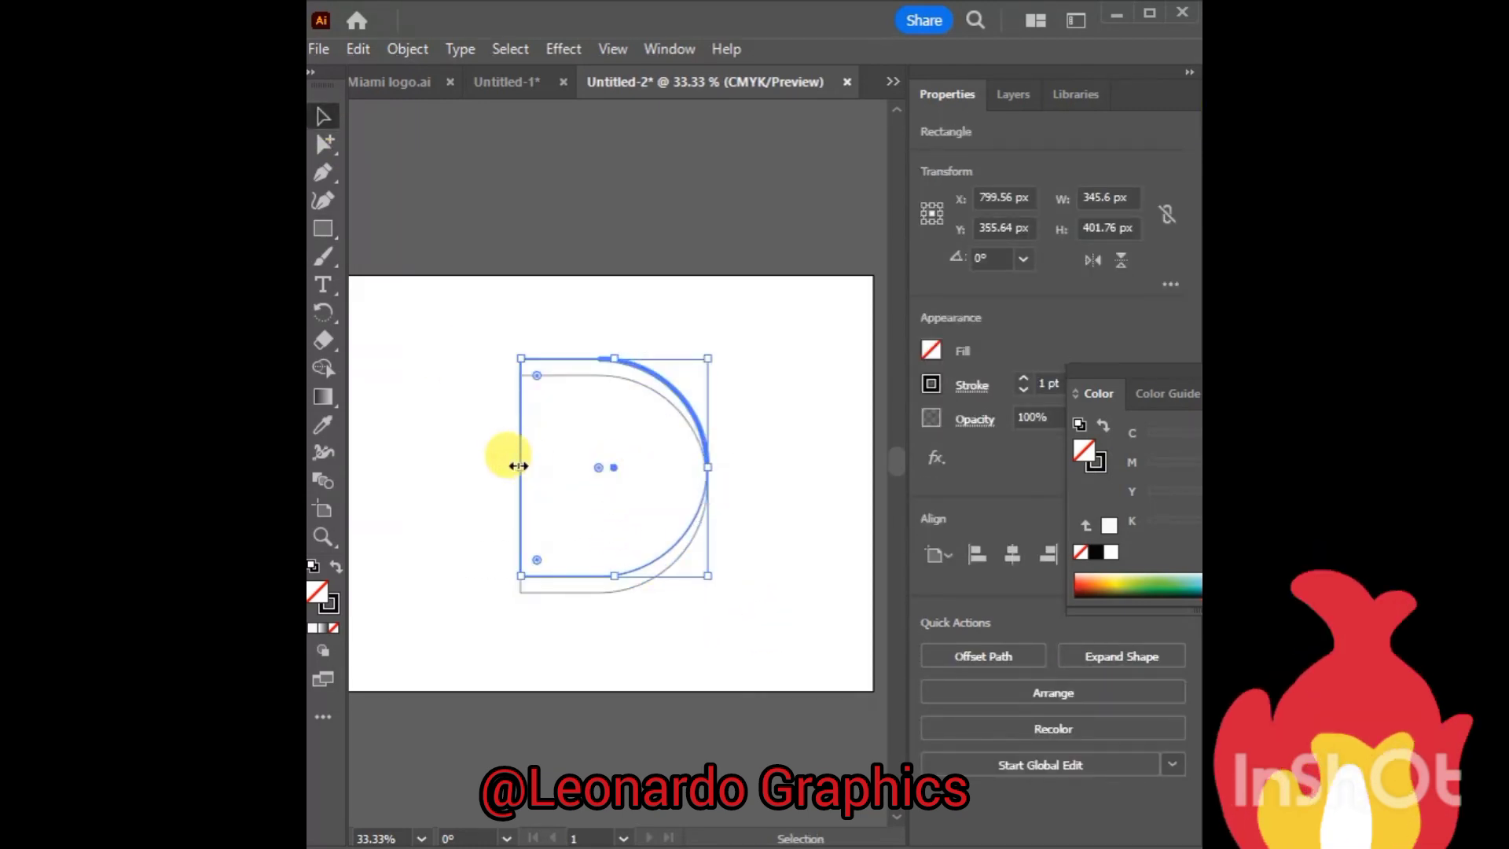
drag(519, 452, 501, 452)
drag(609, 580, 608, 610)
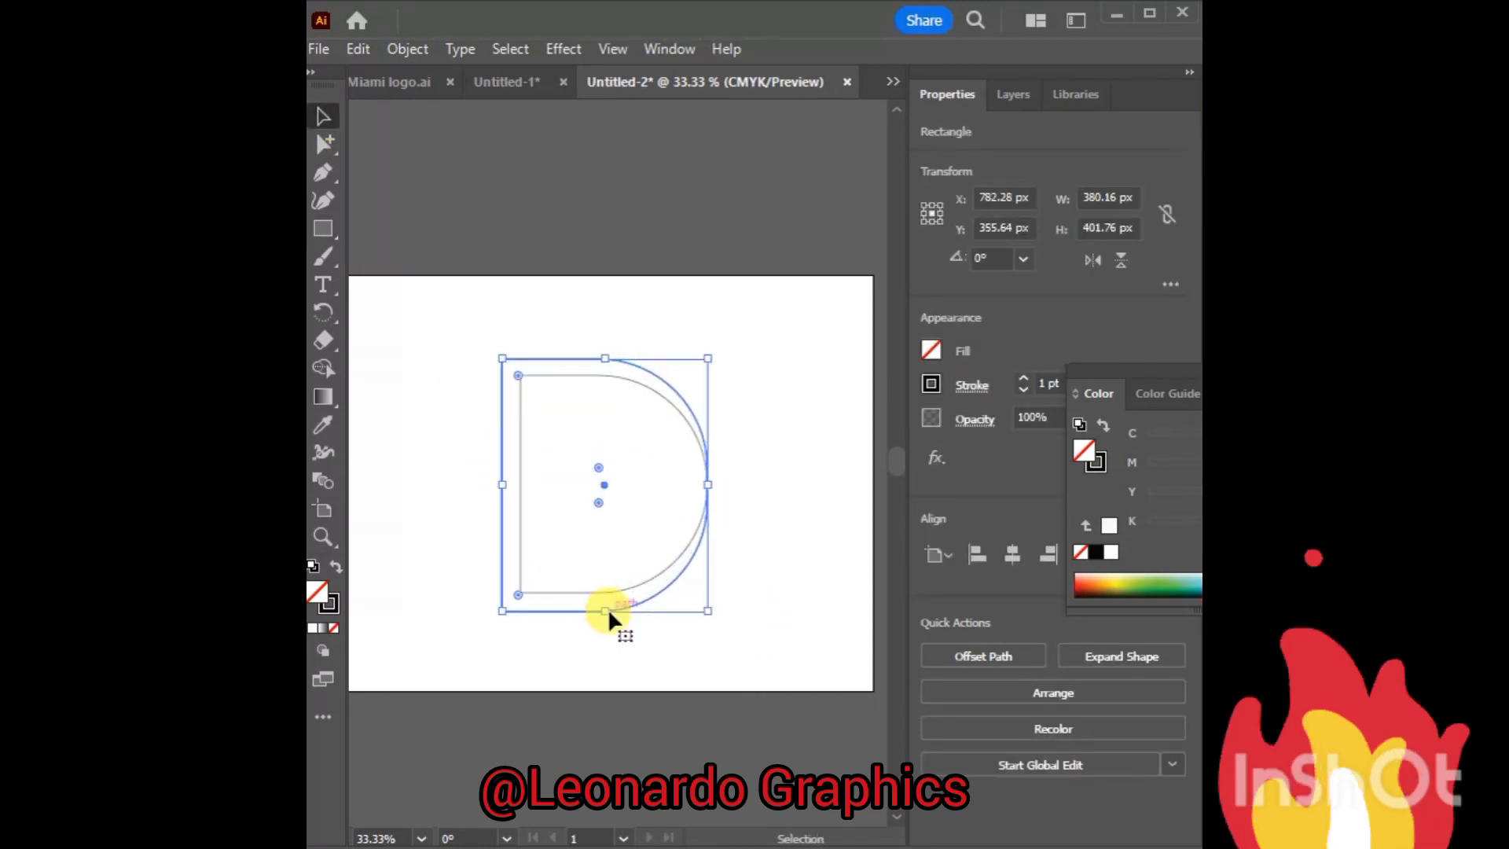
drag(706, 483, 726, 485)
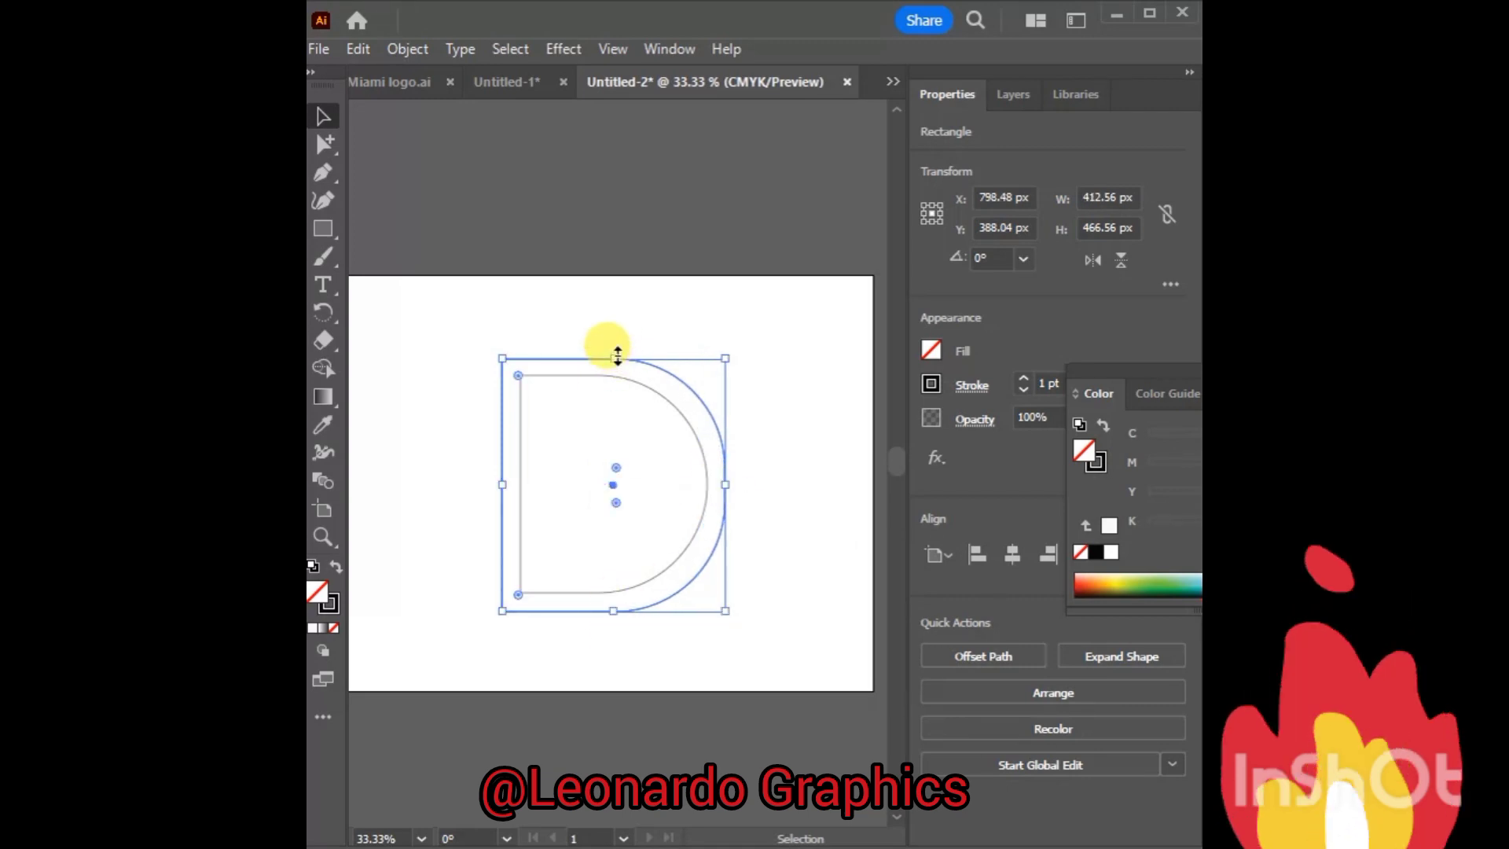
drag(617, 359, 617, 352)
drag(612, 611, 616, 617)
drag(502, 485, 496, 485)
Step: Fine-tune the outer D's top and bottom edges to adjust its height
click(437, 375)
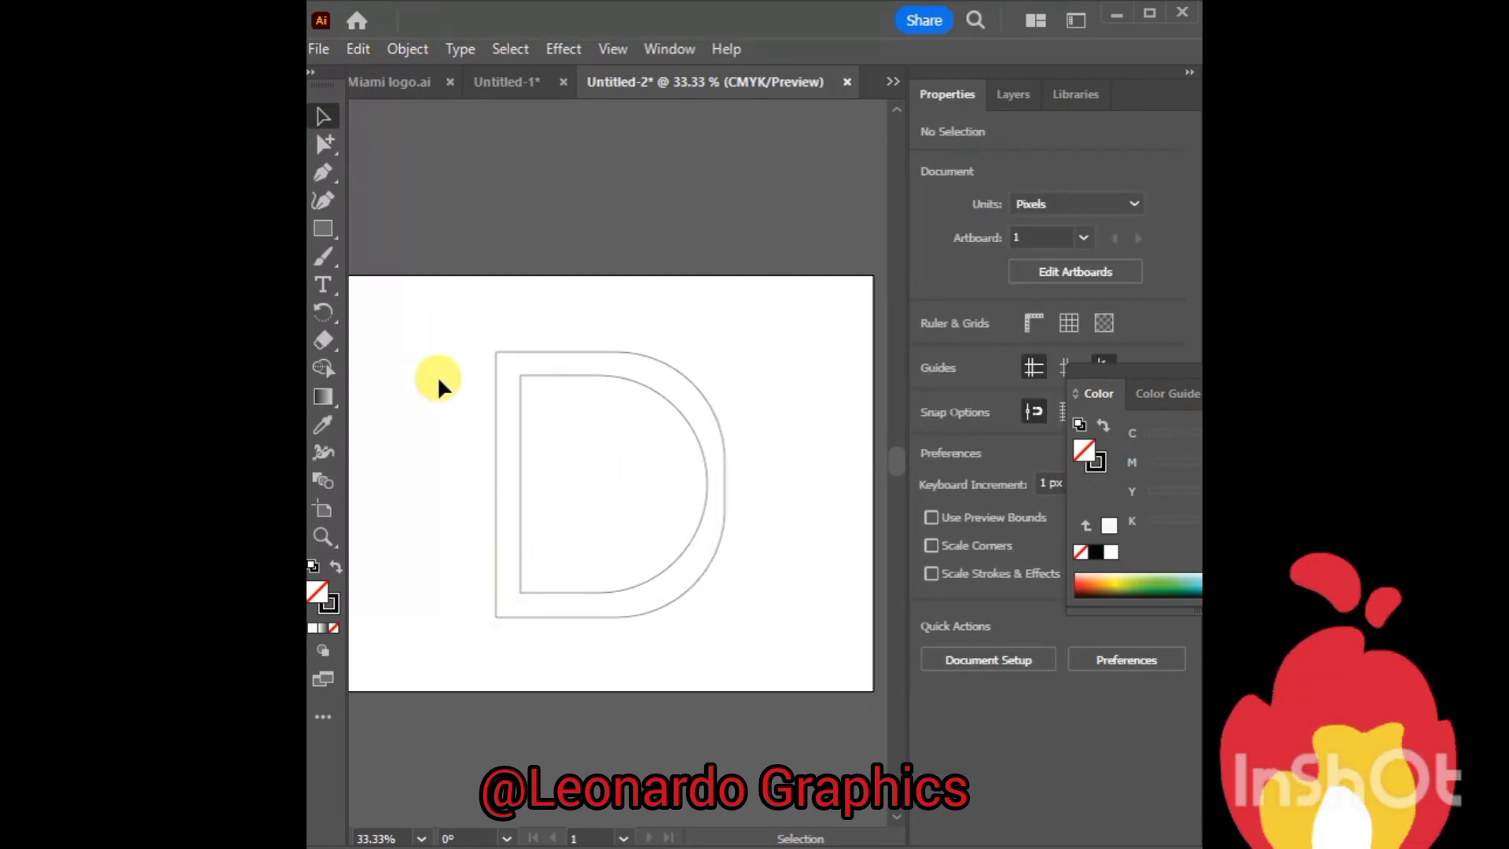
click(576, 616)
drag(611, 617, 610, 611)
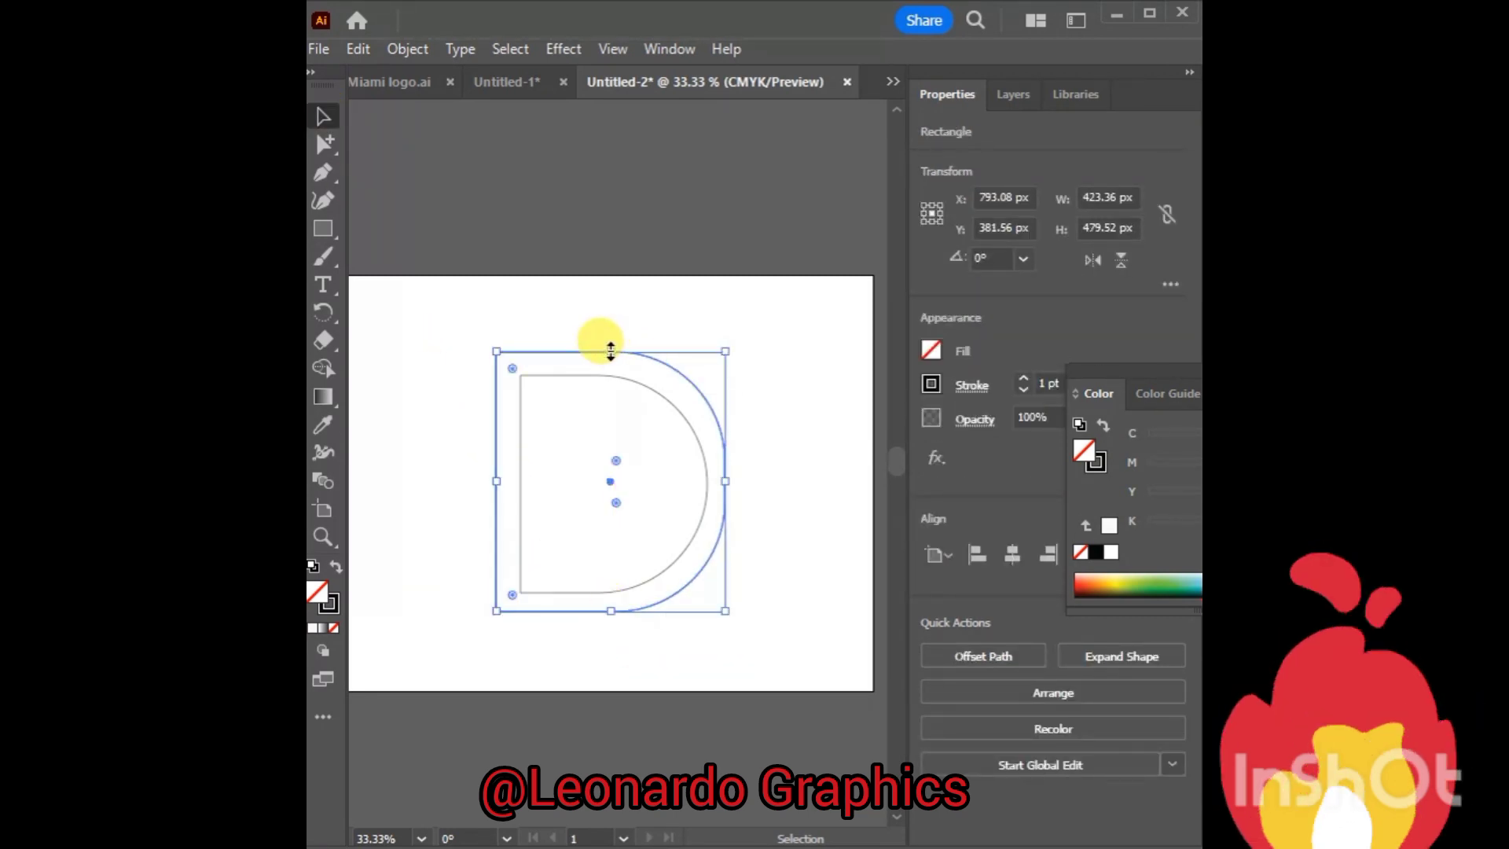
drag(606, 351, 609, 354)
click(595, 327)
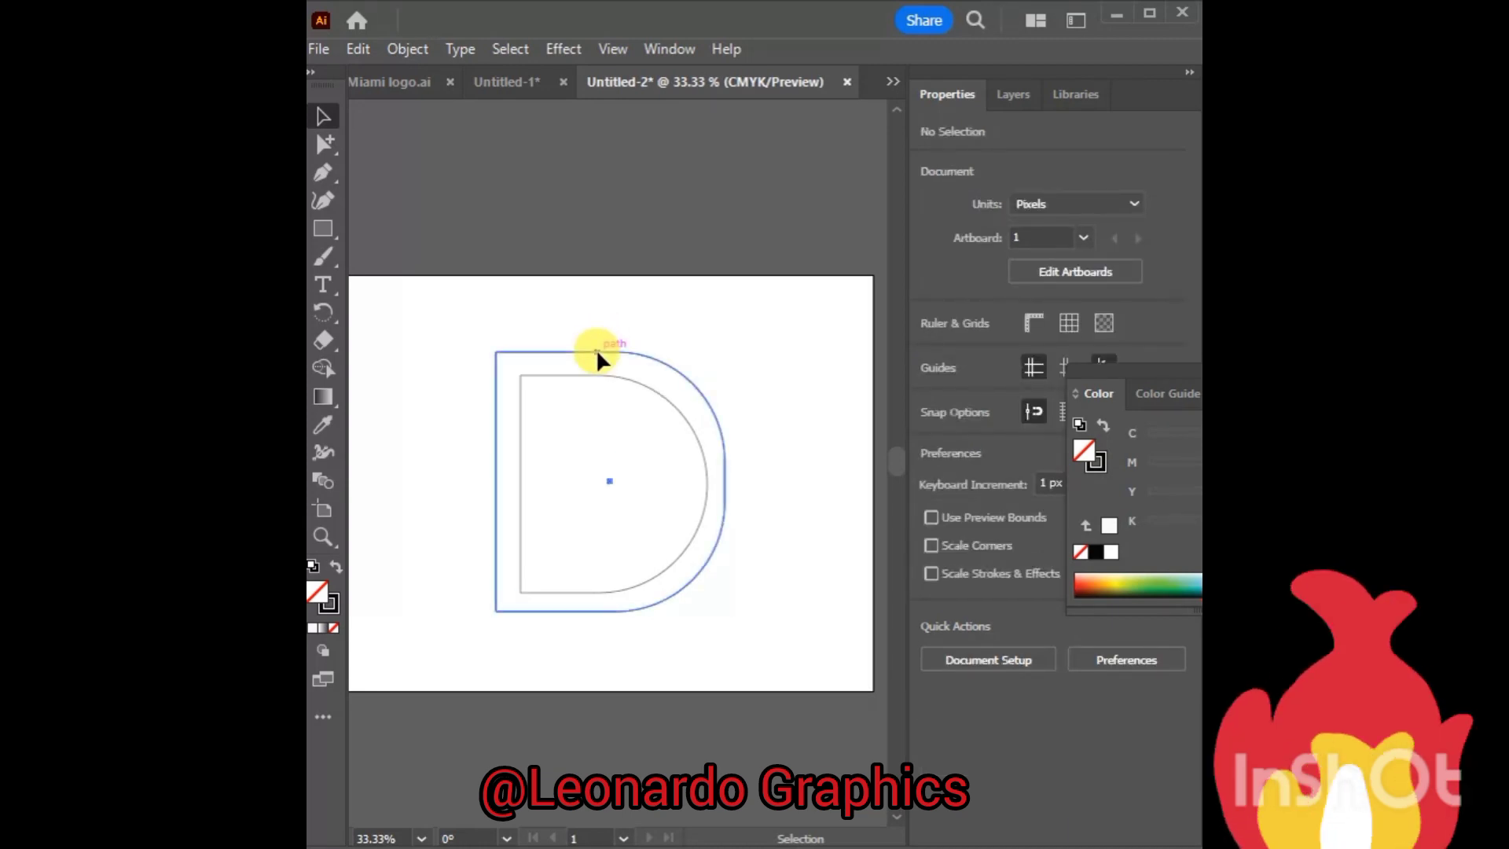
click(519, 344)
Step: Draw a thin crossbar rectangle to the right of the D
click(323, 228)
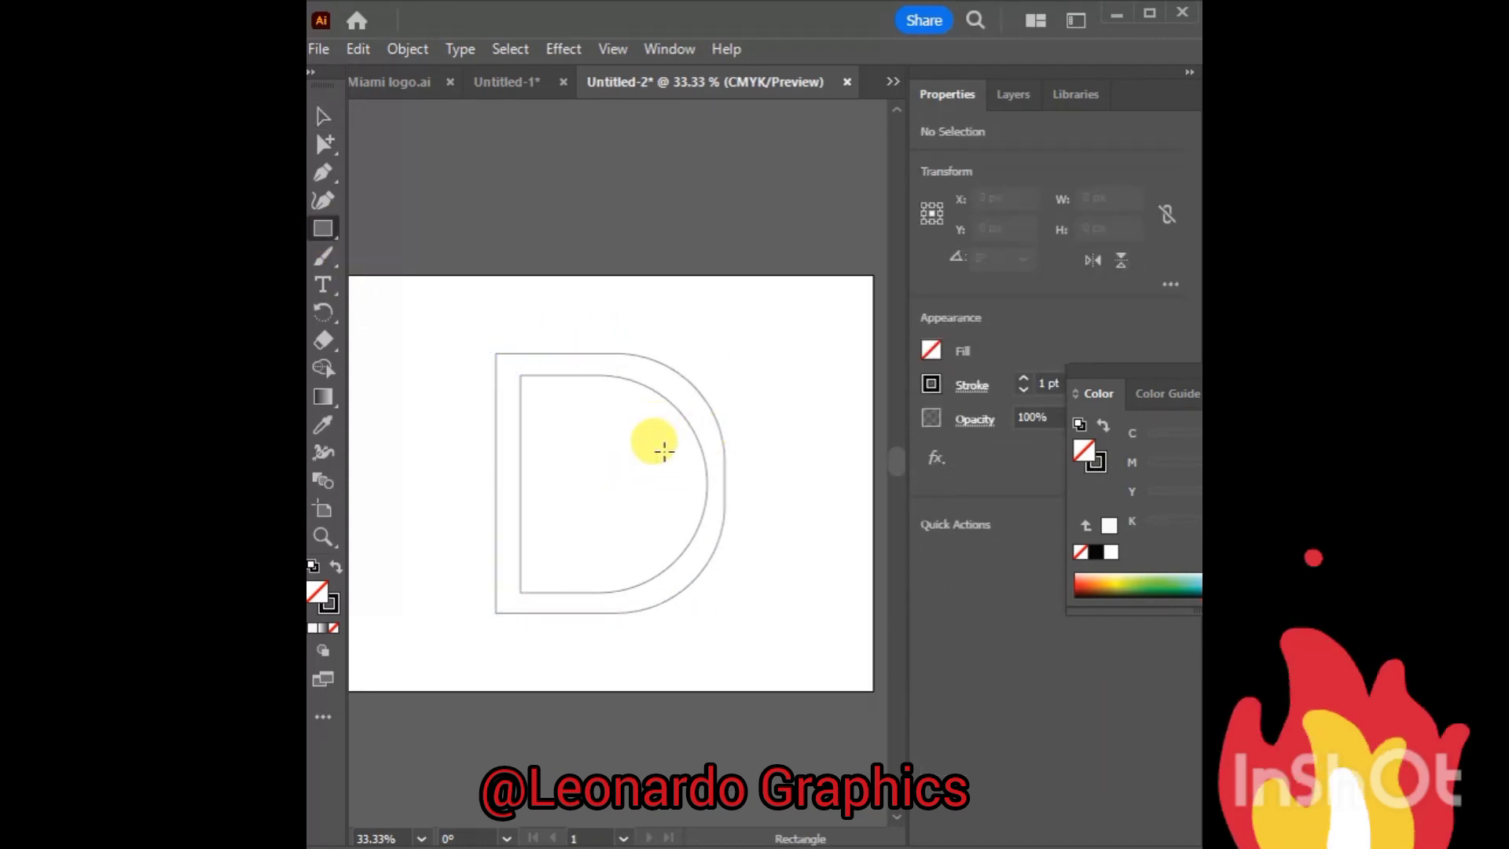
drag(664, 452, 772, 475)
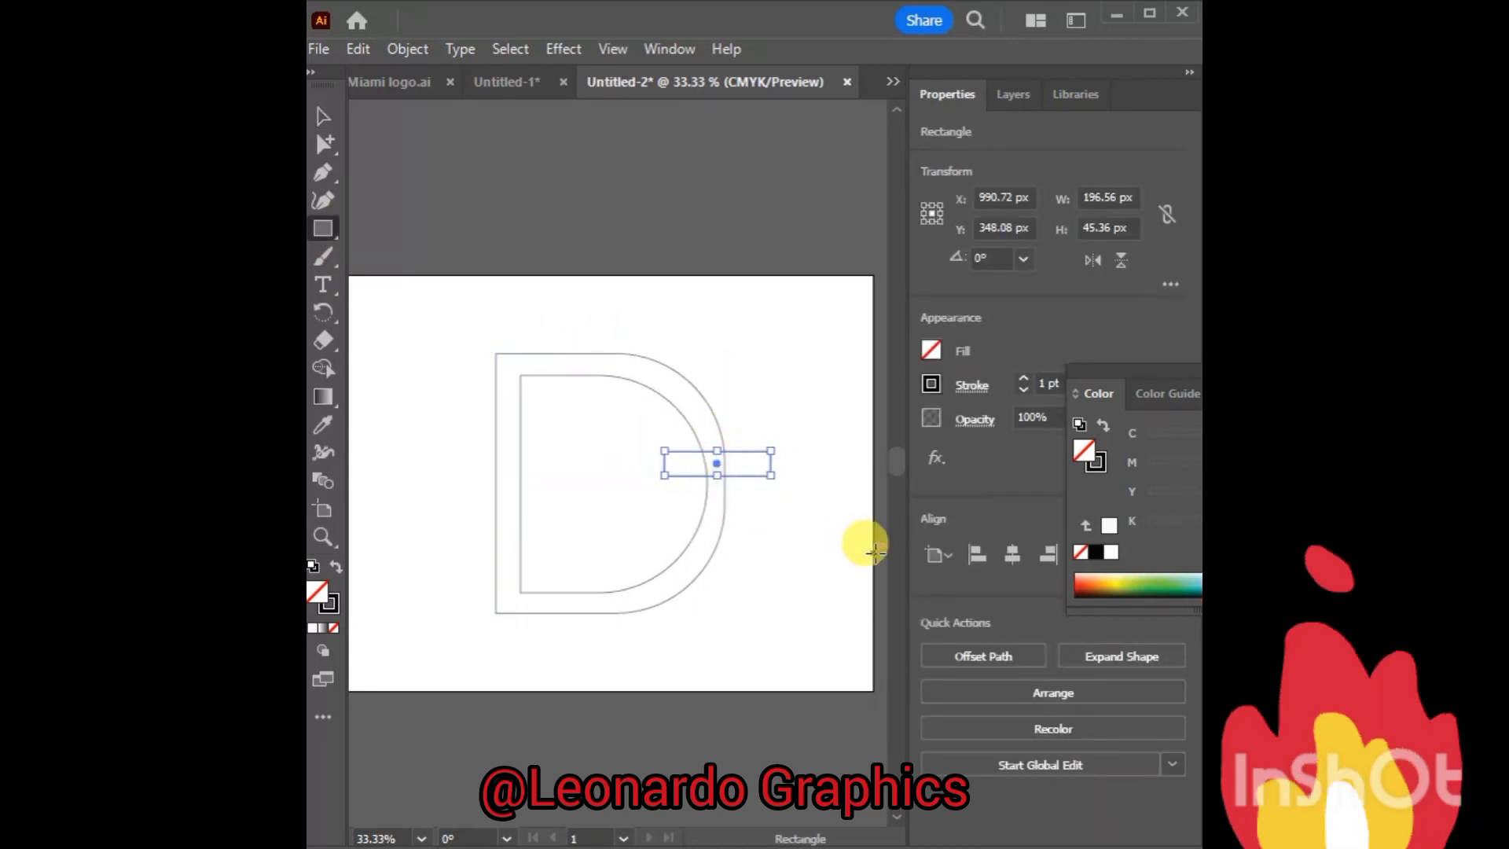
click(375, 324)
Step: Draw a stem path, bend it into a curve, and angle it to meet the D's base
click(323, 171)
click(730, 319)
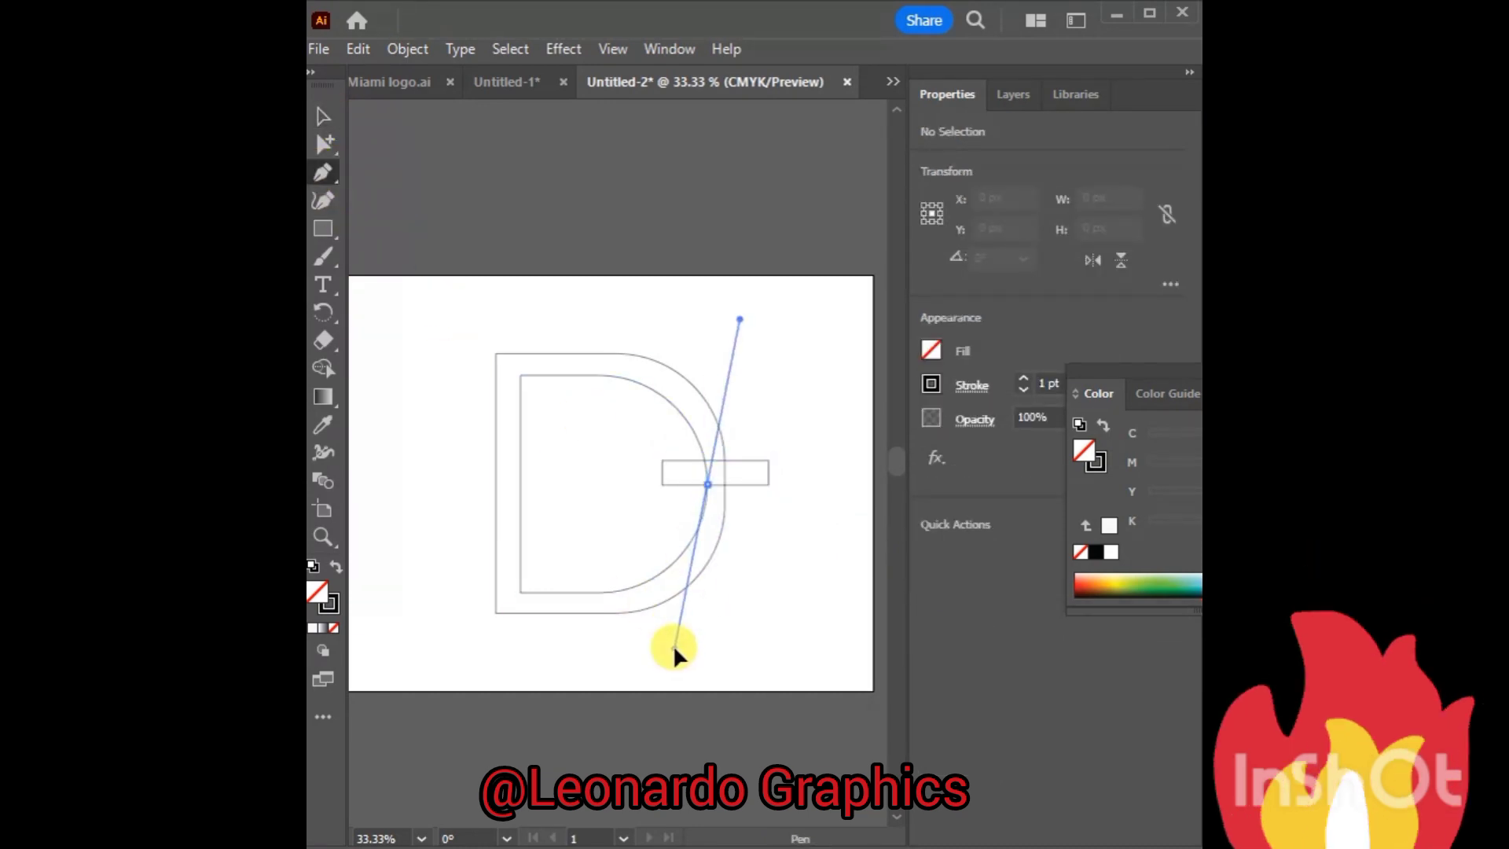
click(684, 650)
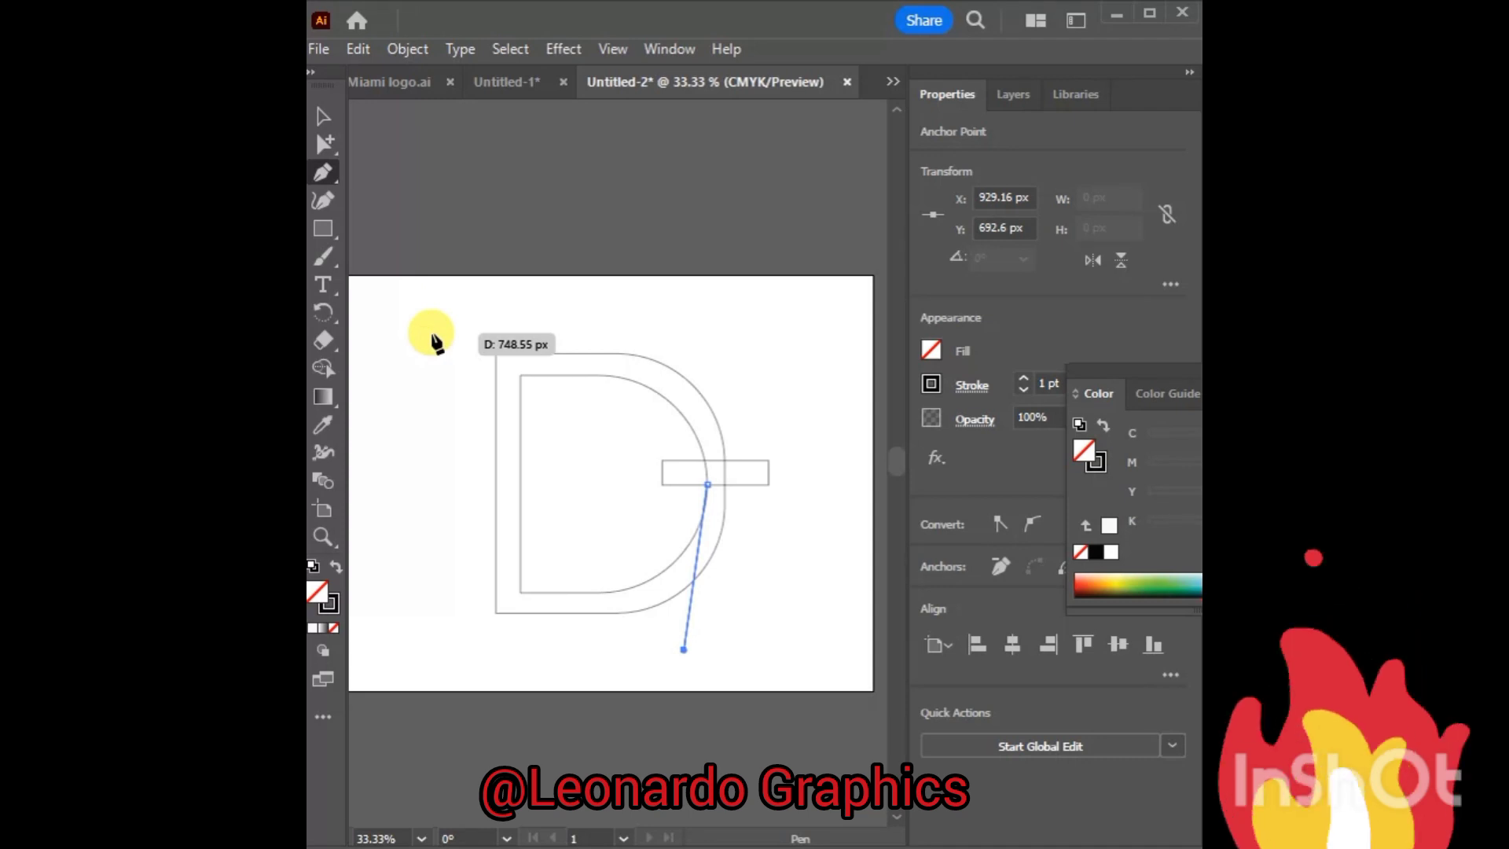
key(shift+grave)
drag(691, 566, 728, 571)
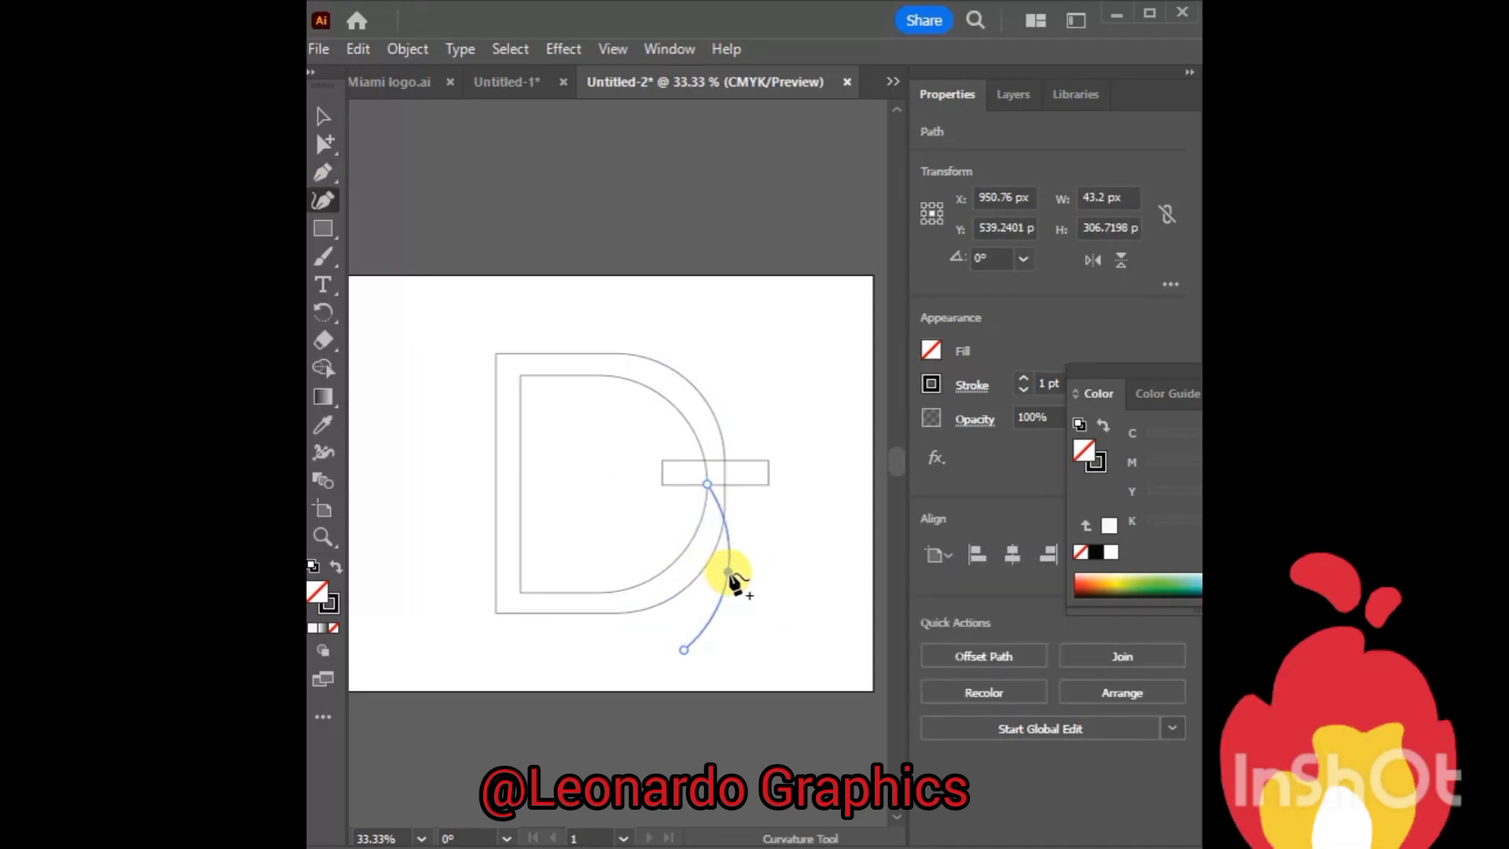
key(v)
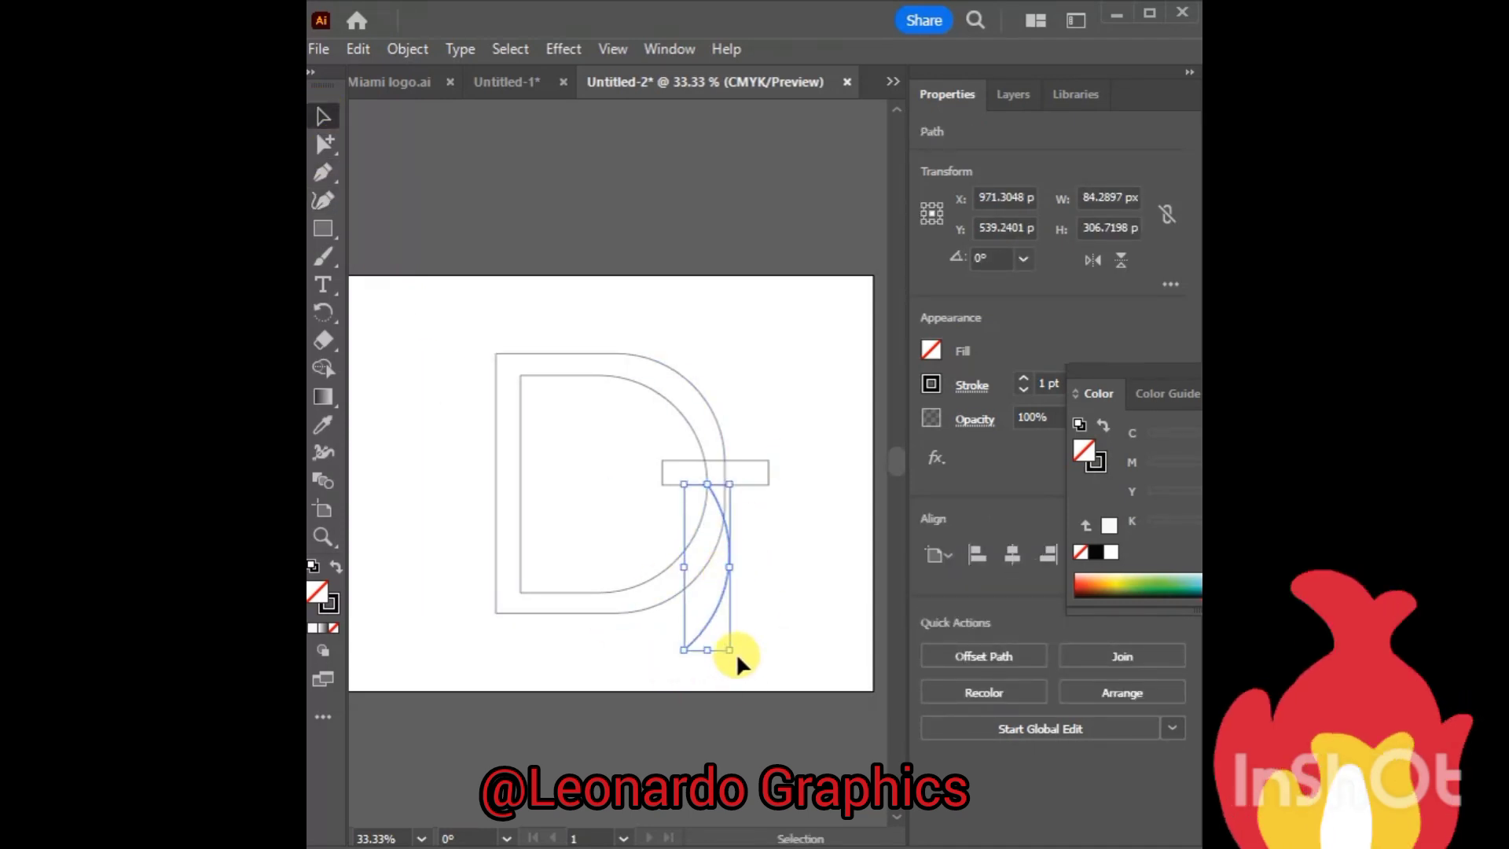
mouse_move(736, 652)
mouse_down()
mouse_move(713, 588)
mouse_move(686, 584)
mouse_up()
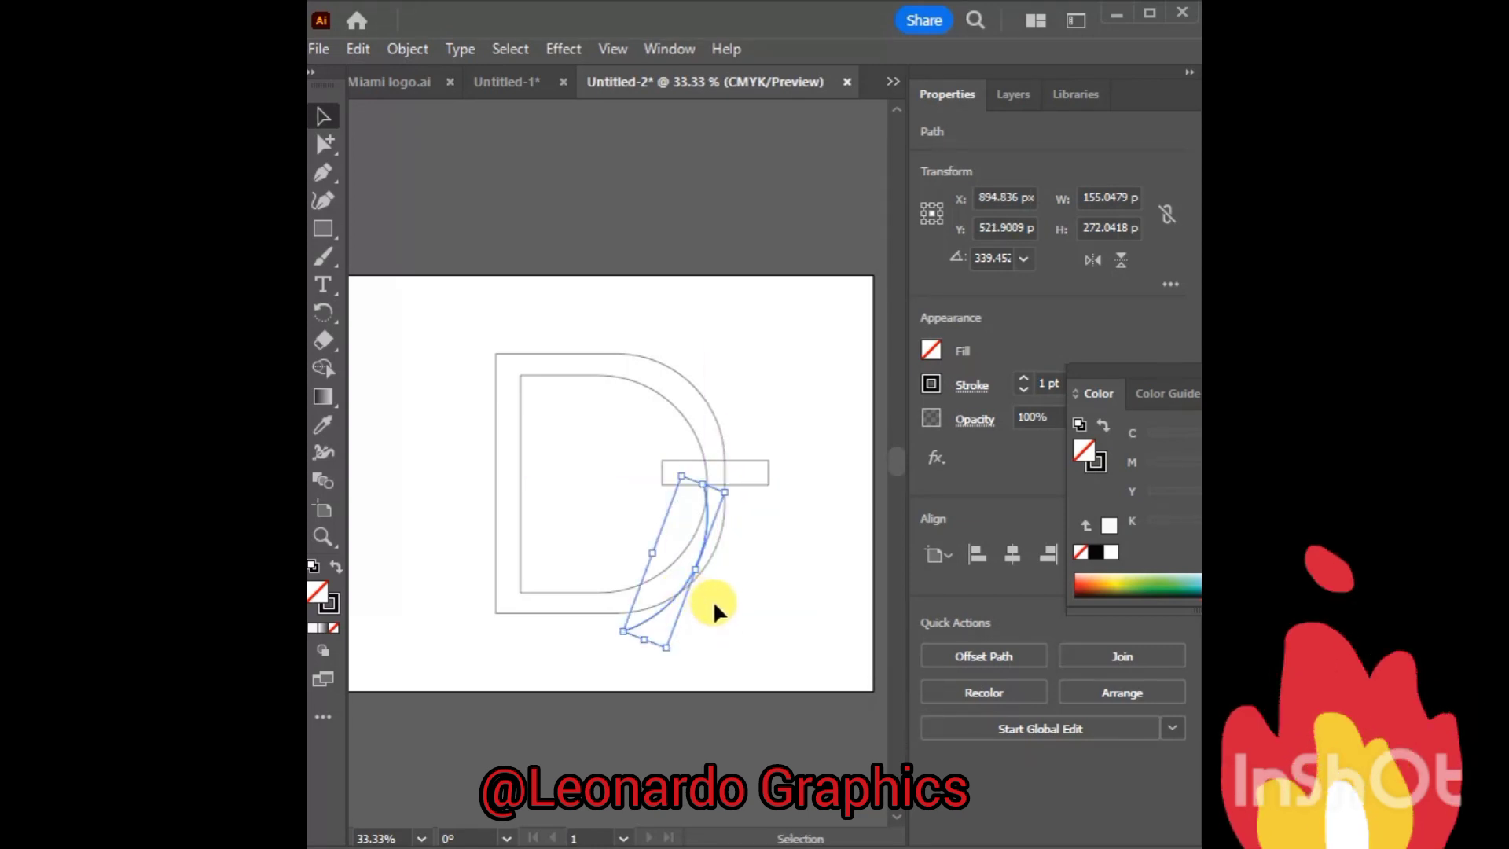
drag(641, 630, 647, 627)
Step: Duplicate the curved stem beside the original and shorten the copy's bottom end
click(702, 581)
drag(702, 582, 644, 483)
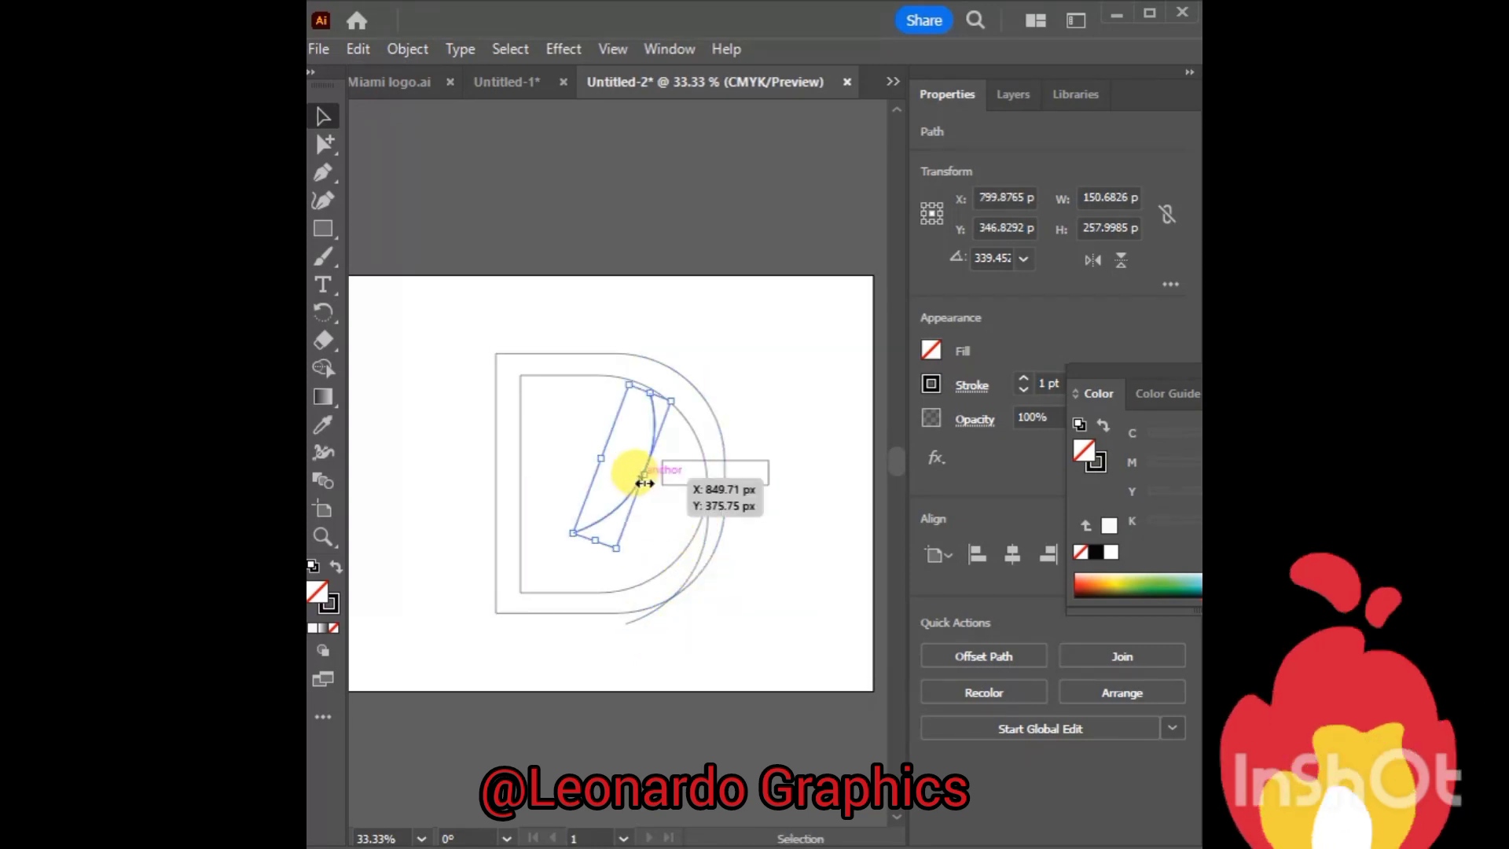
drag(663, 572, 644, 616)
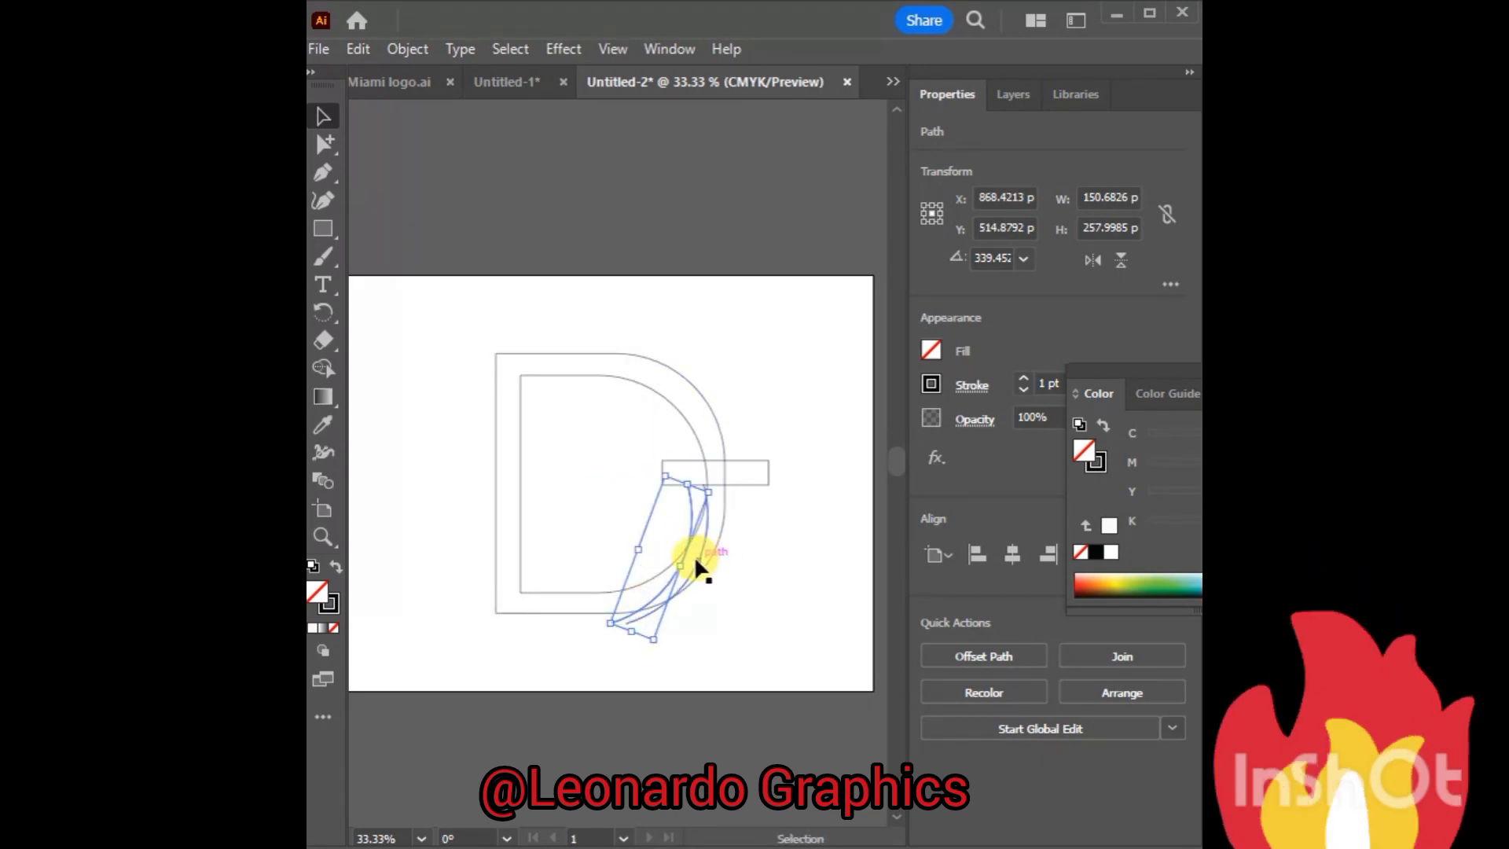
click(807, 615)
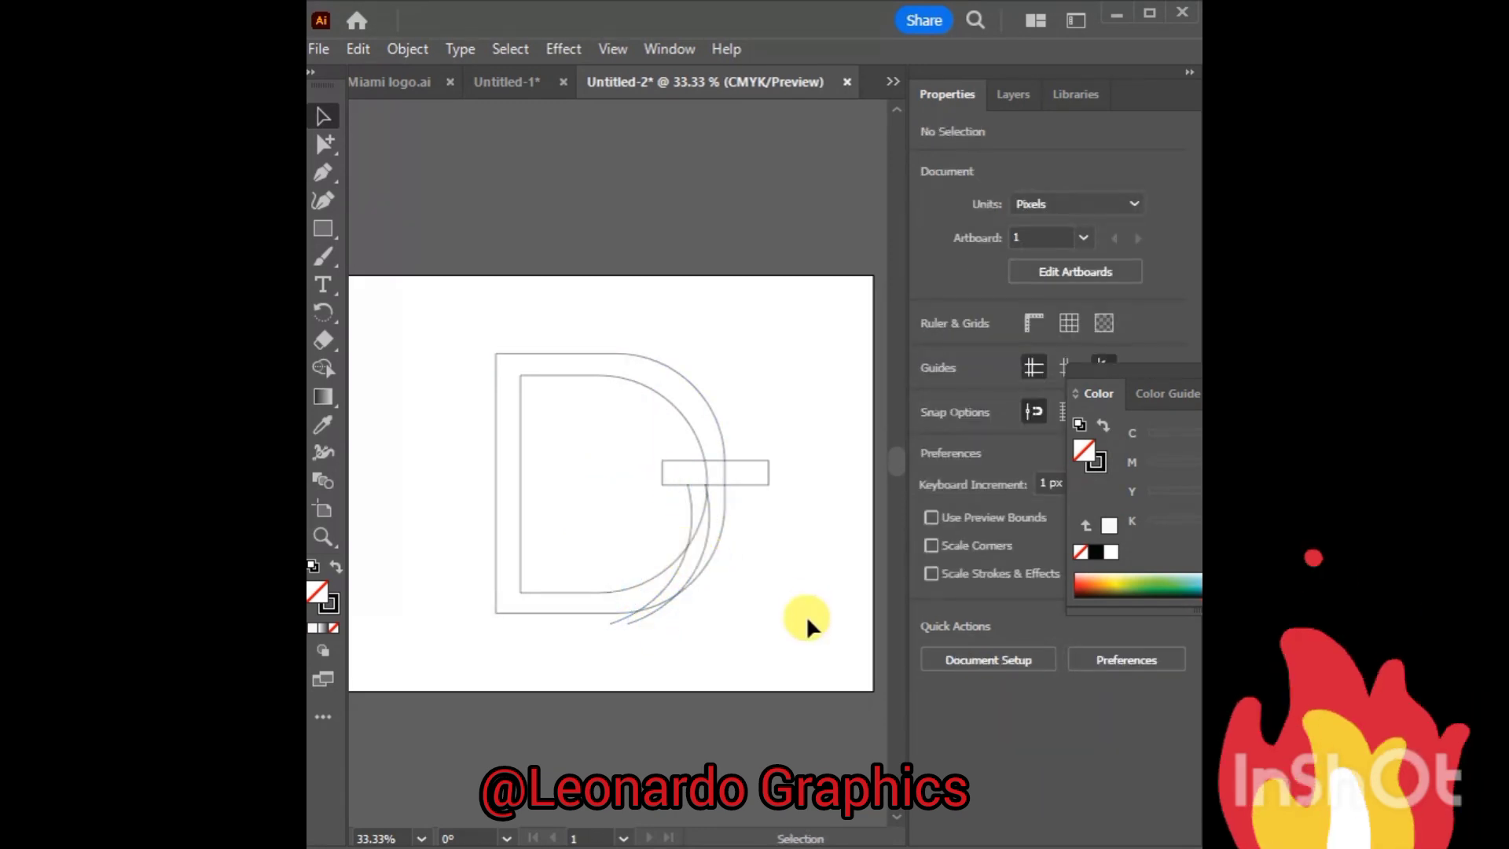
click(667, 578)
click(738, 647)
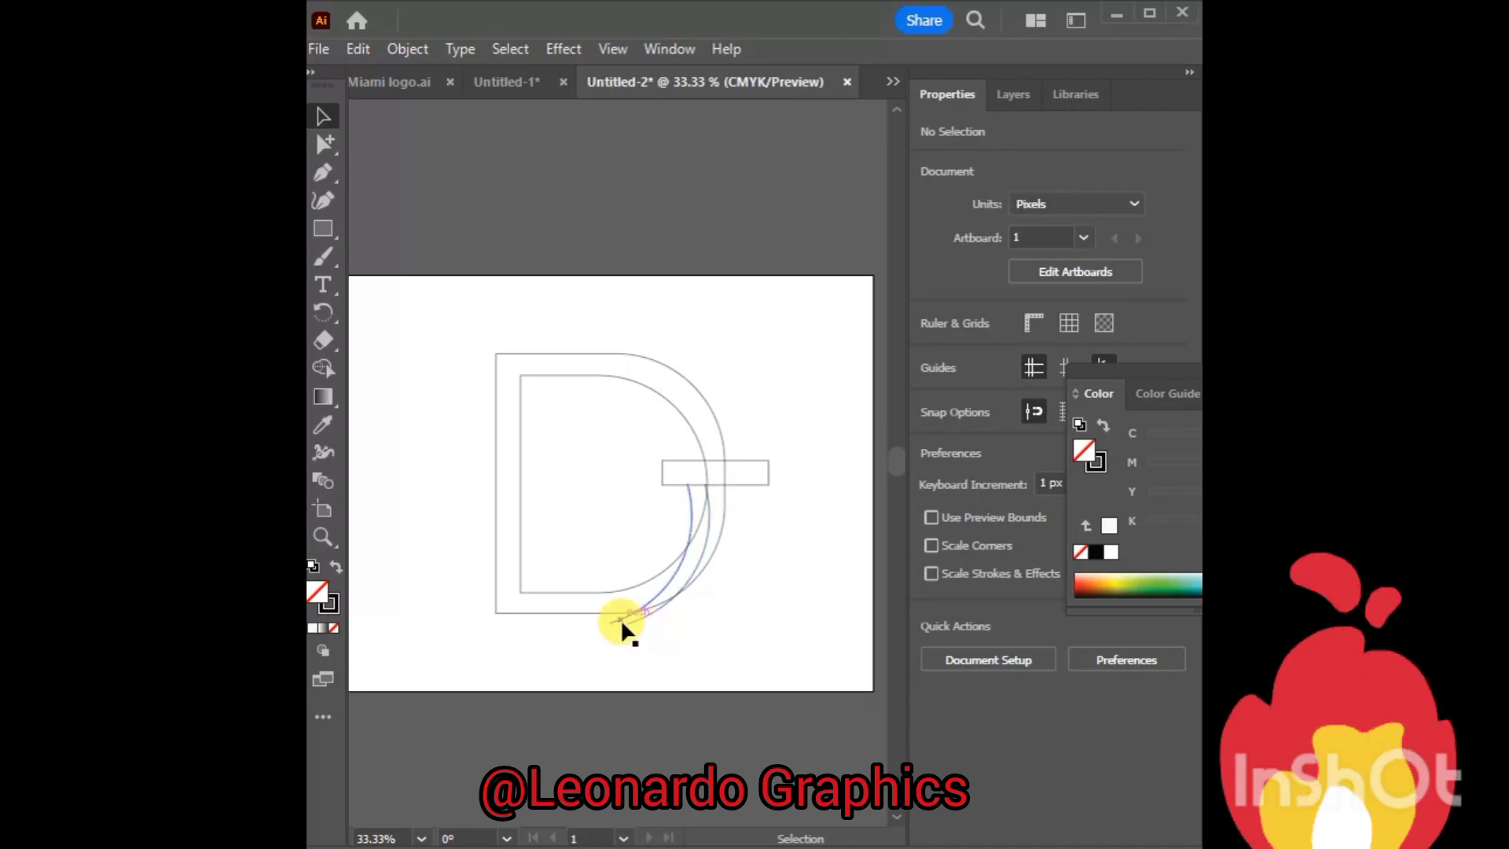
click(629, 629)
mouse_move(642, 640)
mouse_down()
mouse_move(640, 616)
mouse_move(632, 641)
mouse_move(624, 616)
mouse_up()
click(715, 644)
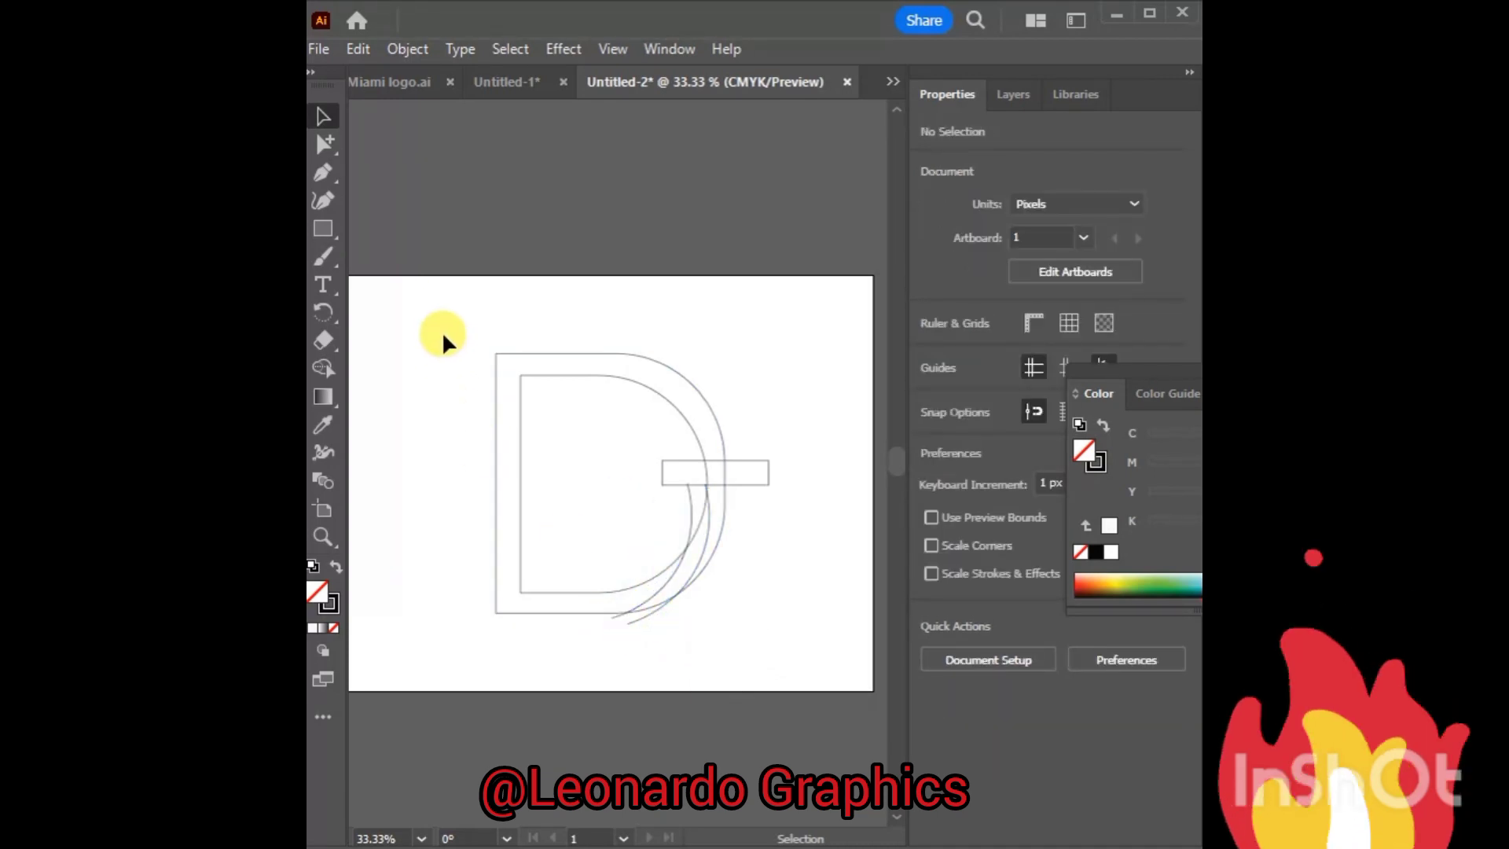
Step: Draw a horizontal line above the crossbar, then select all the D and T artwork
click(325, 172)
click(663, 446)
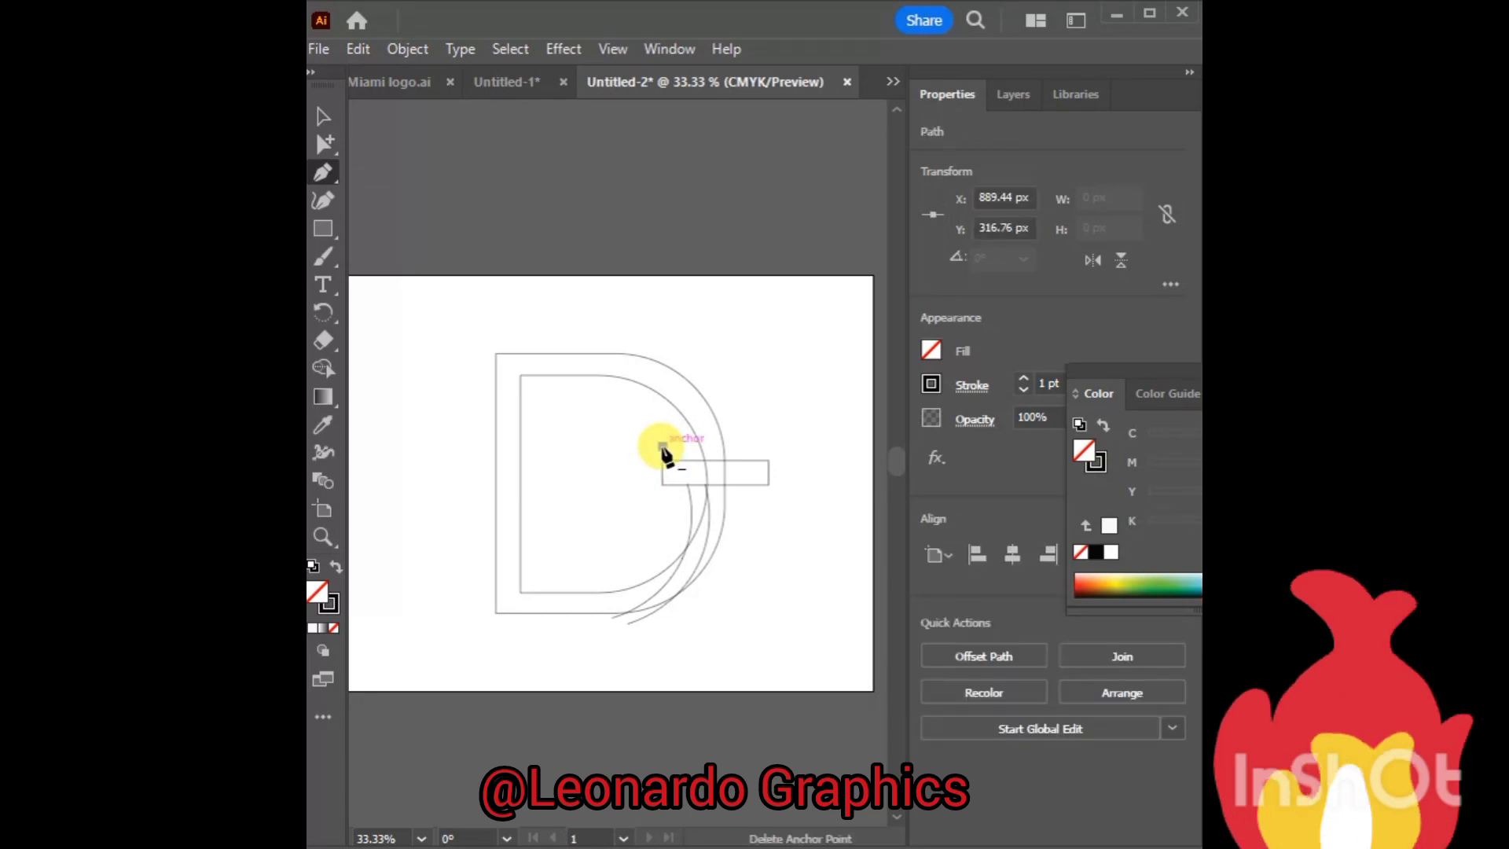
click(769, 447)
key(Escape)
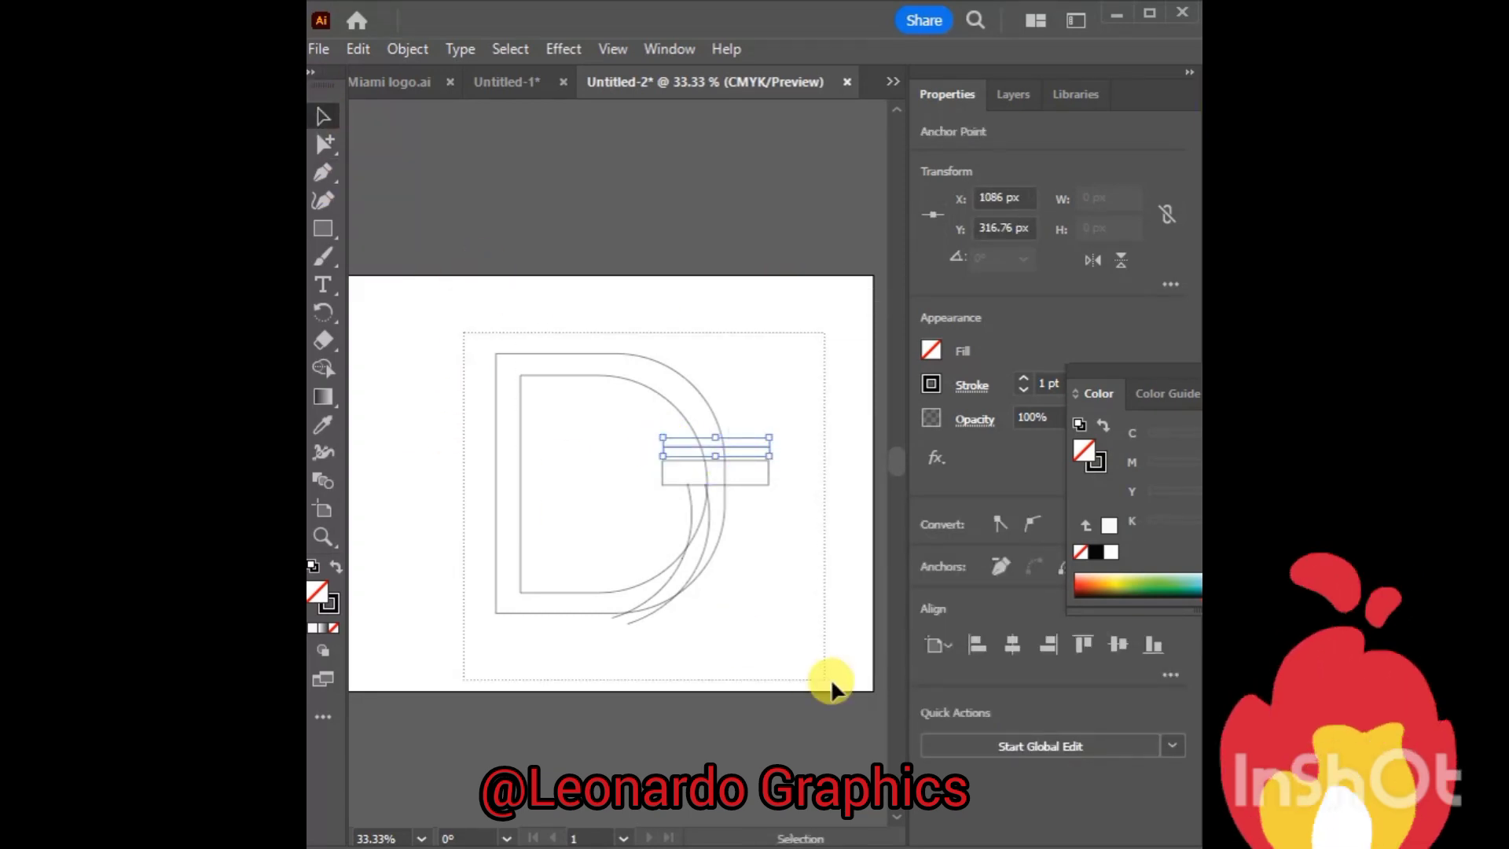
drag(831, 677, 480, 338)
Step: Merge the D regions with Shape Builder, delete the bottom and crossbar slivers, then select the merged D
click(378, 376)
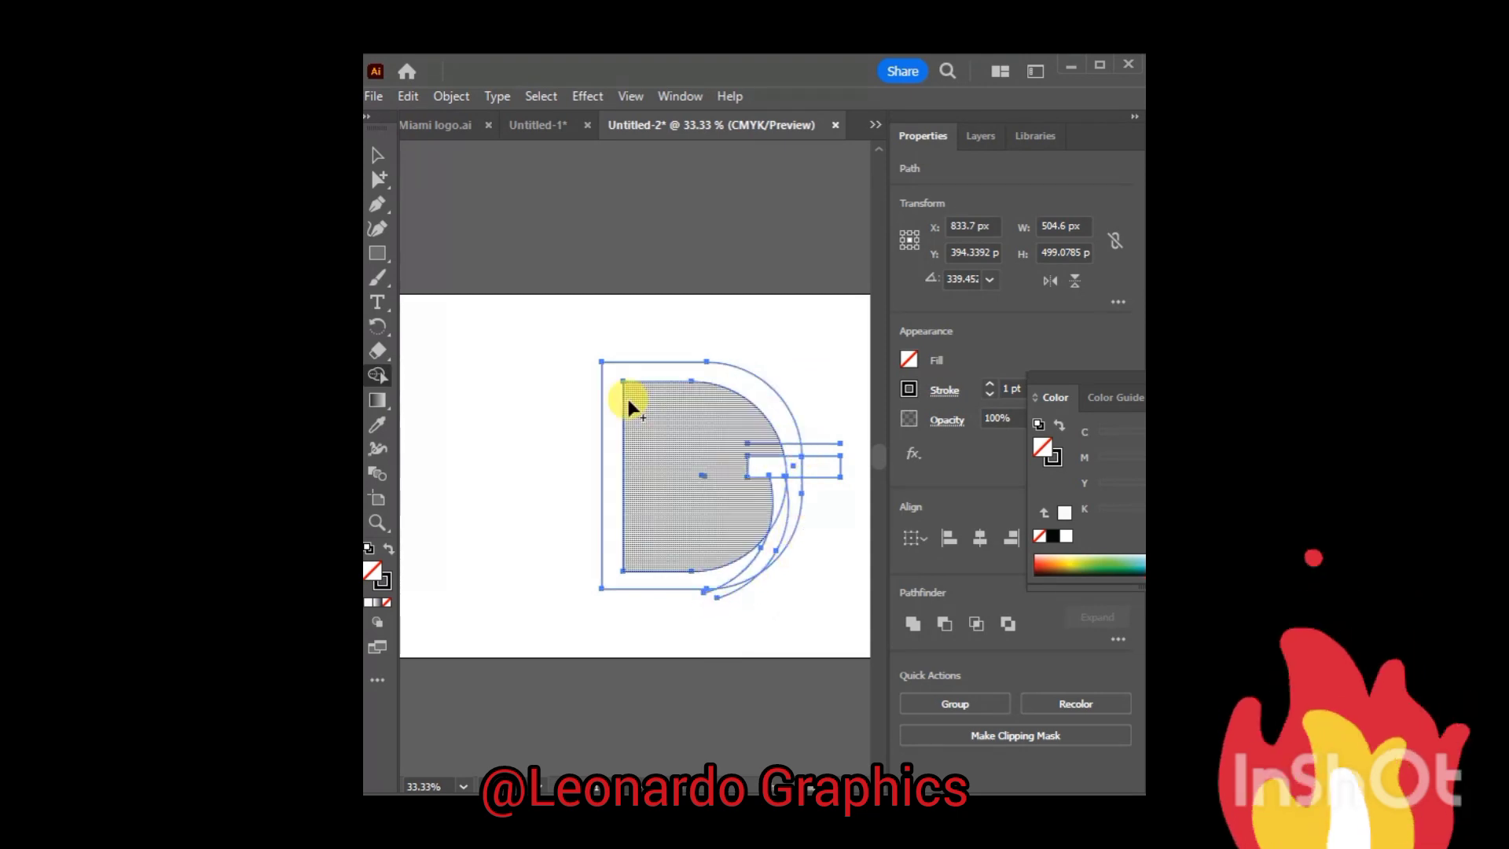
click(756, 572)
drag(704, 589, 718, 599)
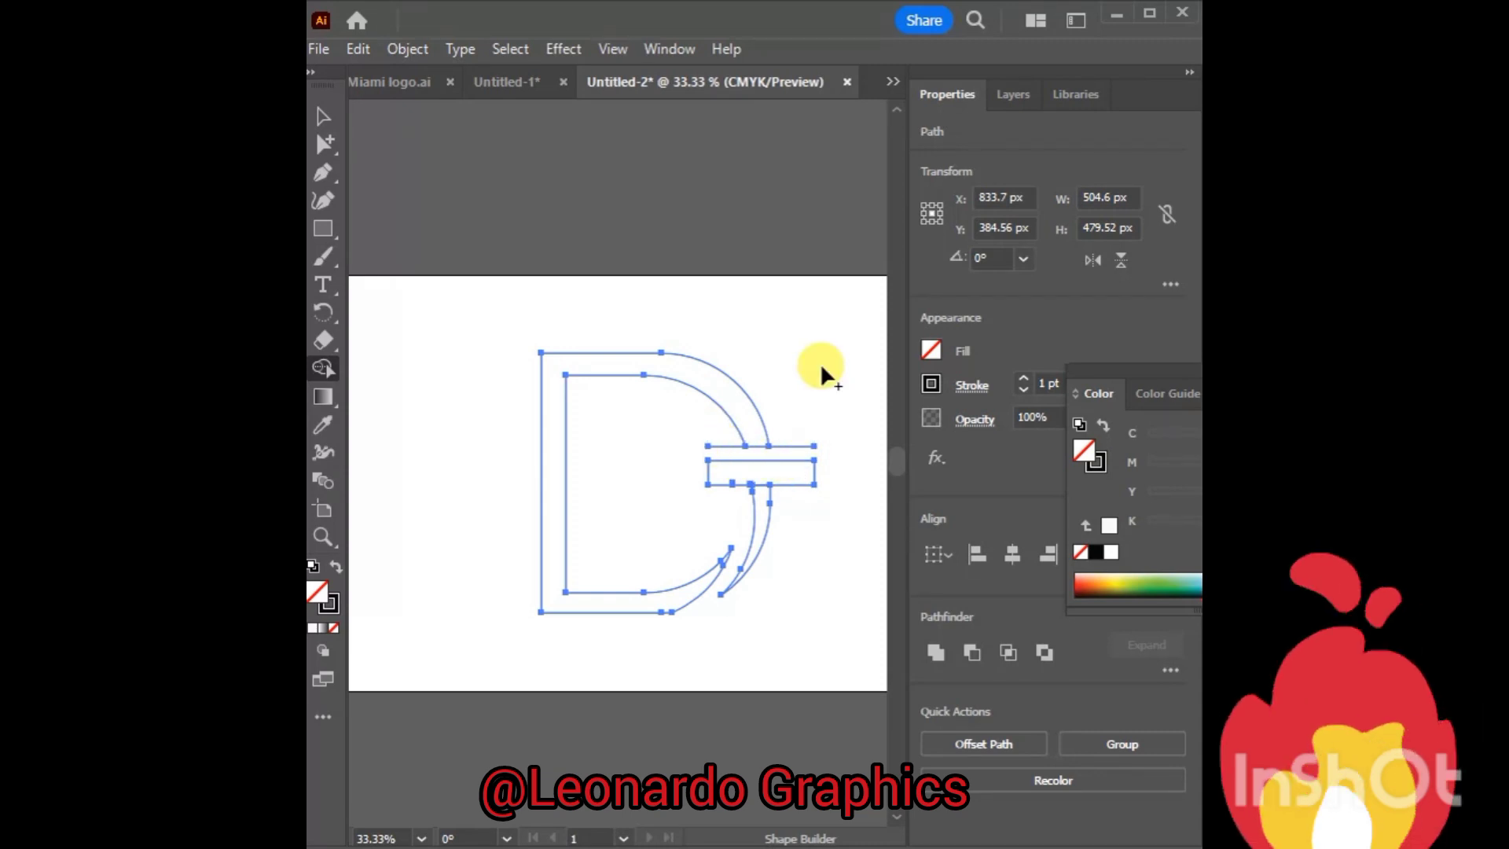
drag(724, 451, 724, 454)
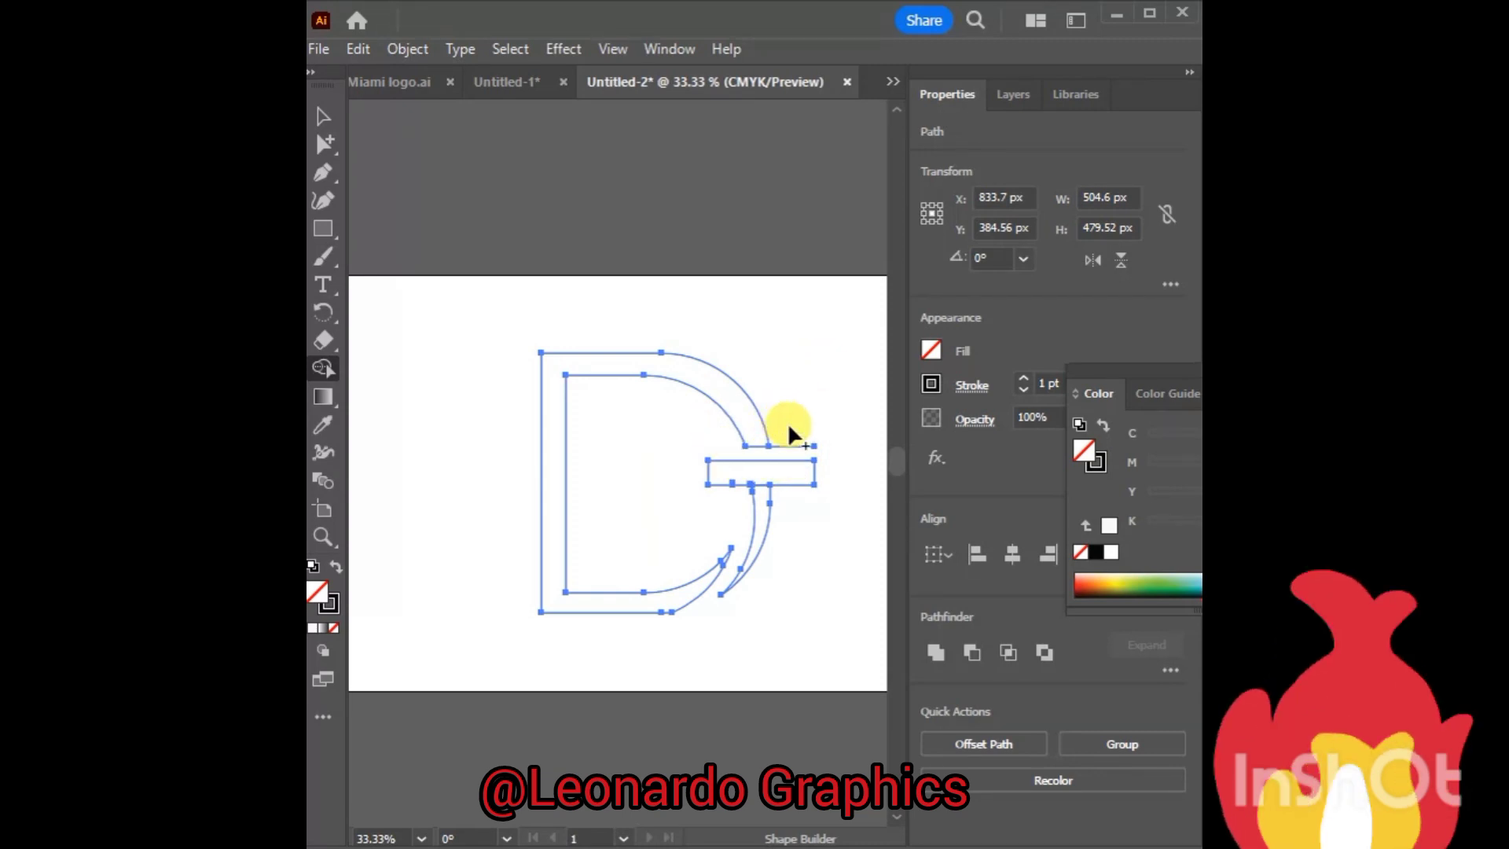
click(324, 118)
click(515, 437)
click(564, 437)
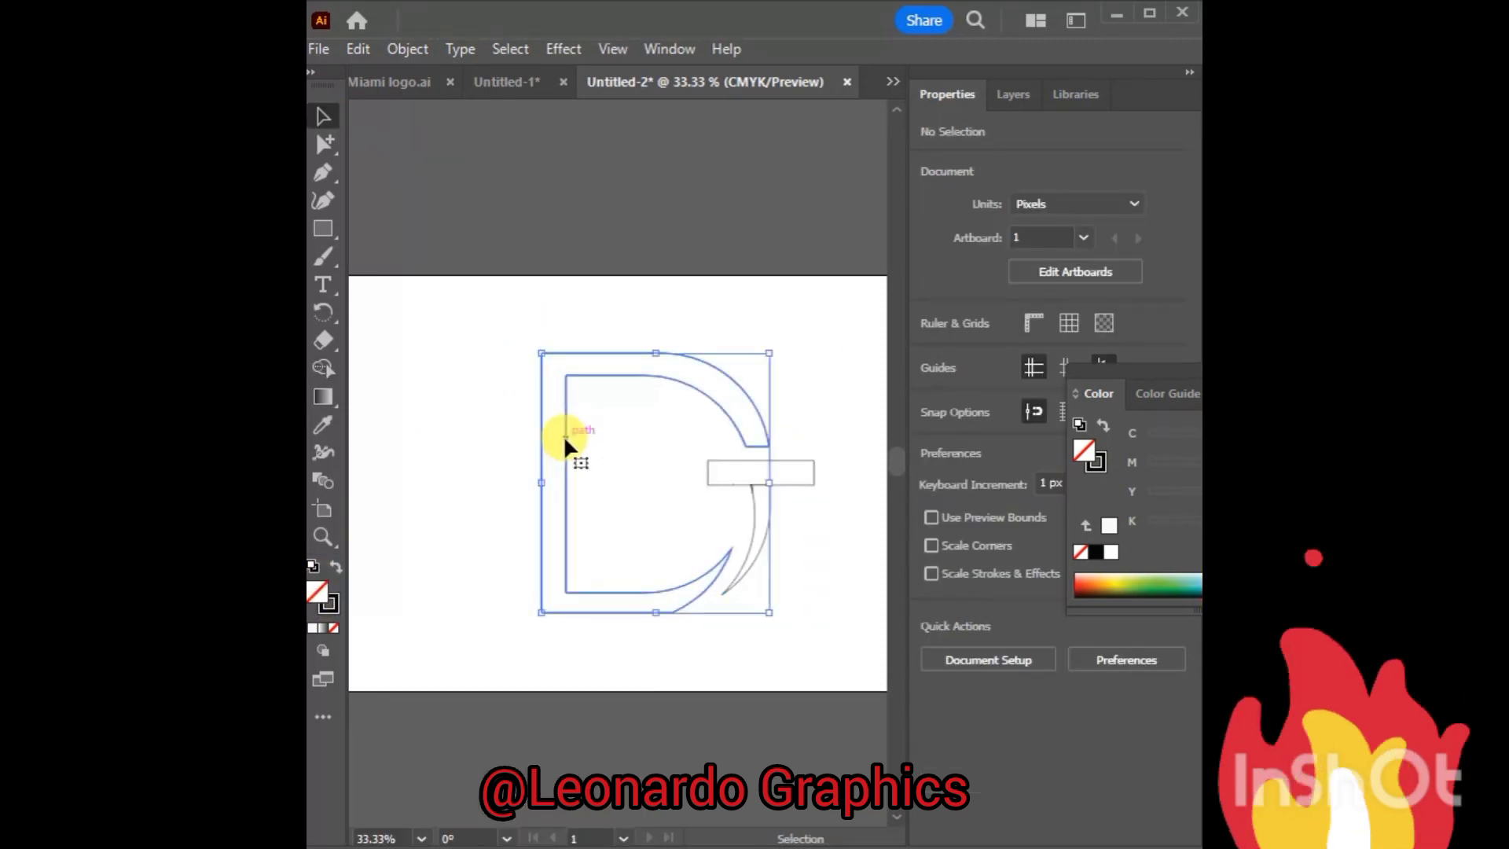
Step: Fill the D with bright red
double_click(324, 601)
drag(953, 192, 999, 188)
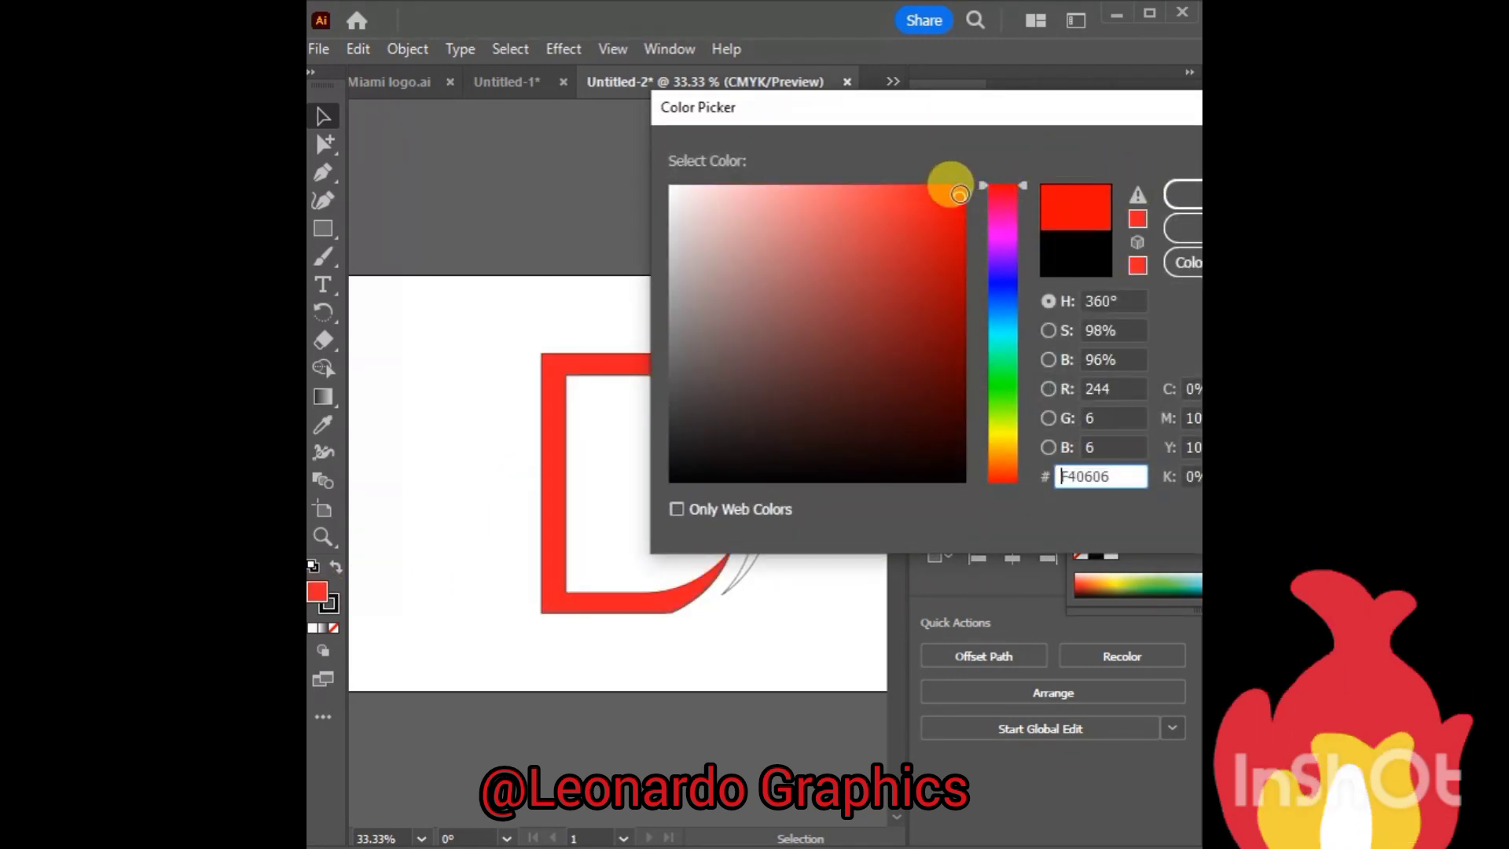
click(1183, 194)
Step: Fill the crossbar and curved stem green and group them as the T
click(793, 479)
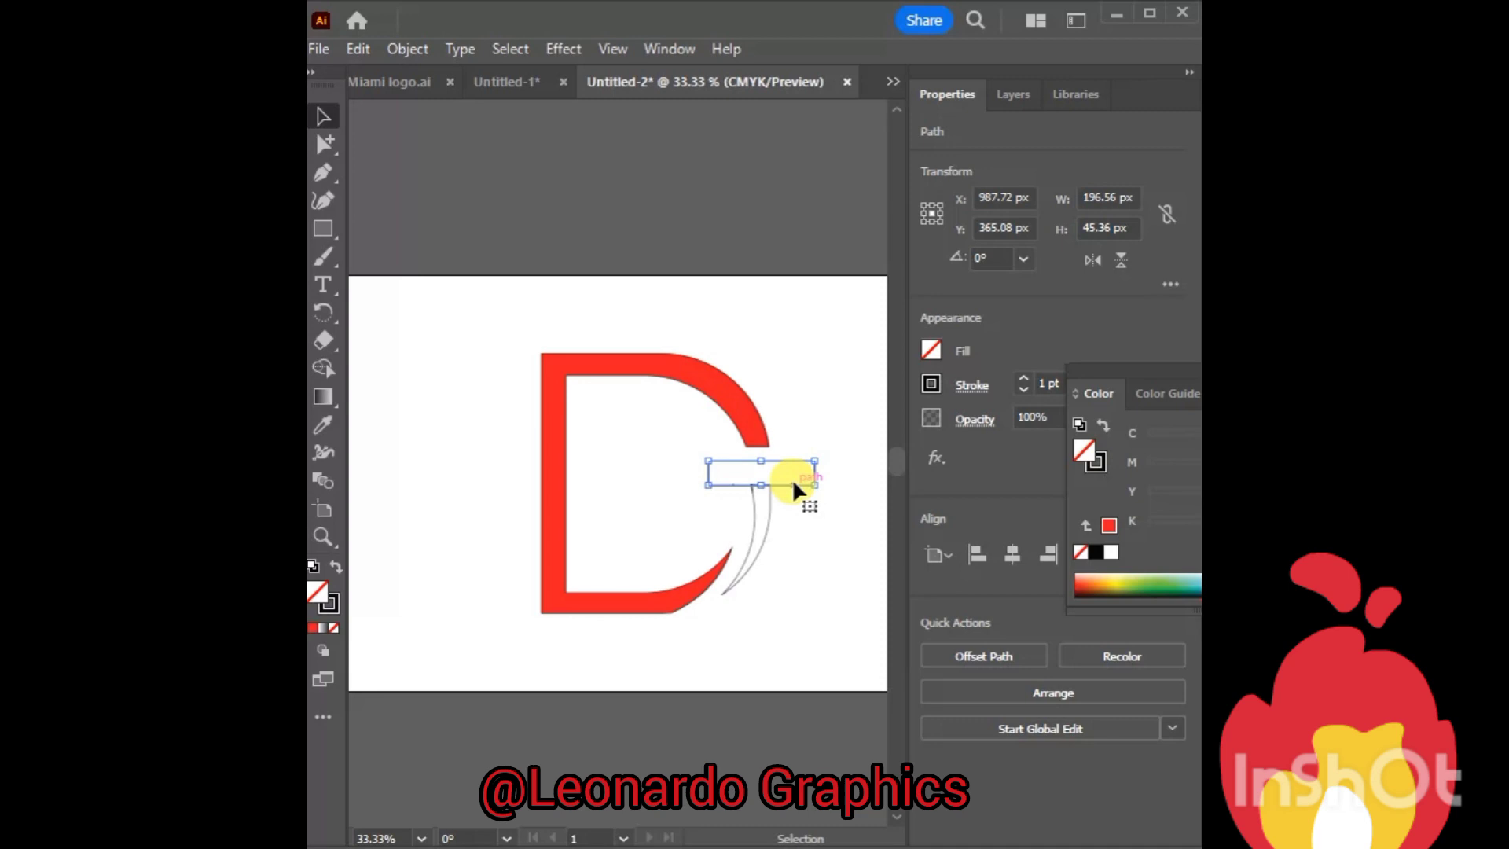
shift+click(769, 524)
double_click(322, 588)
click(1002, 405)
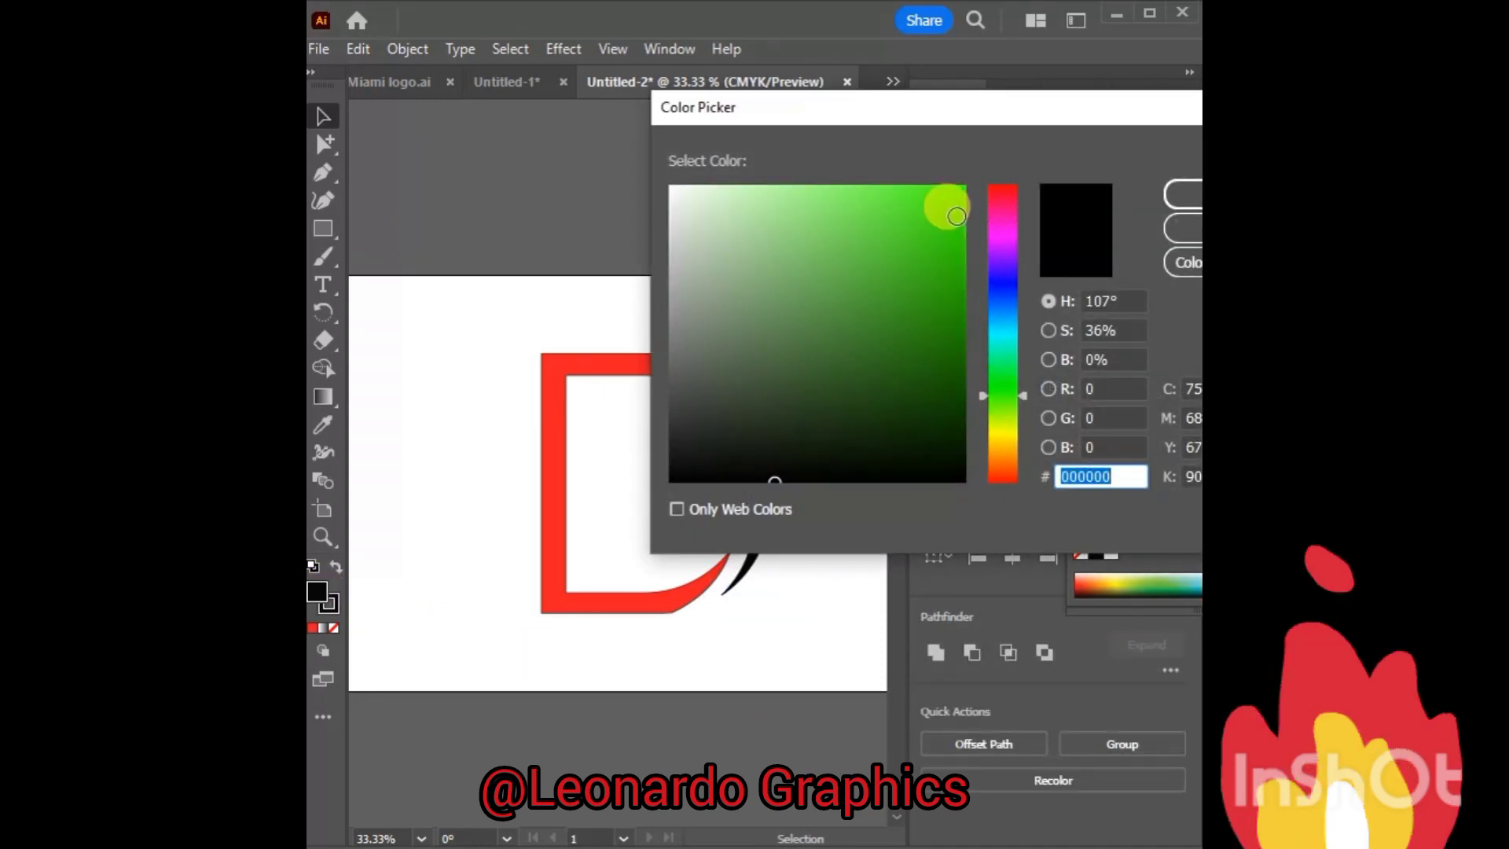
click(960, 193)
drag(964, 110, 615, 17)
click(869, 97)
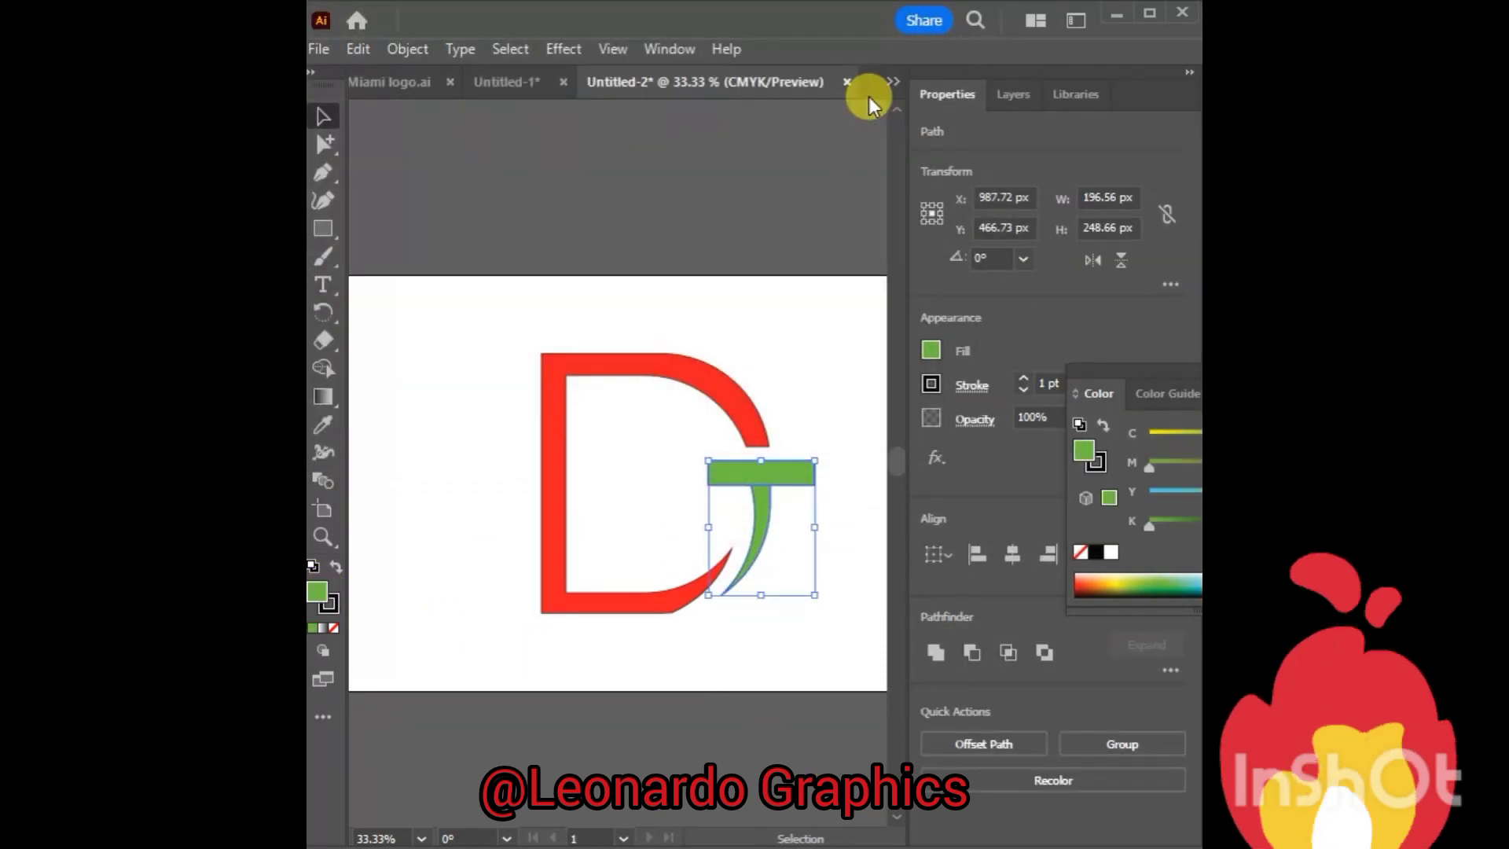
key(ctrl+g)
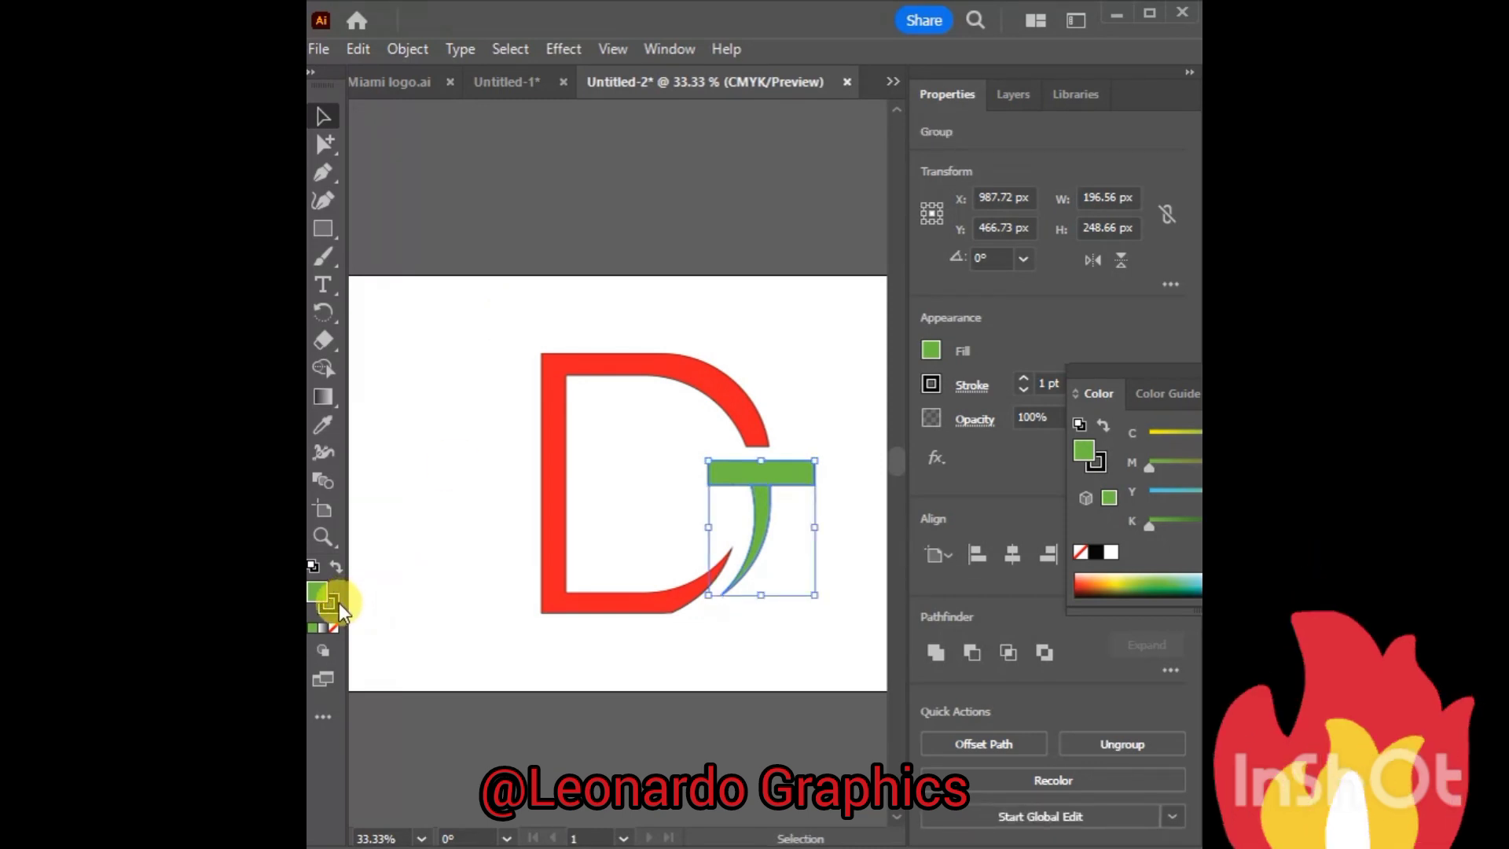
Step: Remove the strokes from the T and D, then group both into one logo
click(333, 628)
click(542, 589)
click(333, 628)
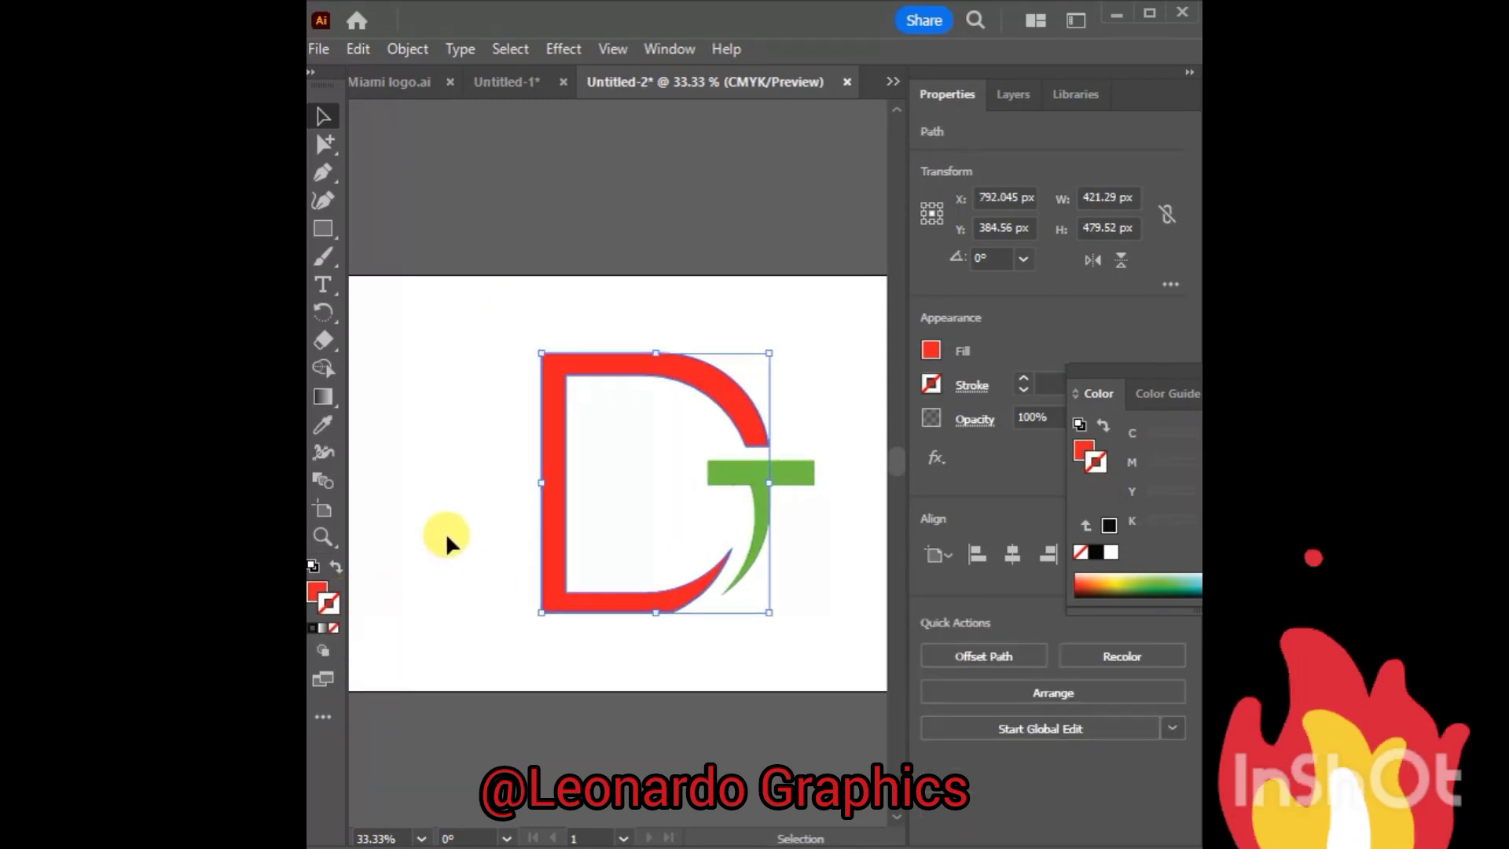
mouse_move(511, 318)
mouse_down()
mouse_move(748, 599)
mouse_move(815, 646)
mouse_move(775, 565)
mouse_move(743, 549)
mouse_up()
key(ctrl+g)
Step: Shrink the logo and place enlarged placeholder text below the D
drag(640, 535, 607, 492)
key(t)
click(503, 542)
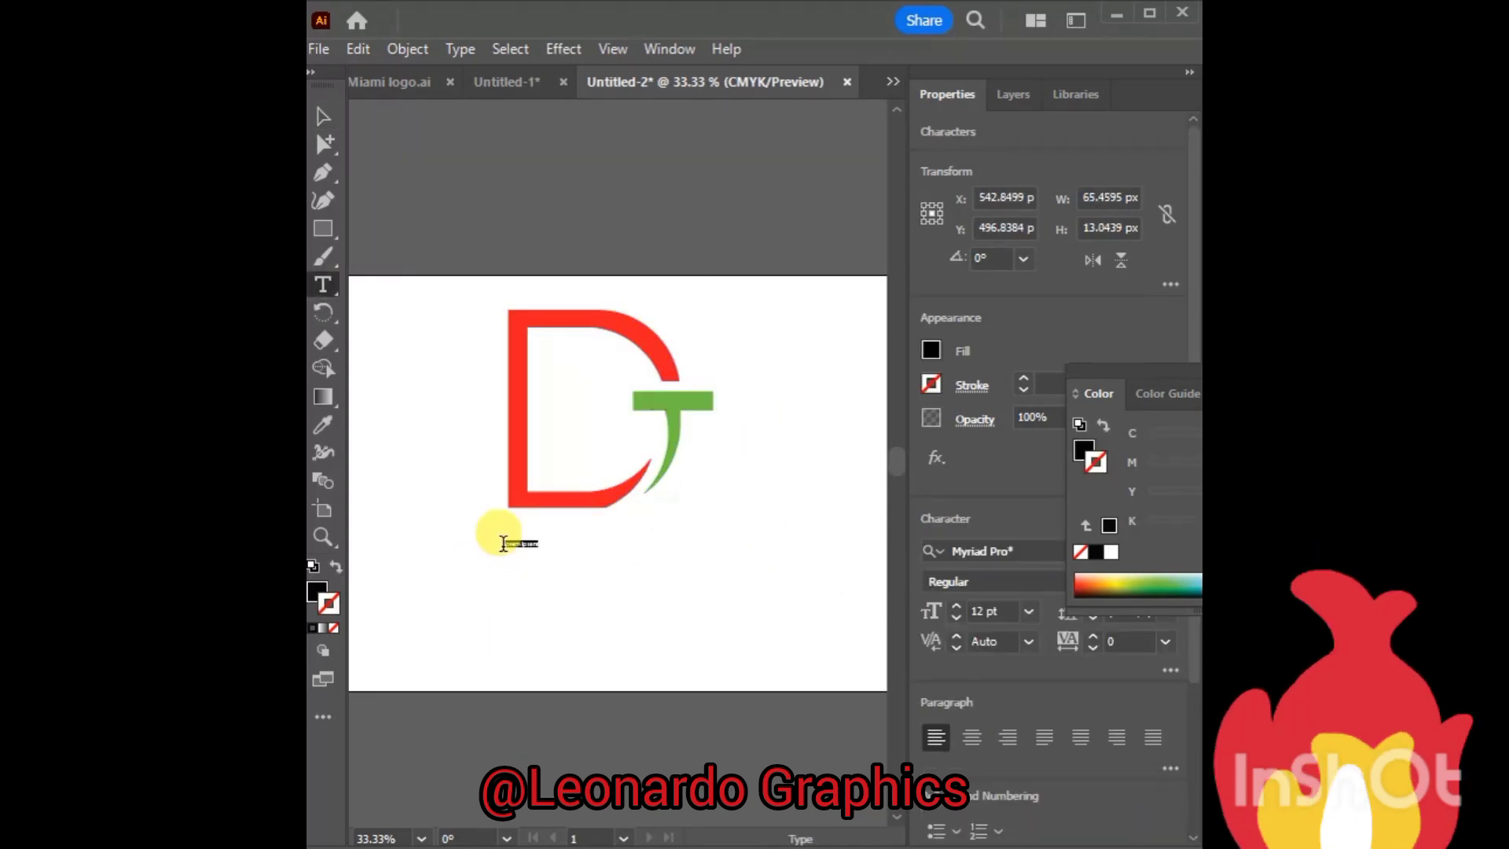
click(323, 117)
mouse_move(539, 548)
mouse_down()
mouse_move(643, 569)
mouse_move(474, 542)
mouse_up()
Step: Replace the placeholder with 'Dubai Travel', enlarge it, and position it under the logo
double_click(634, 553)
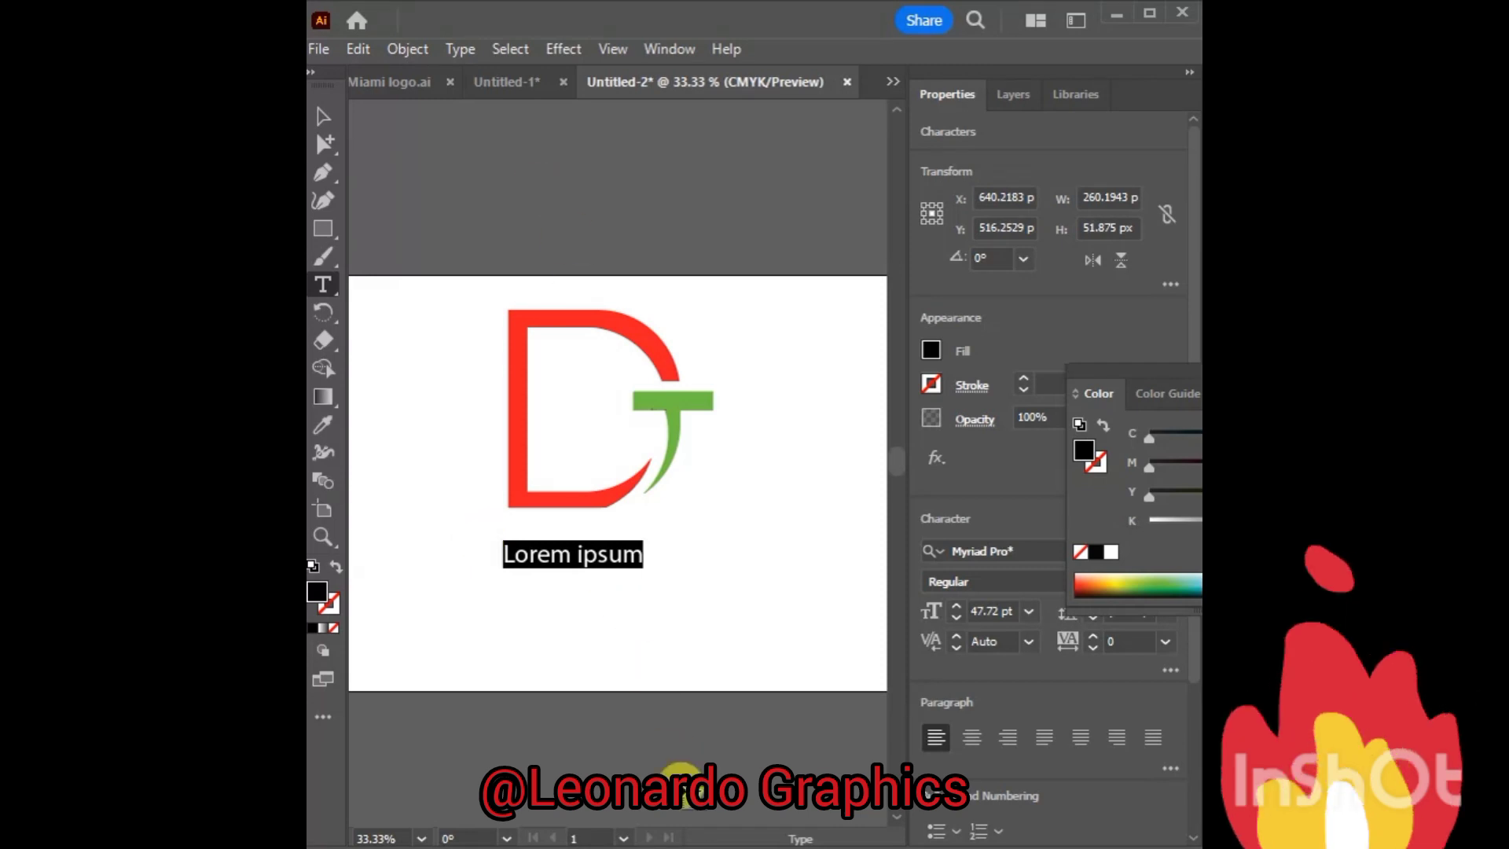
text(Dubai Travel)
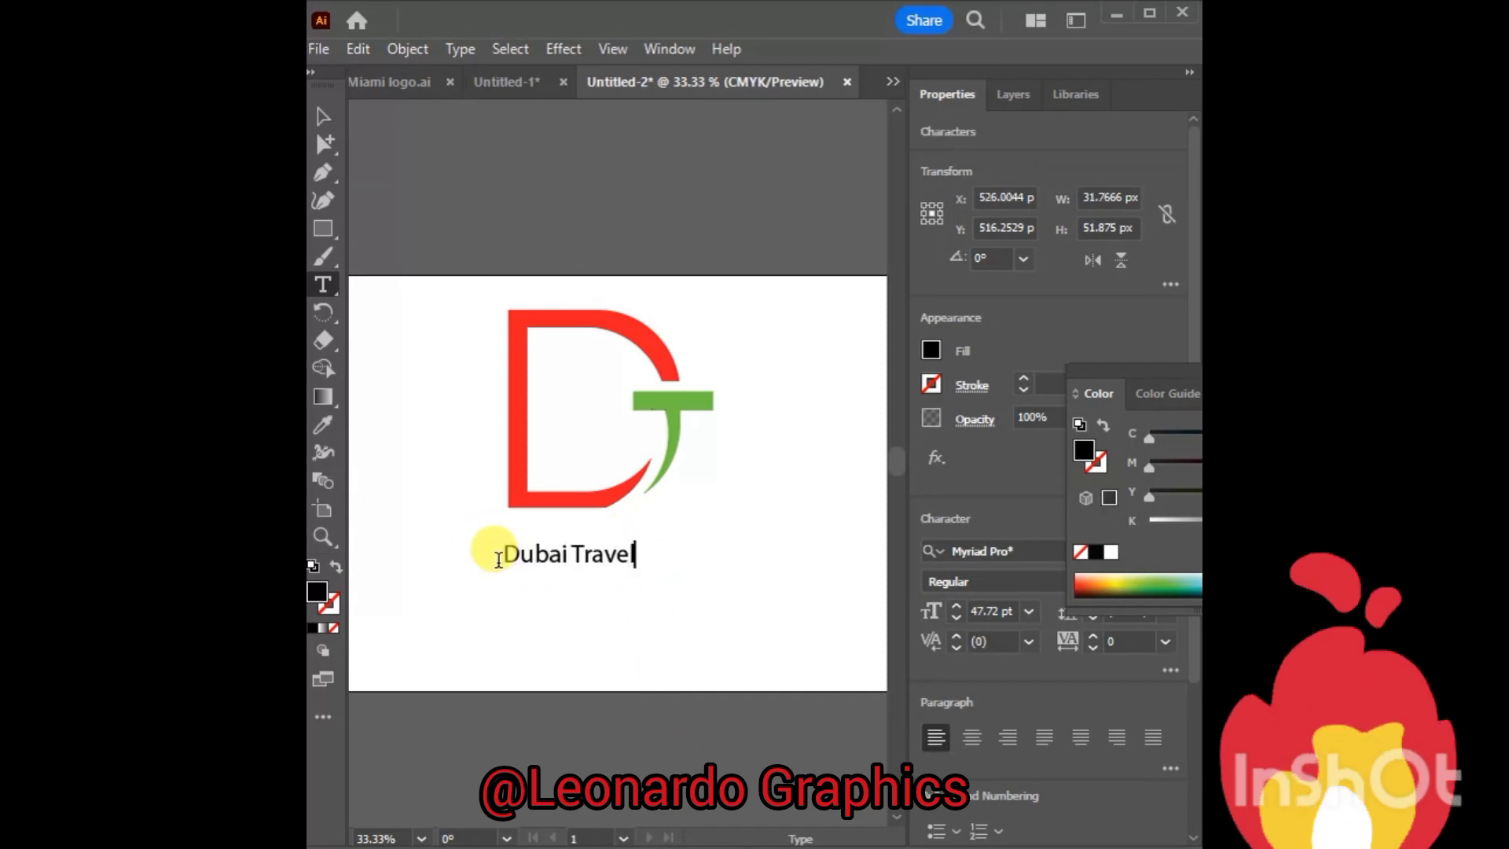
click(323, 116)
mouse_move(629, 566)
mouse_down()
mouse_move(676, 580)
mouse_move(650, 545)
mouse_up()
drag(1196, 371, 1127, 39)
Step: Set the text font to Swis721 Hv BT Heavy and scale it down slightly
click(1166, 551)
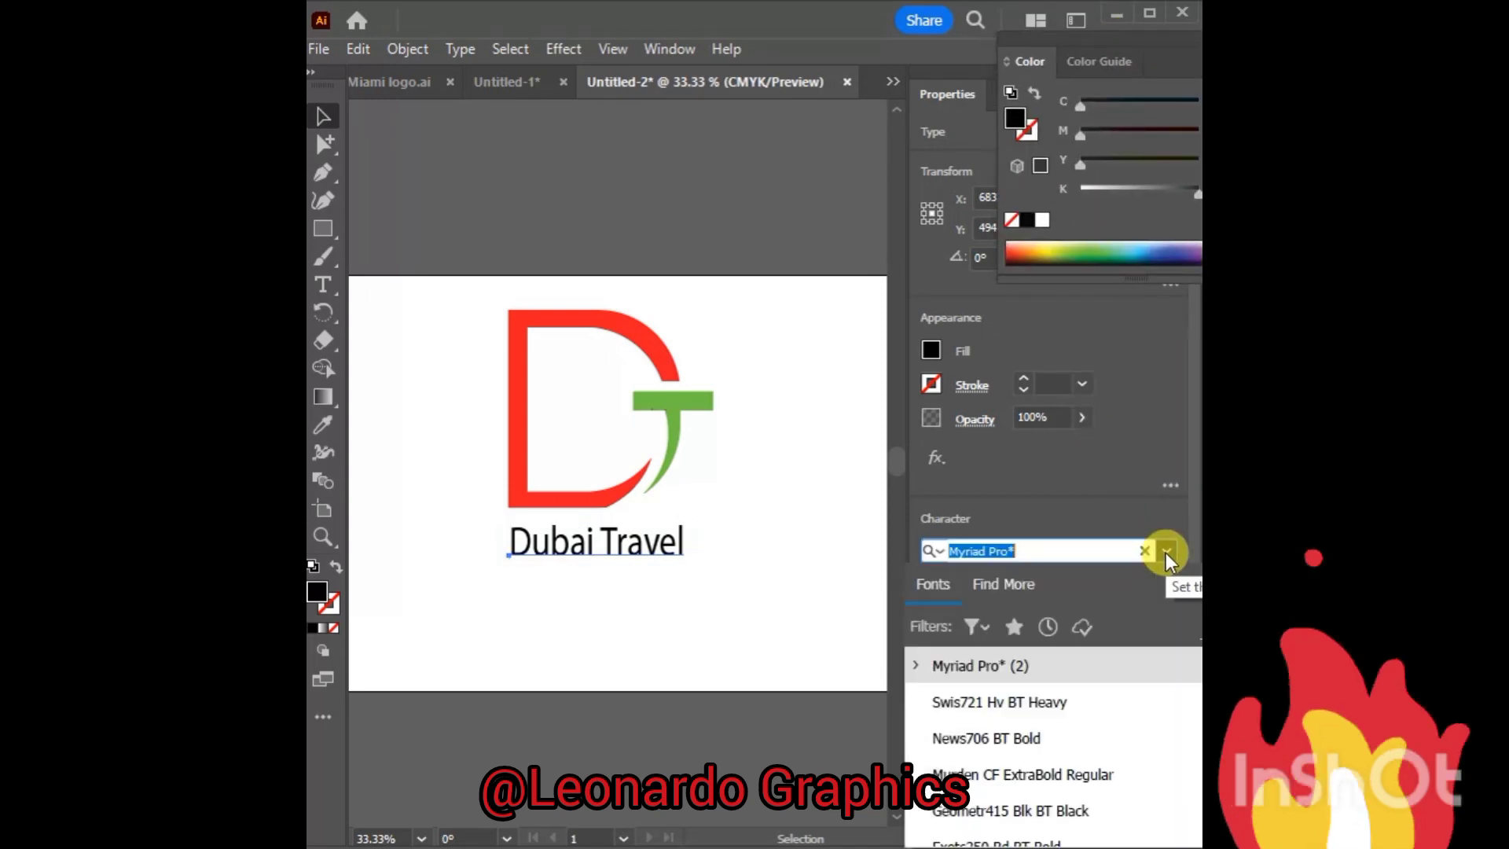
click(999, 702)
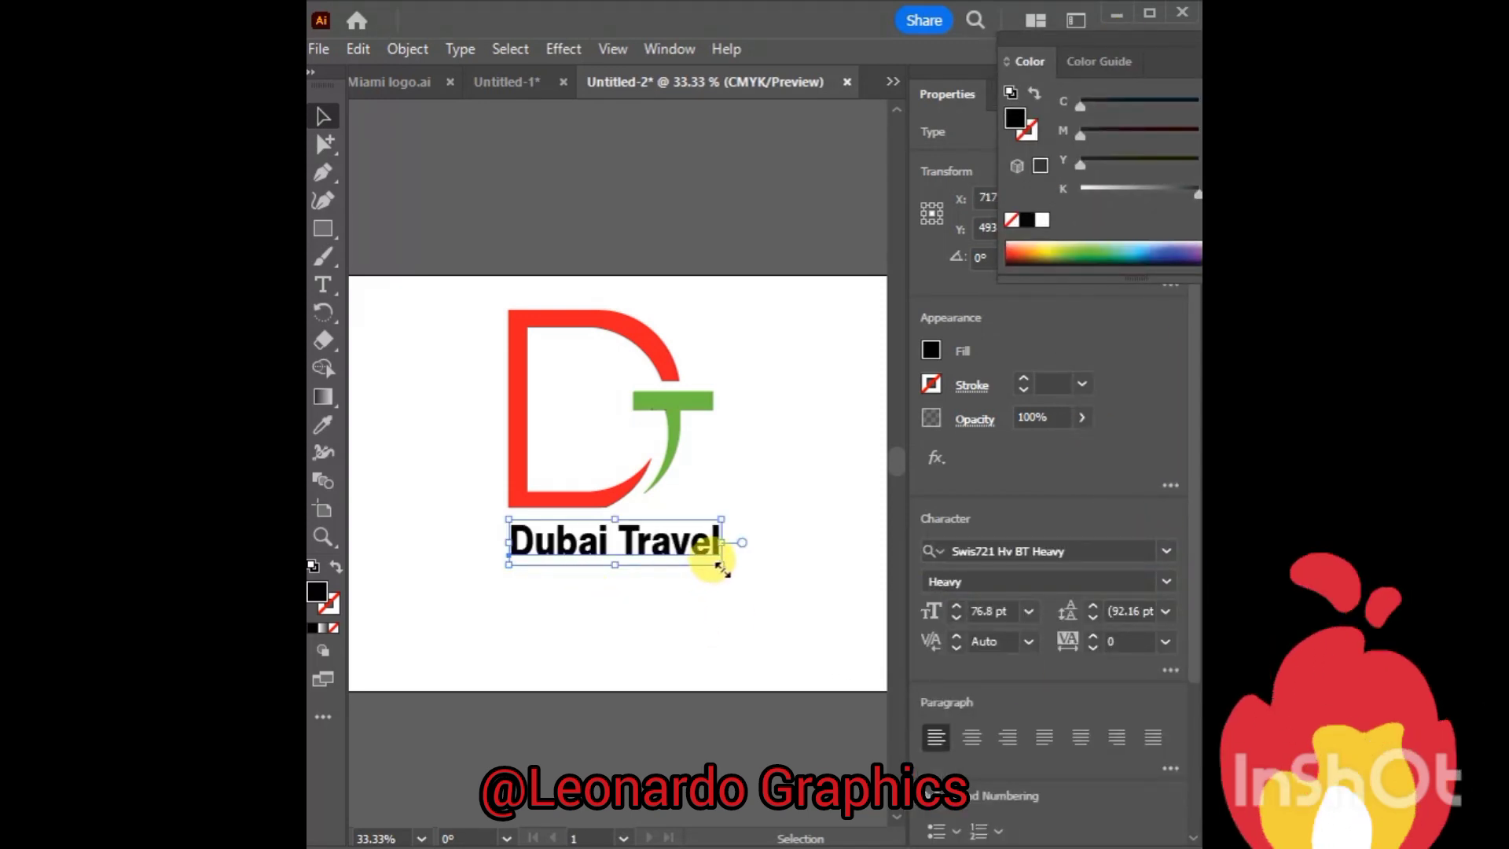
drag(721, 564, 692, 554)
click(516, 377)
Step: Add a new dark green fill to the Dubai Travel text in the Appearance panel
click(676, 541)
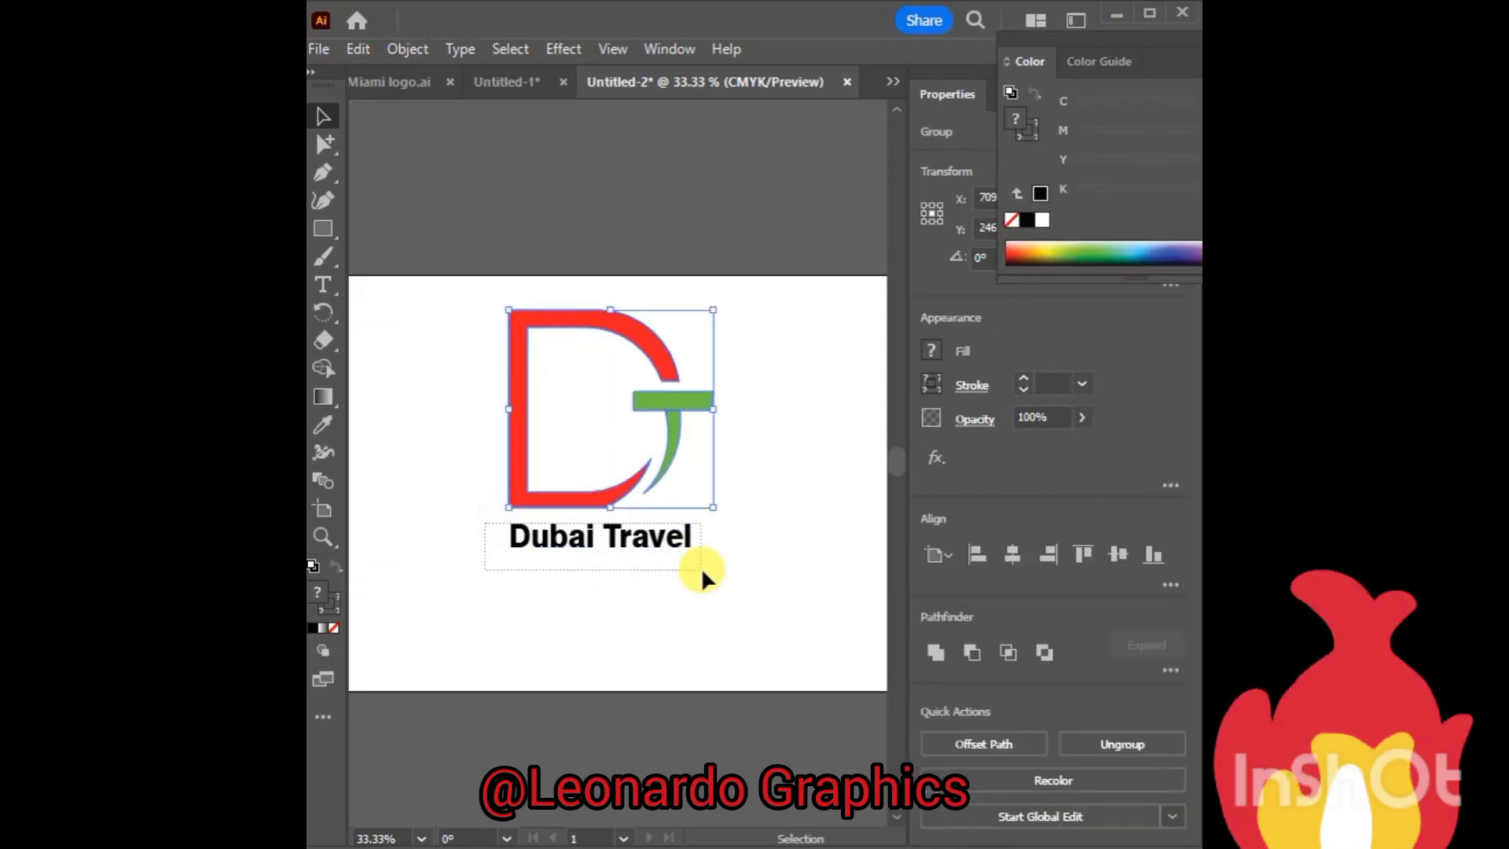
click(670, 49)
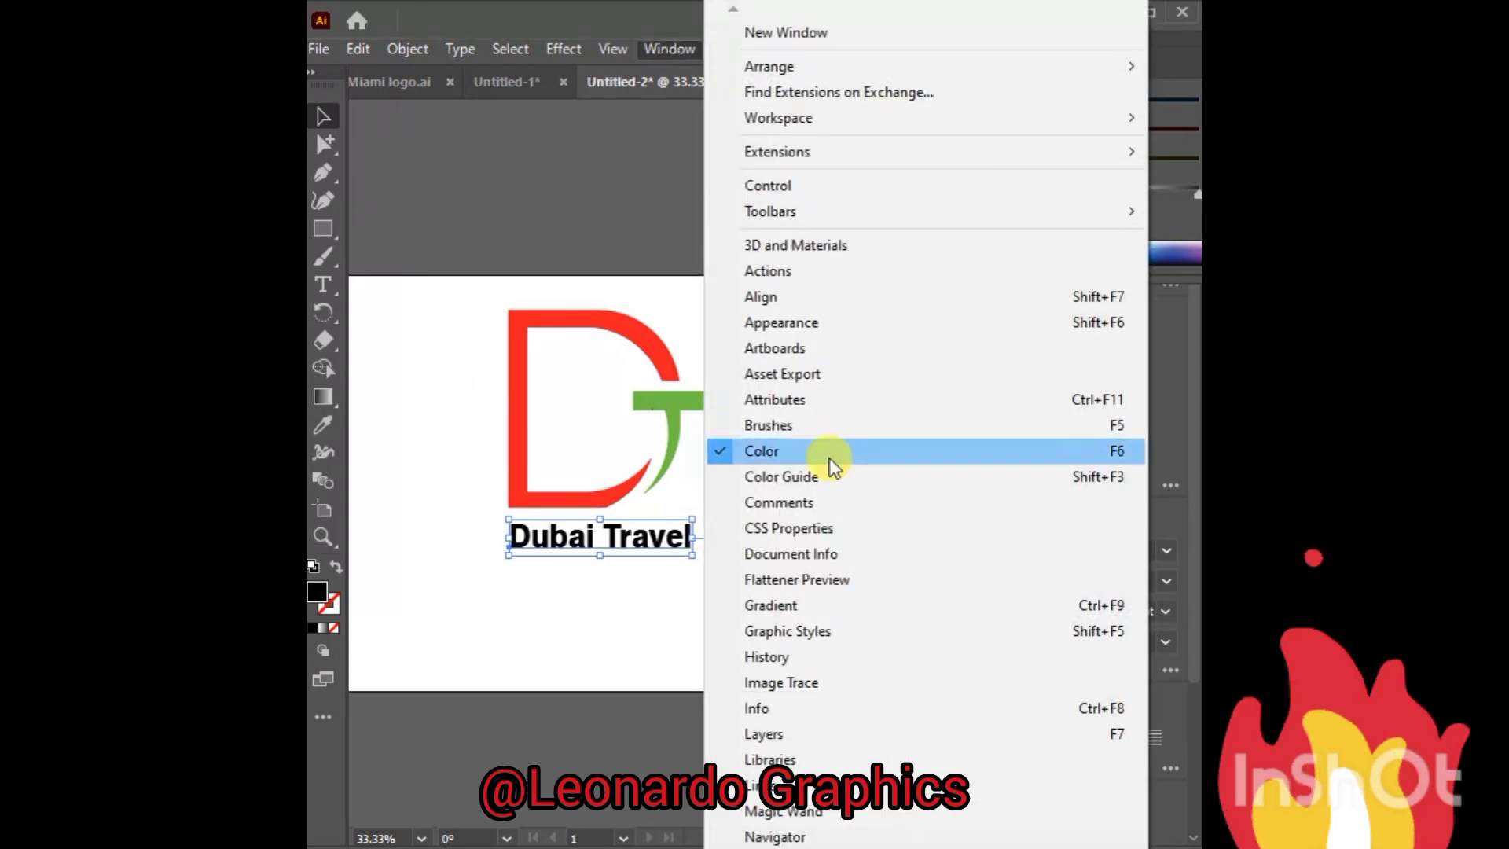
click(904, 323)
click(870, 219)
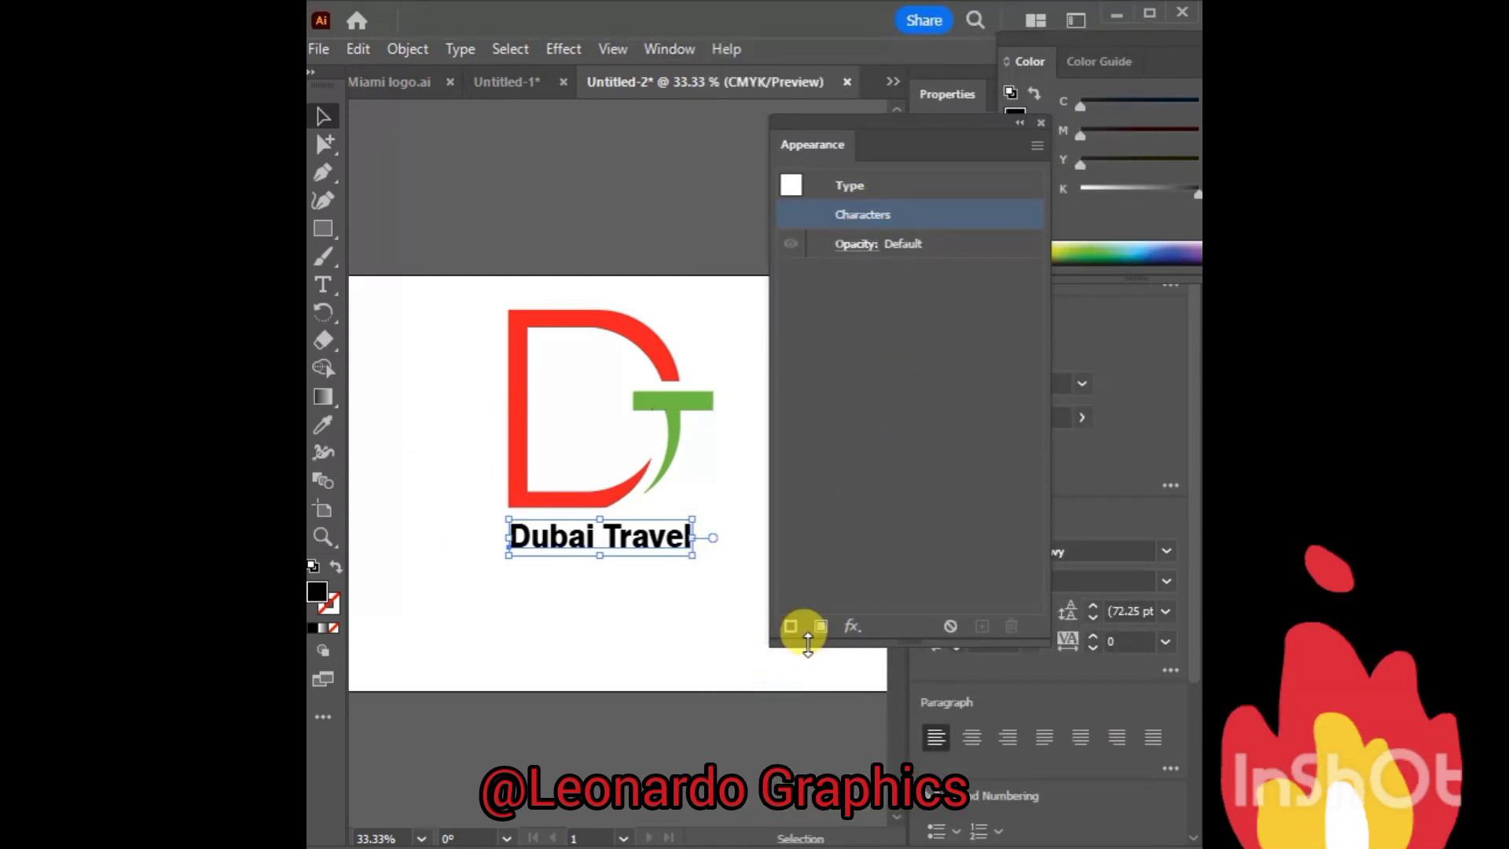
click(817, 626)
click(915, 273)
click(774, 337)
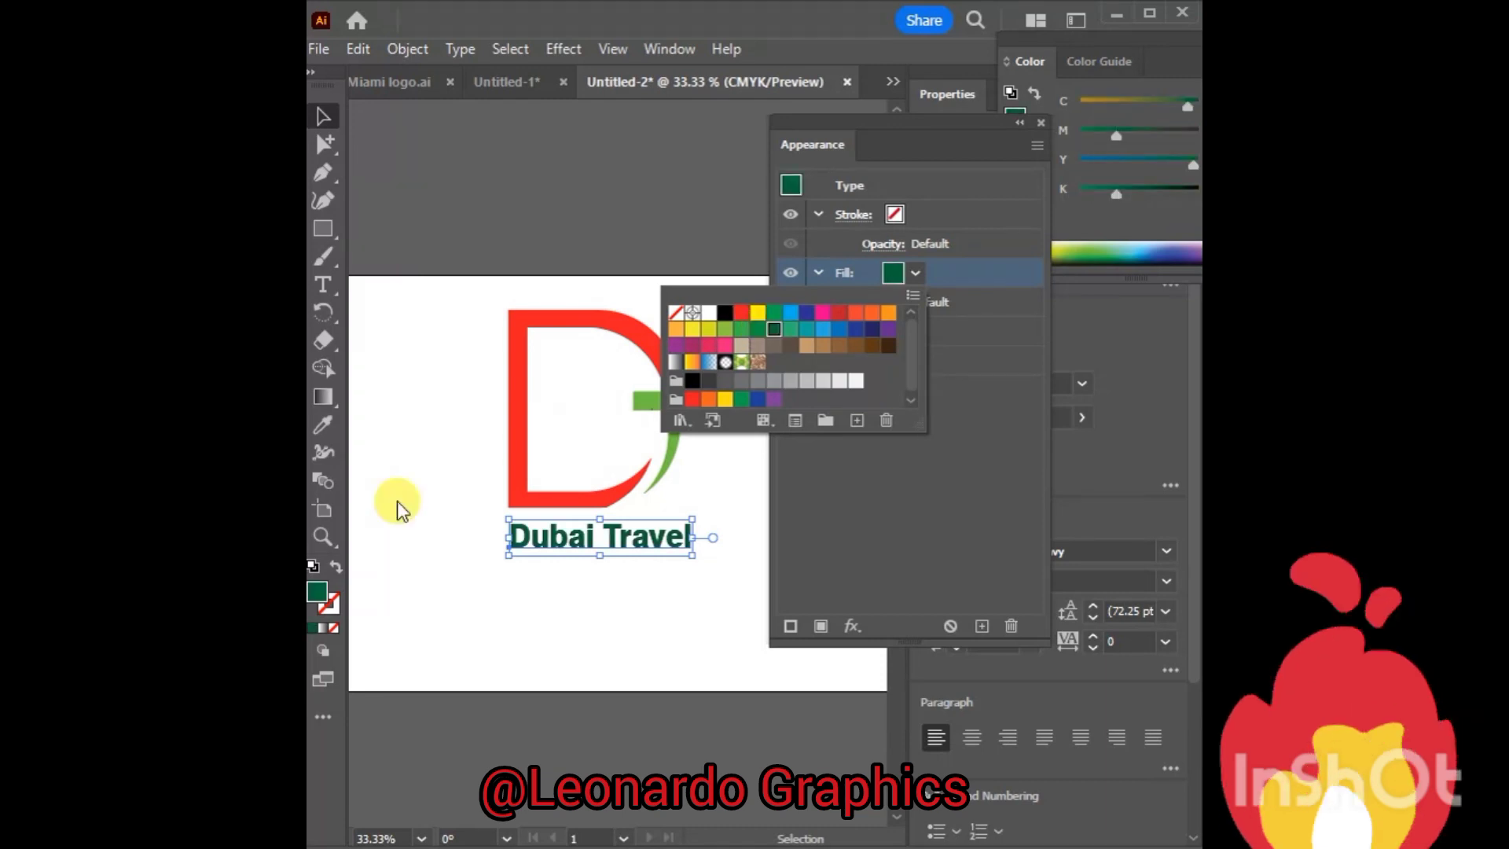
Step: Apply a white-to-black preset gradient to the text fill
click(323, 397)
double_click(323, 396)
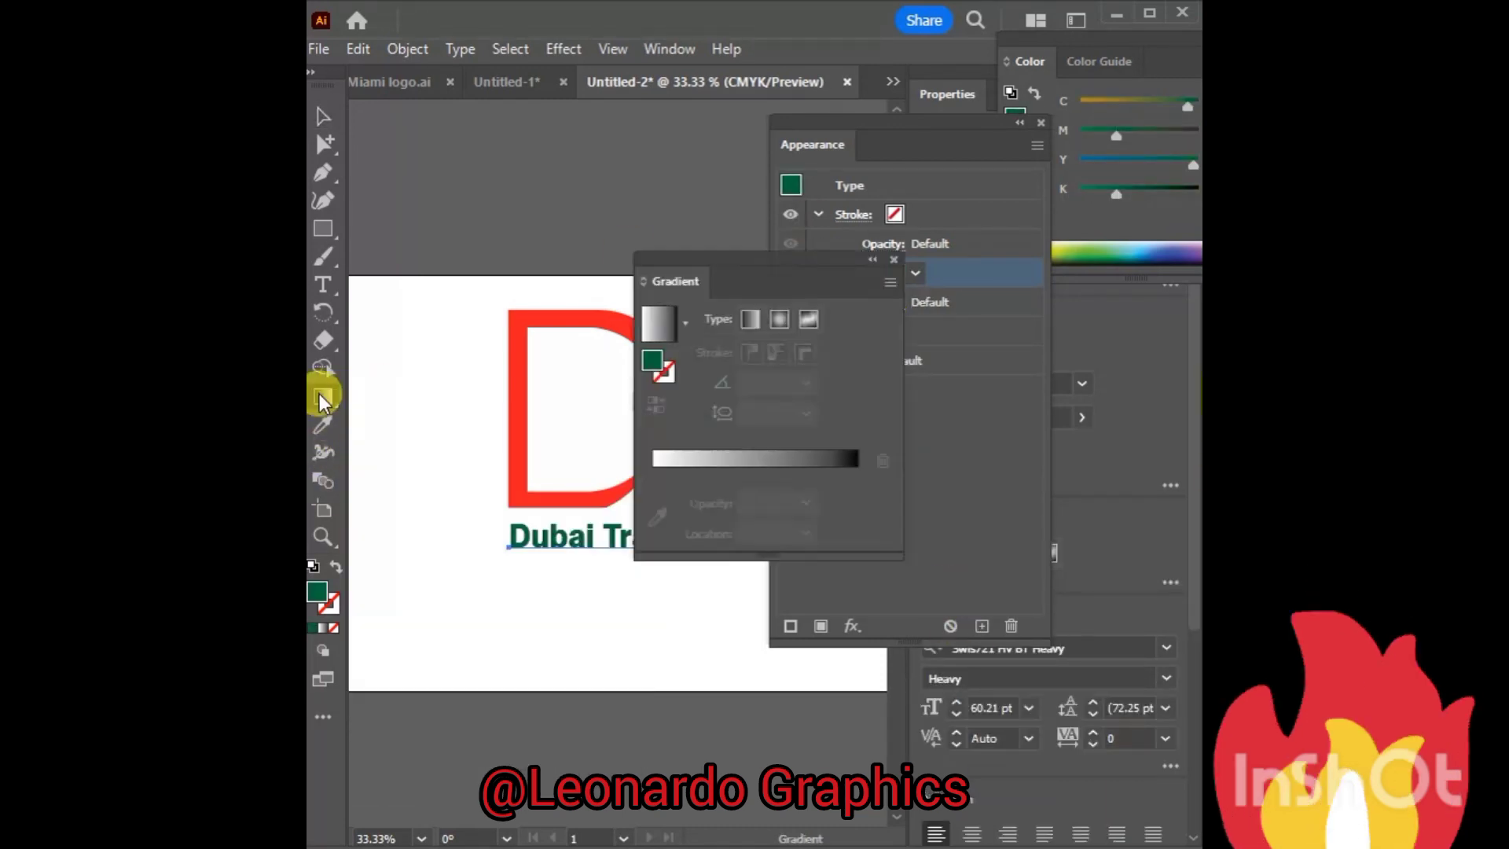
click(686, 323)
click(566, 364)
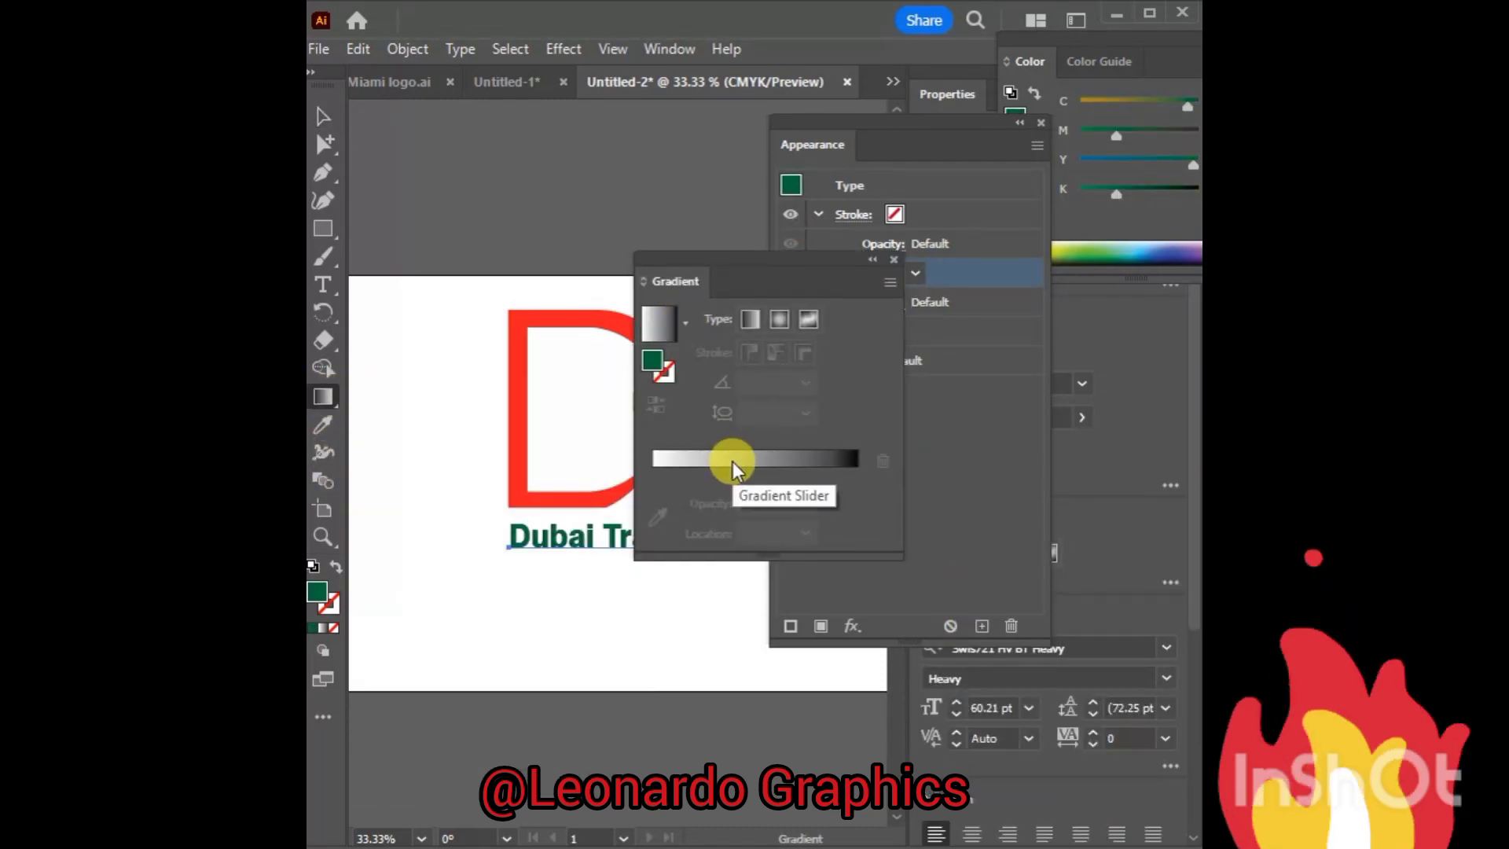
Step: Make the gradient stops green and yellow-green and angle the gradient diagonally across the text
click(655, 474)
double_click(656, 360)
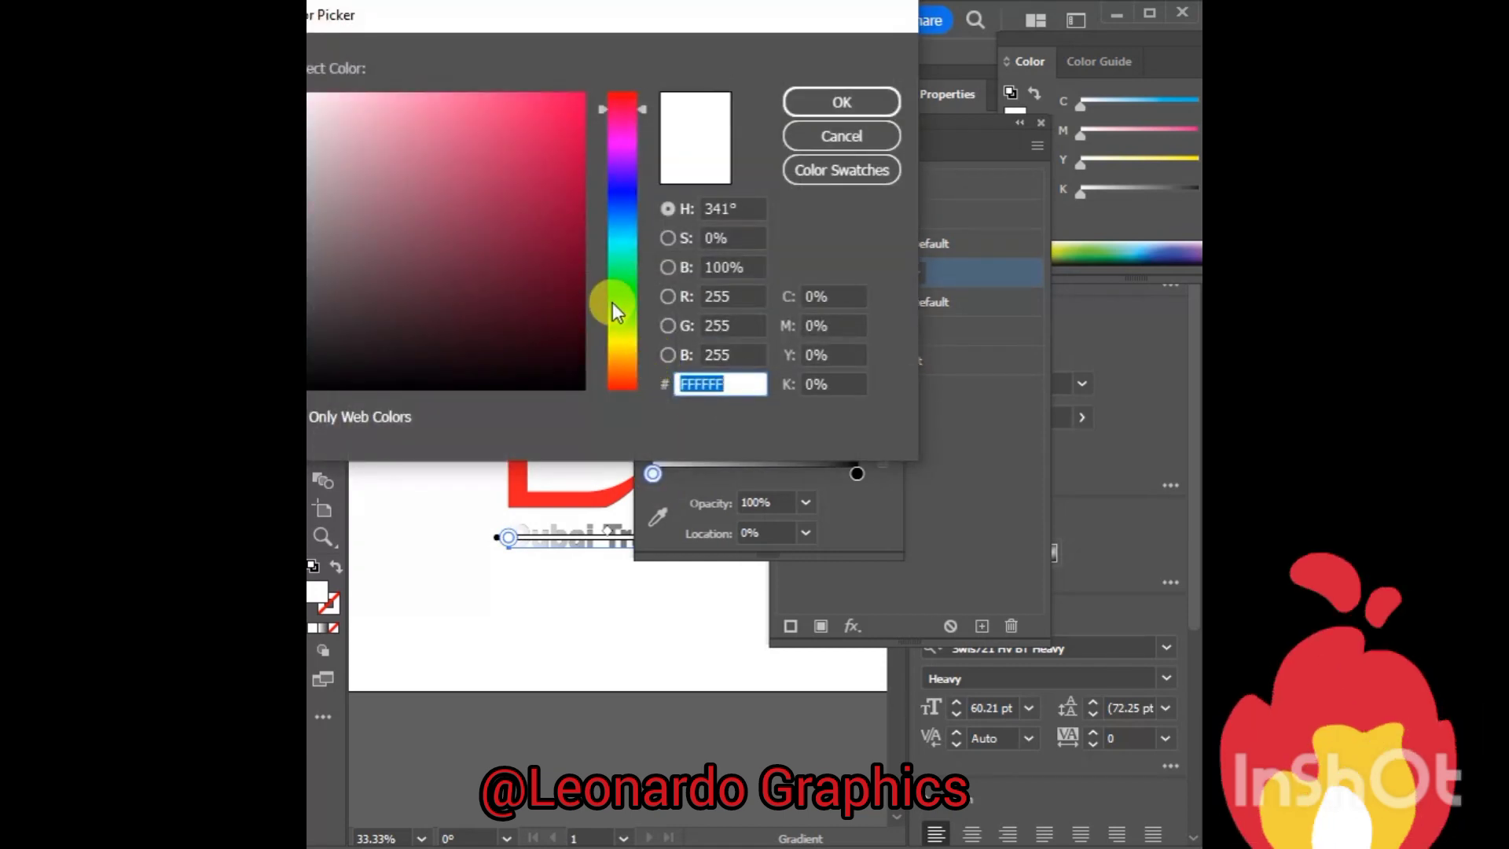
click(617, 309)
click(566, 189)
click(829, 105)
click(856, 473)
double_click(856, 473)
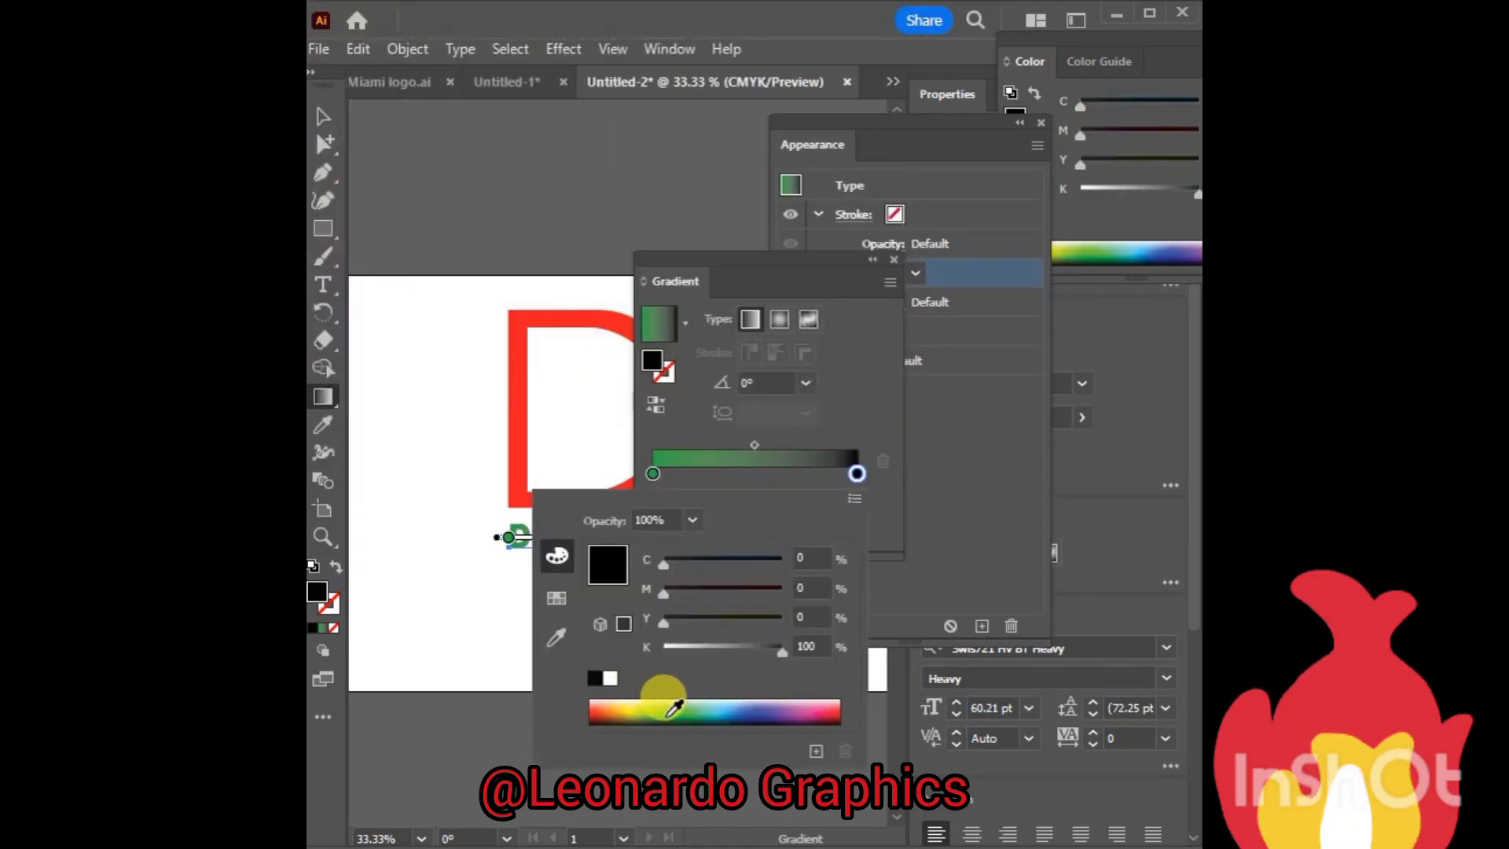
click(666, 700)
click(870, 281)
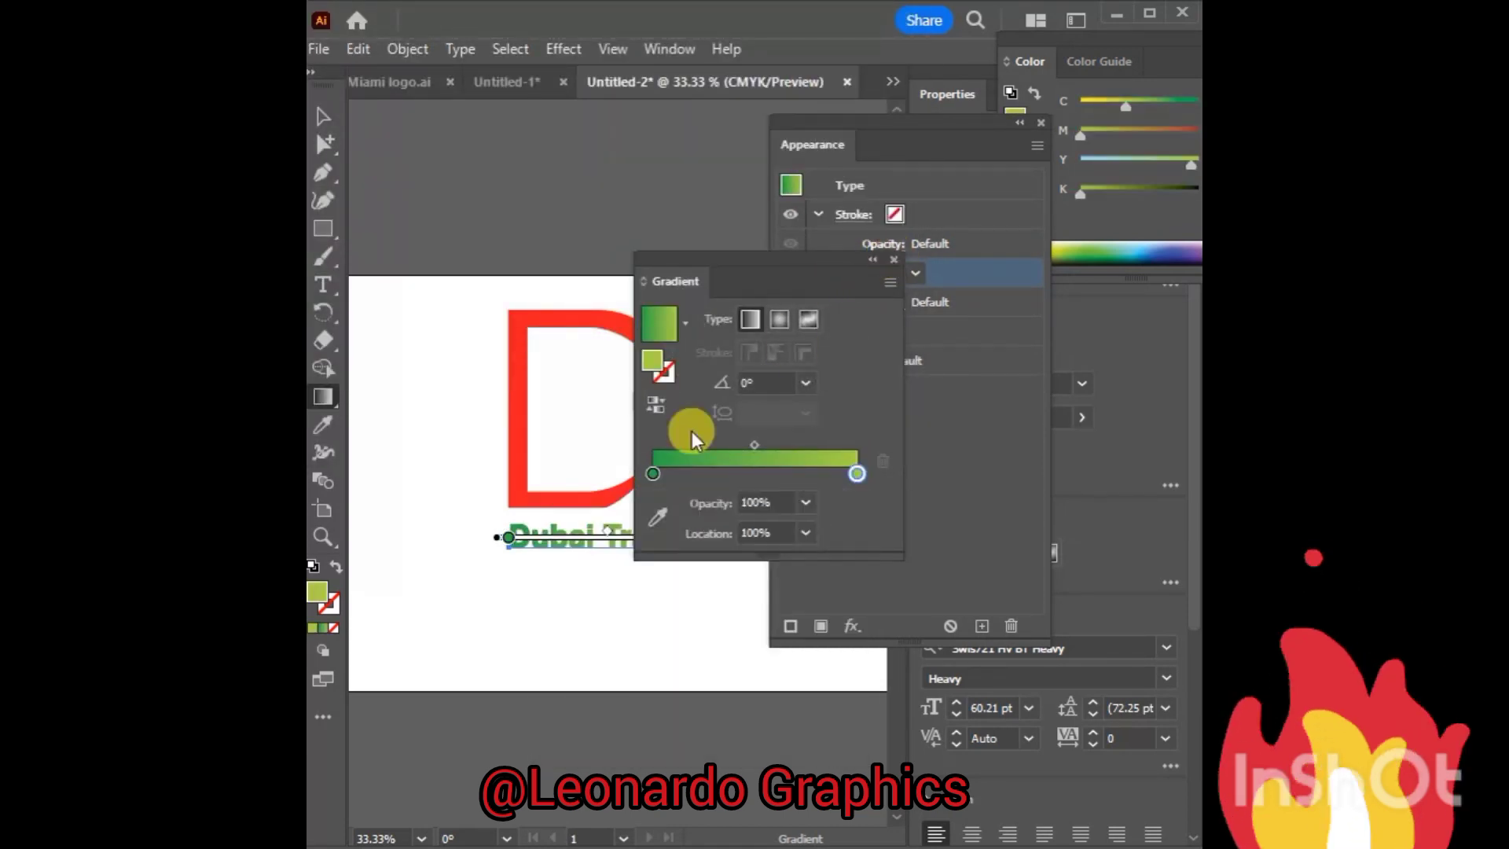
drag(463, 509, 735, 563)
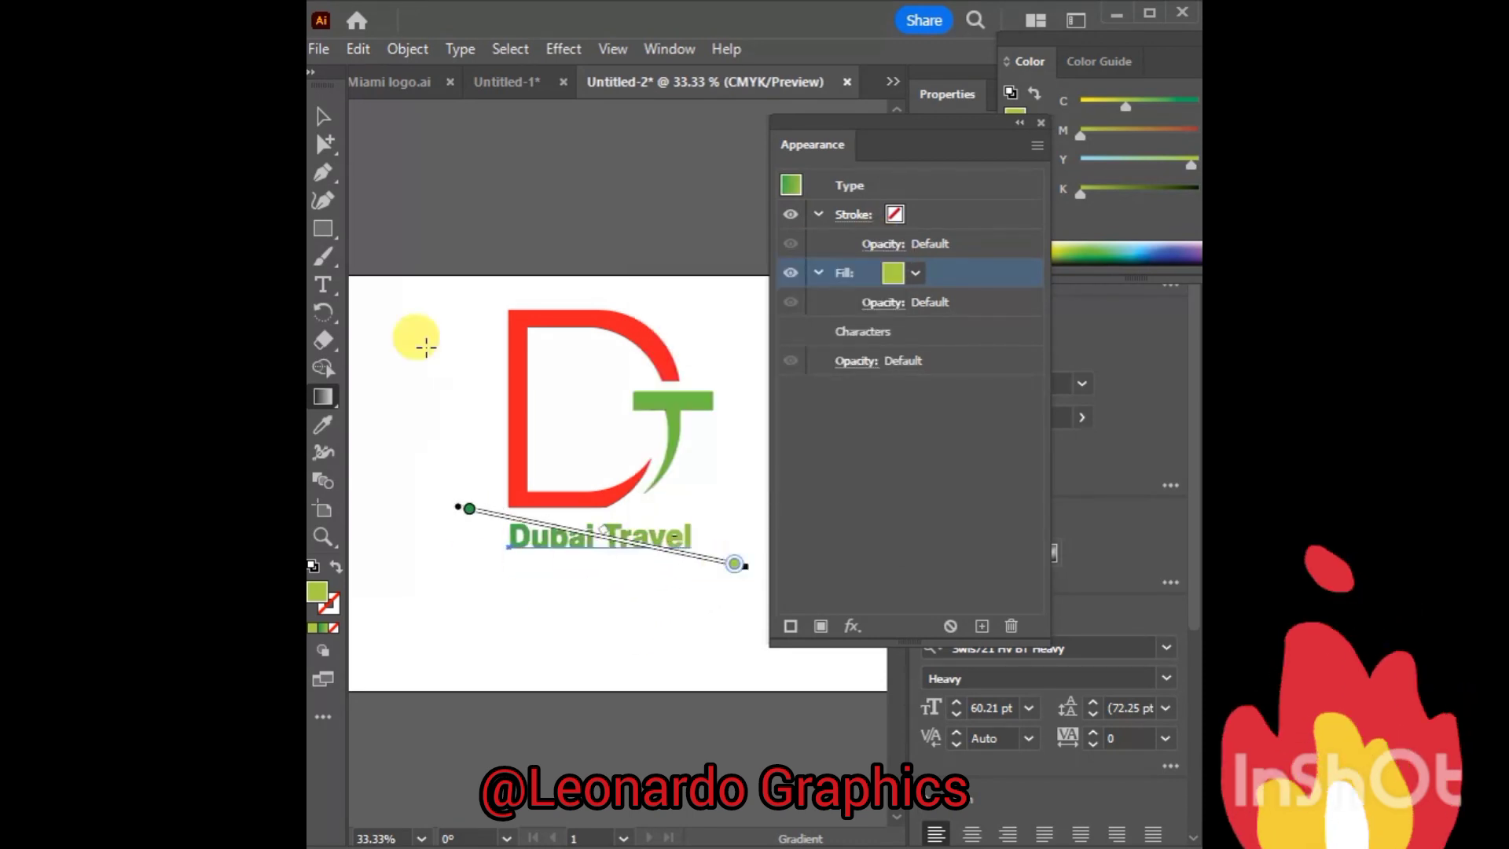
click(613, 554)
Step: Select the D/T logo group and try a dark green fill on it
click(324, 118)
click(448, 438)
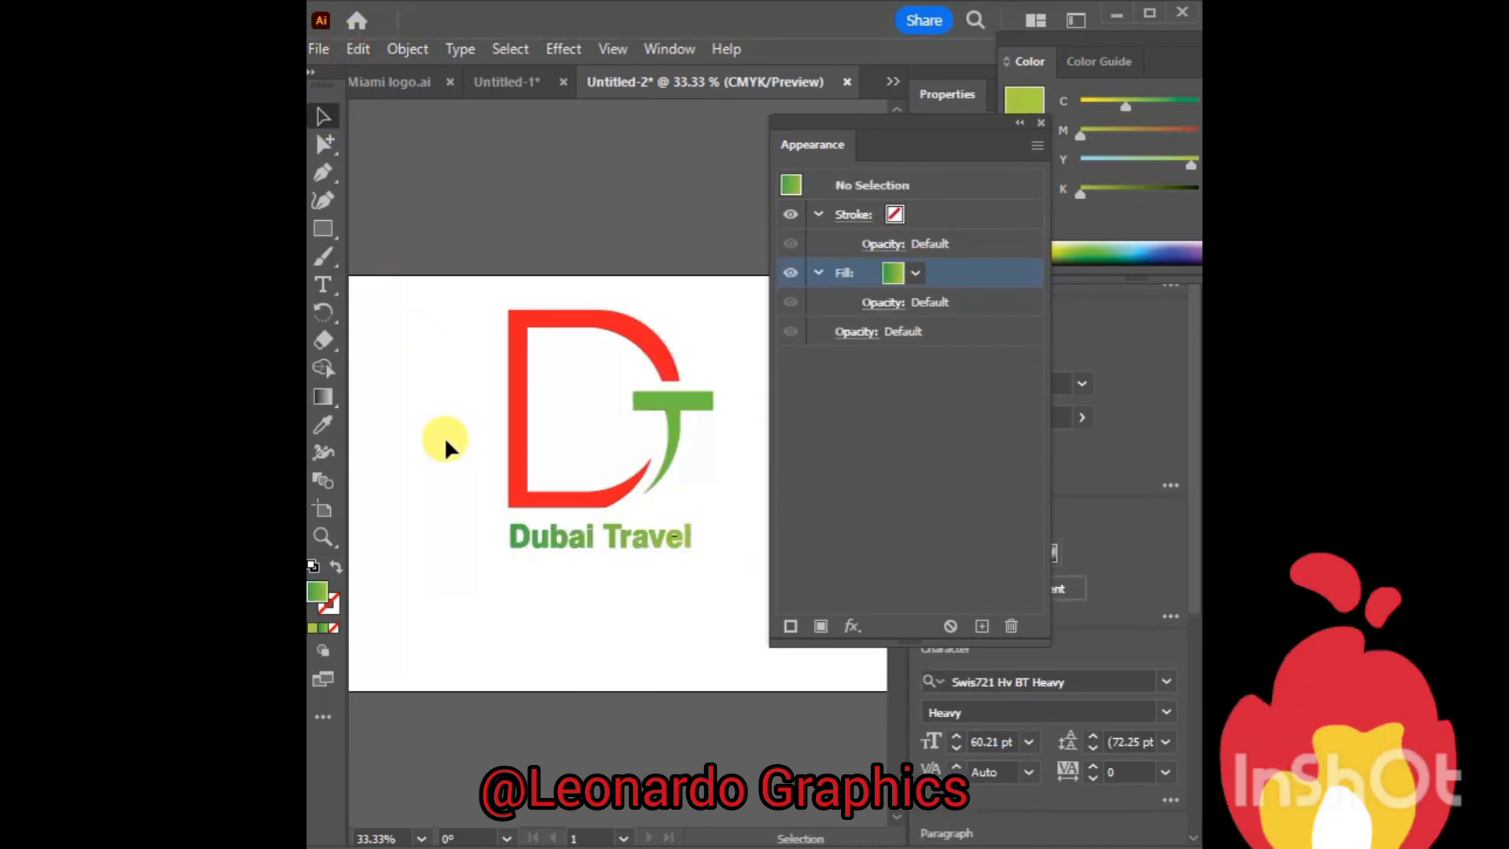
click(675, 409)
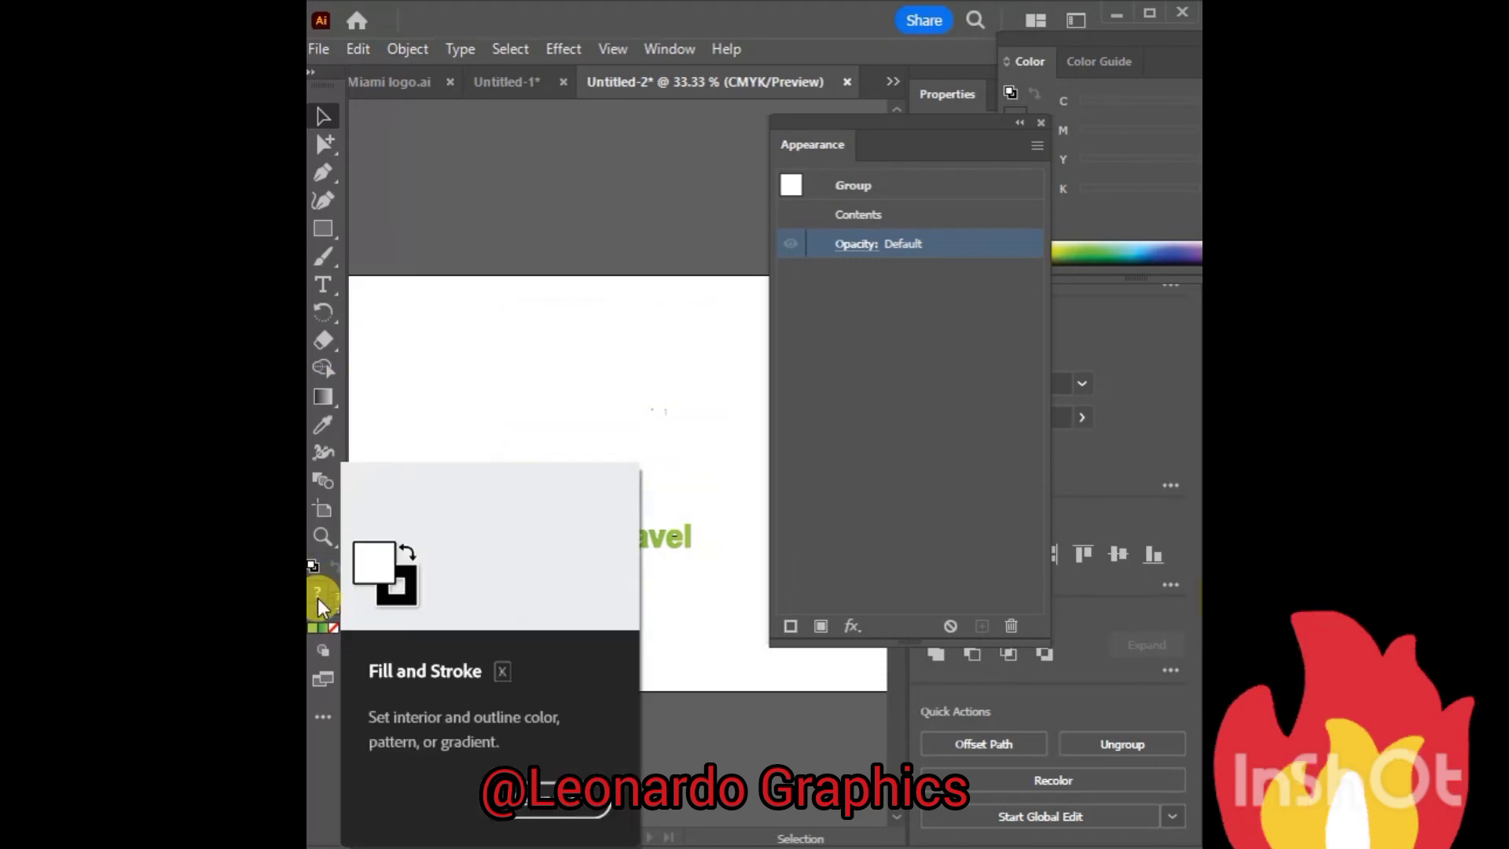
double_click(318, 595)
click(576, 284)
click(871, 111)
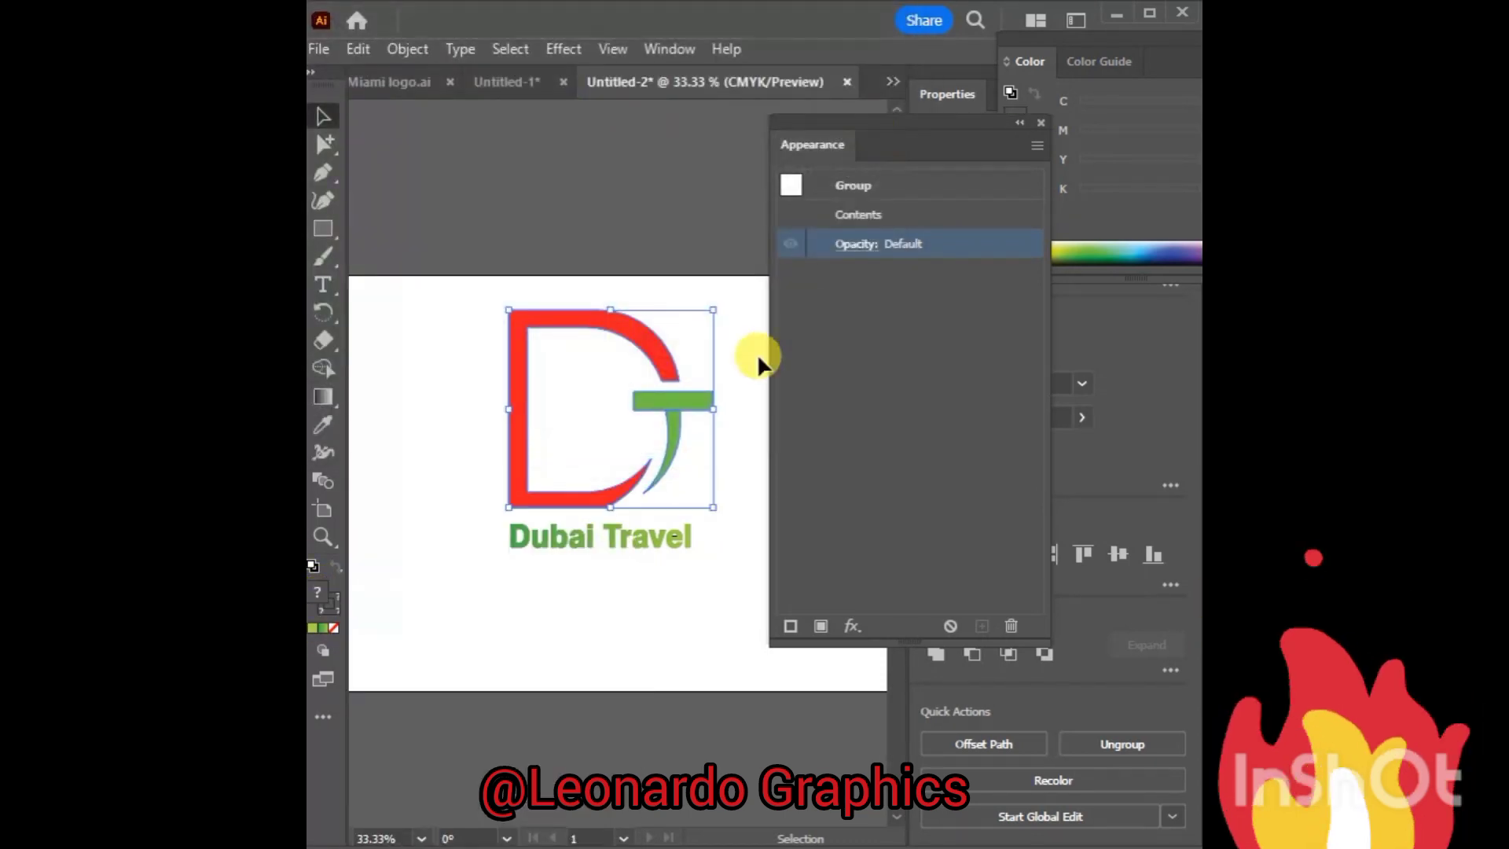
Step: Ungroup the logo and give the T alone a dark green fill
right_click(707, 330)
click(774, 633)
click(739, 550)
click(674, 445)
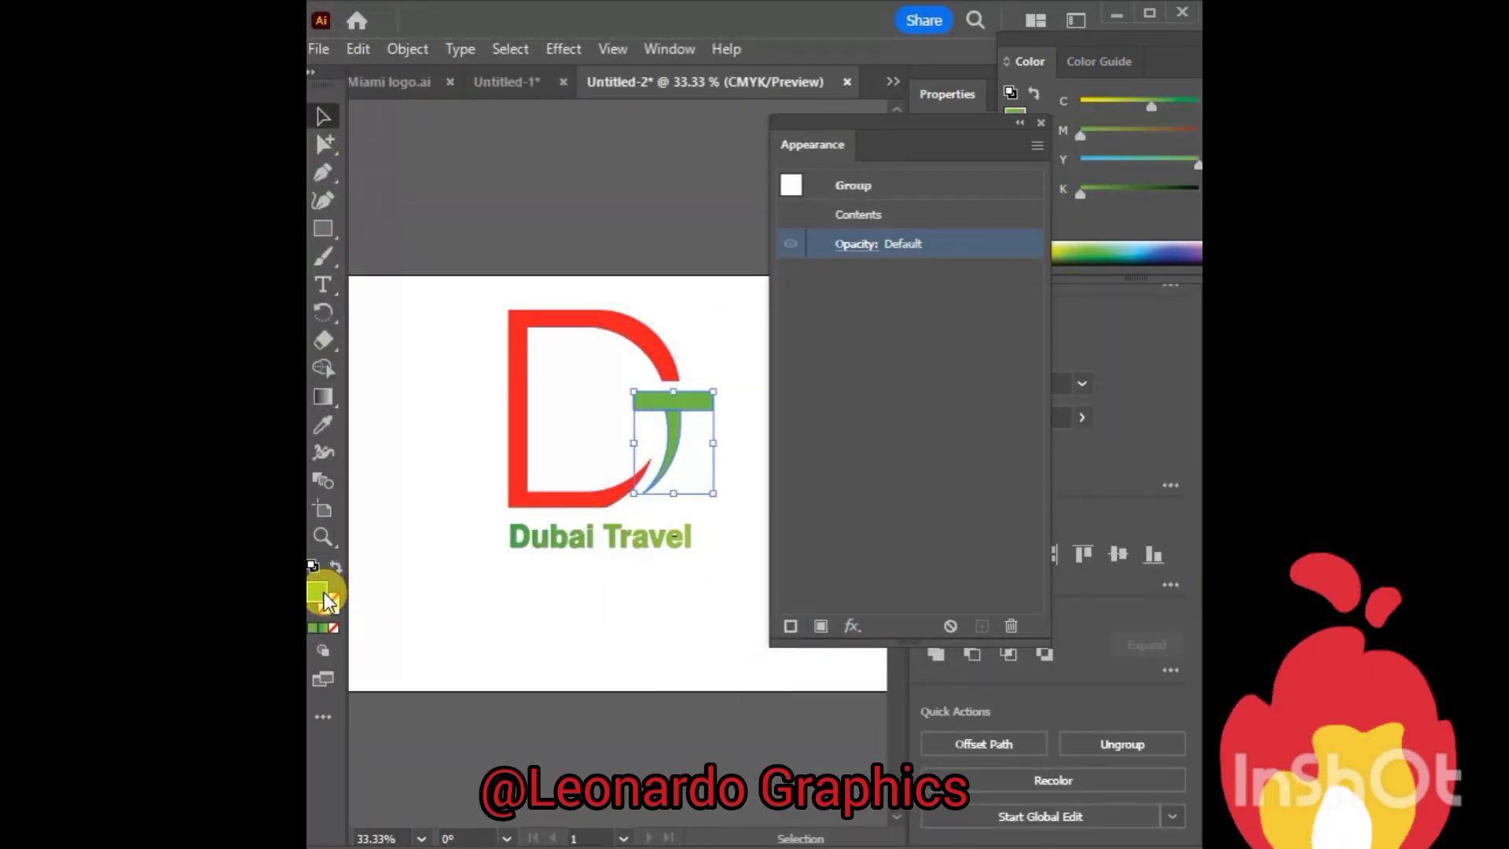
double_click(318, 594)
click(565, 289)
click(859, 99)
Step: Regroup the D and T and close the Appearance panel
click(460, 355)
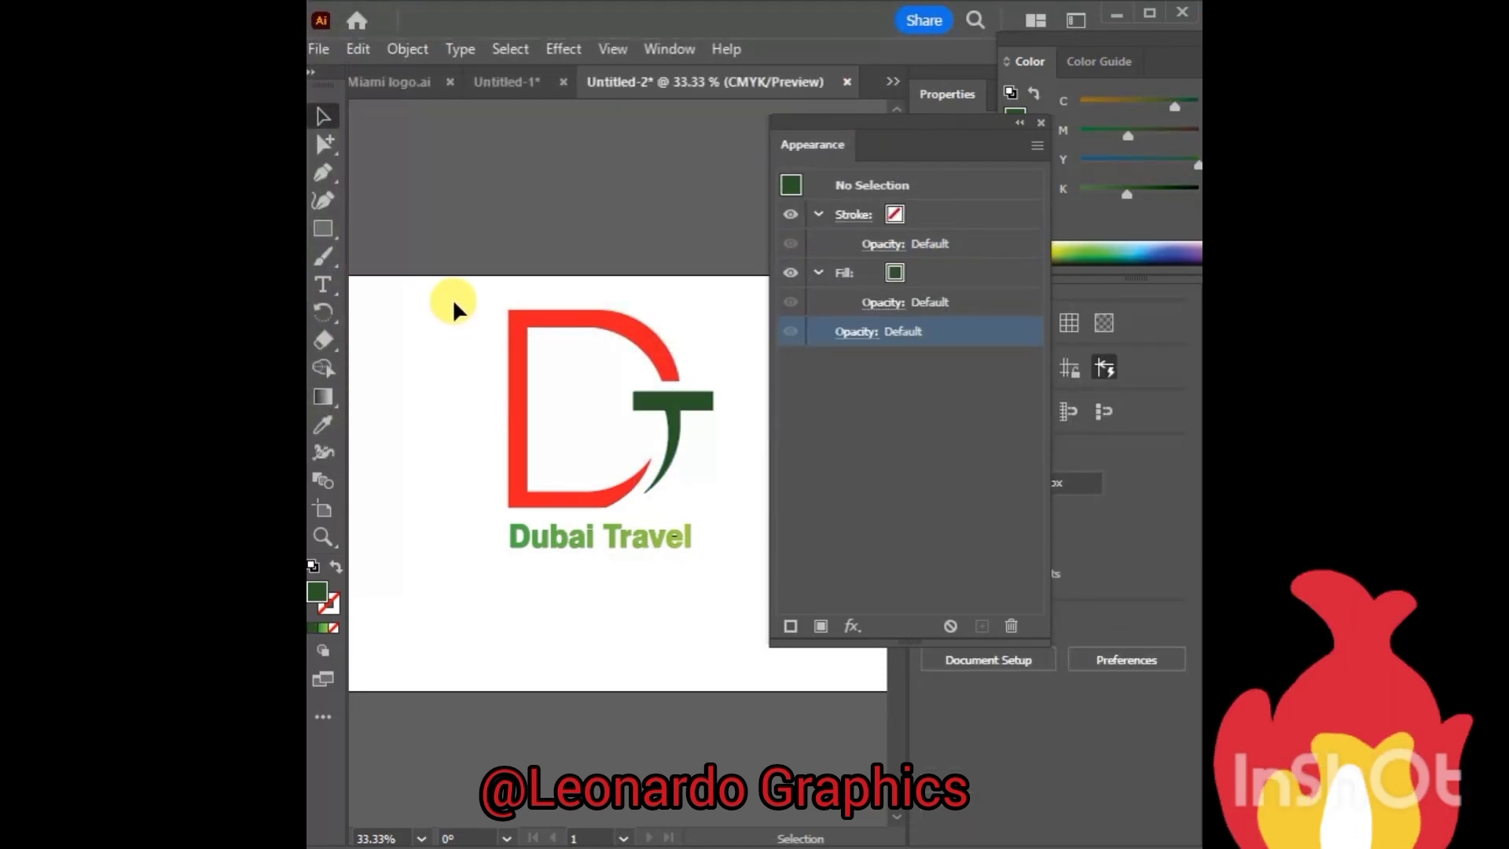
drag(451, 298, 723, 503)
key(ctrl+g)
click(1041, 124)
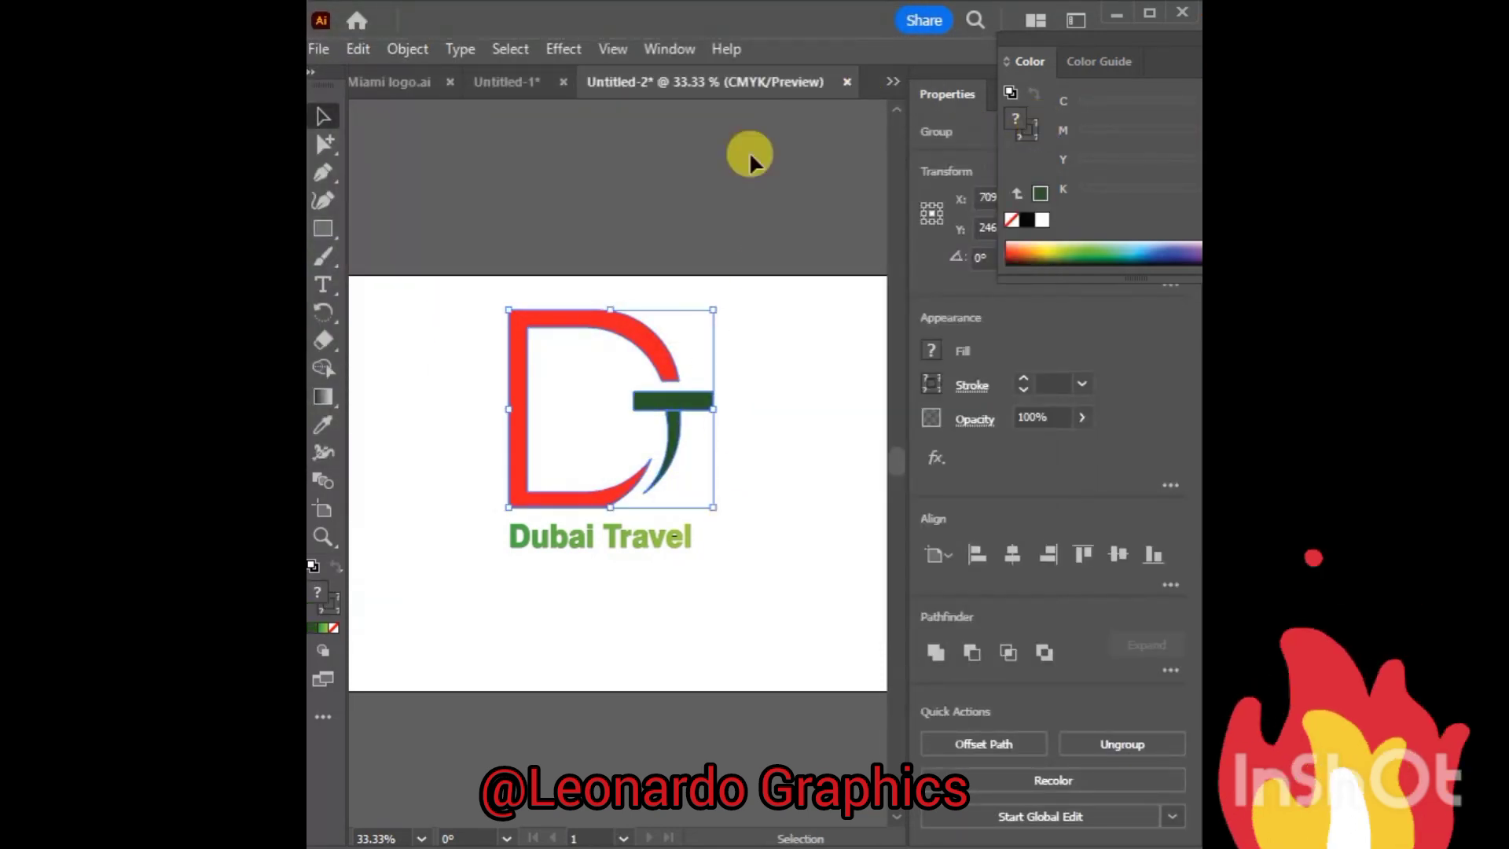
Step: Apply the 3D and Materials Extrude effect to the logo group and the Dubai Travel text
click(569, 48)
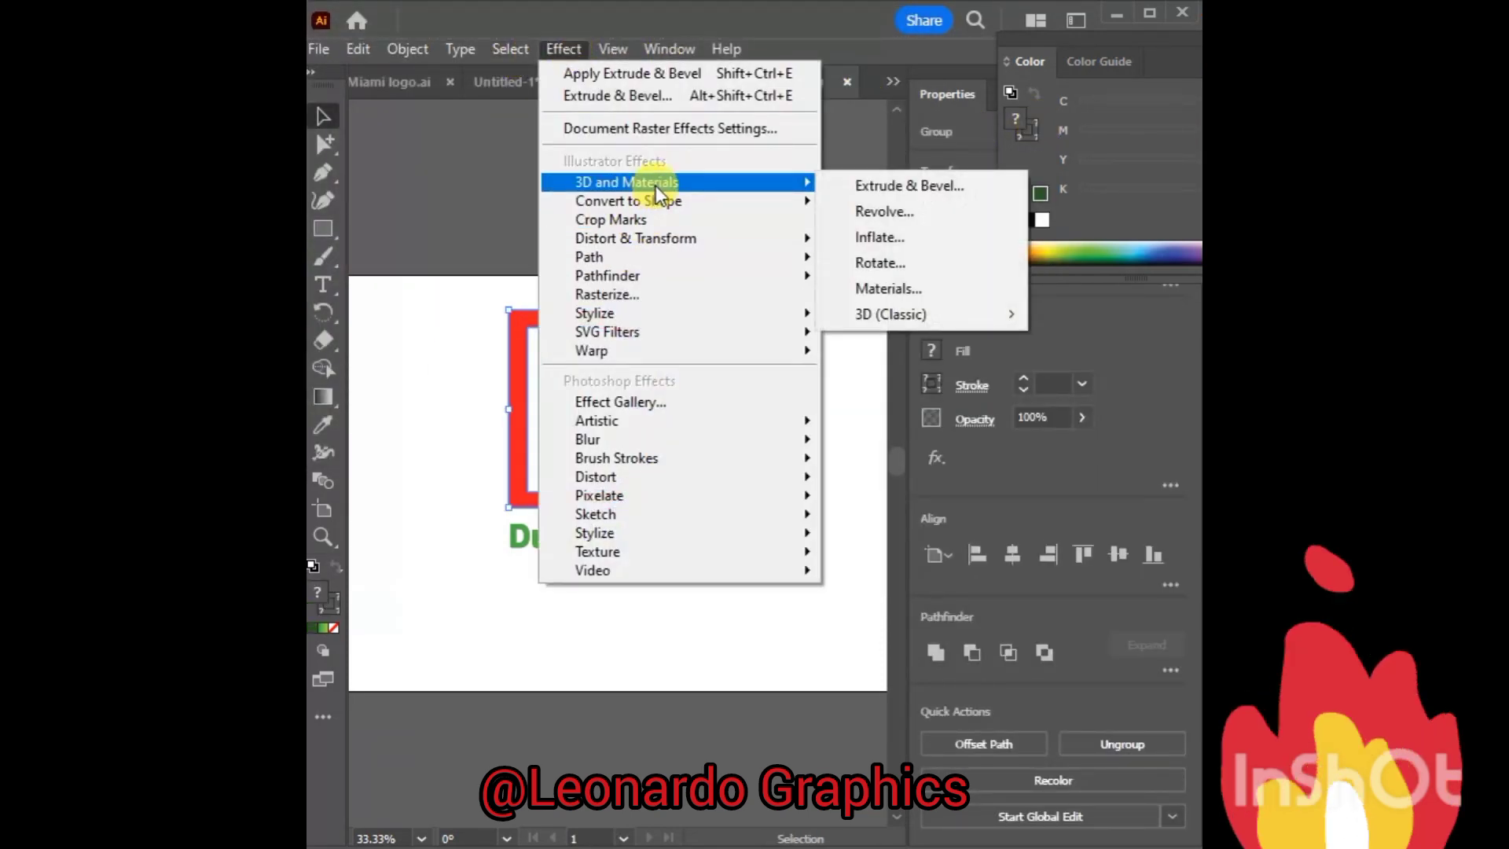
click(918, 209)
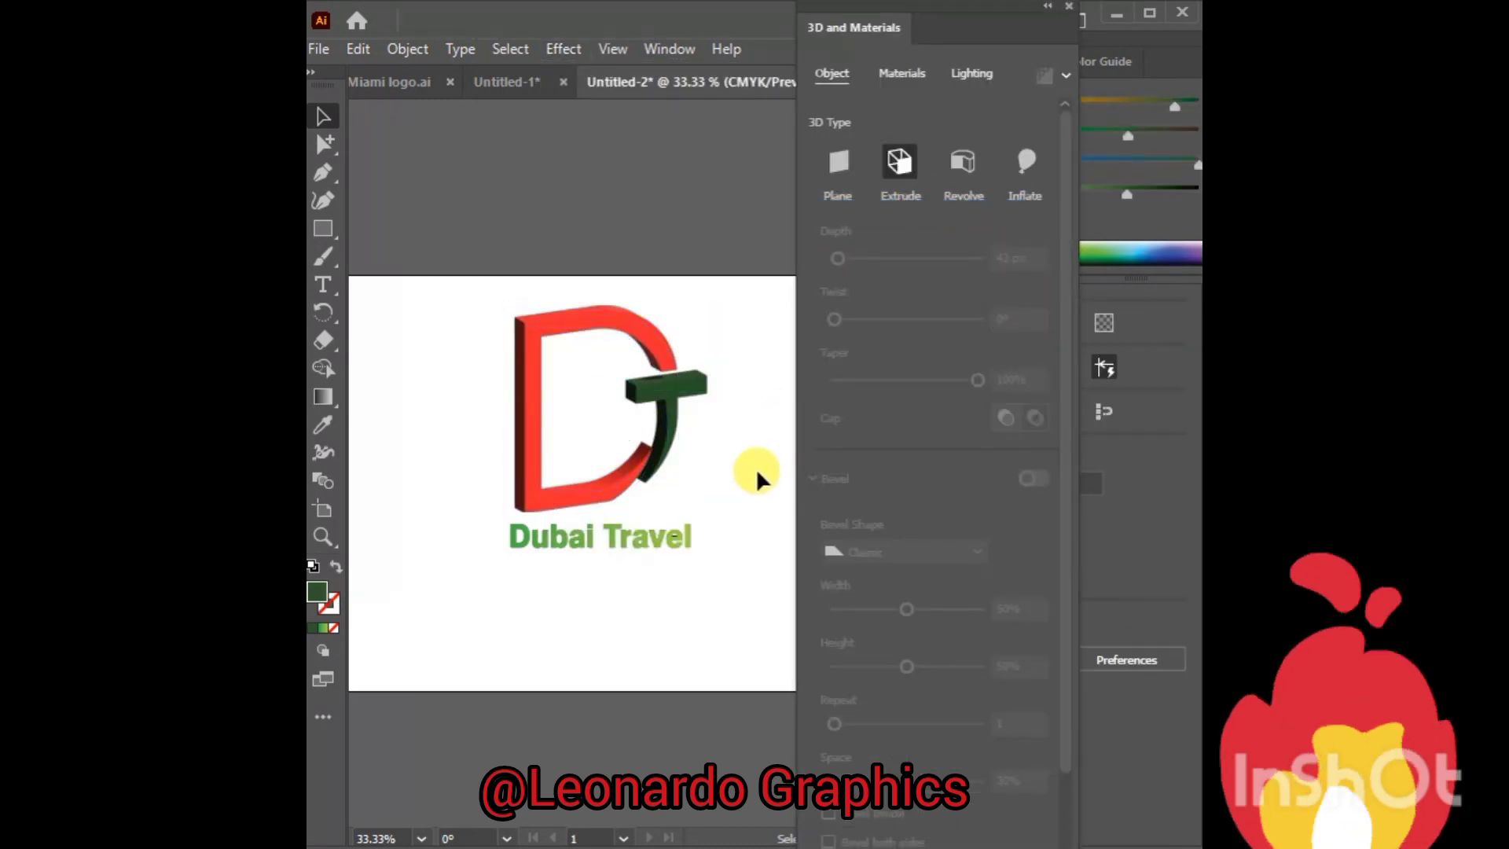
drag(731, 578, 682, 540)
click(906, 168)
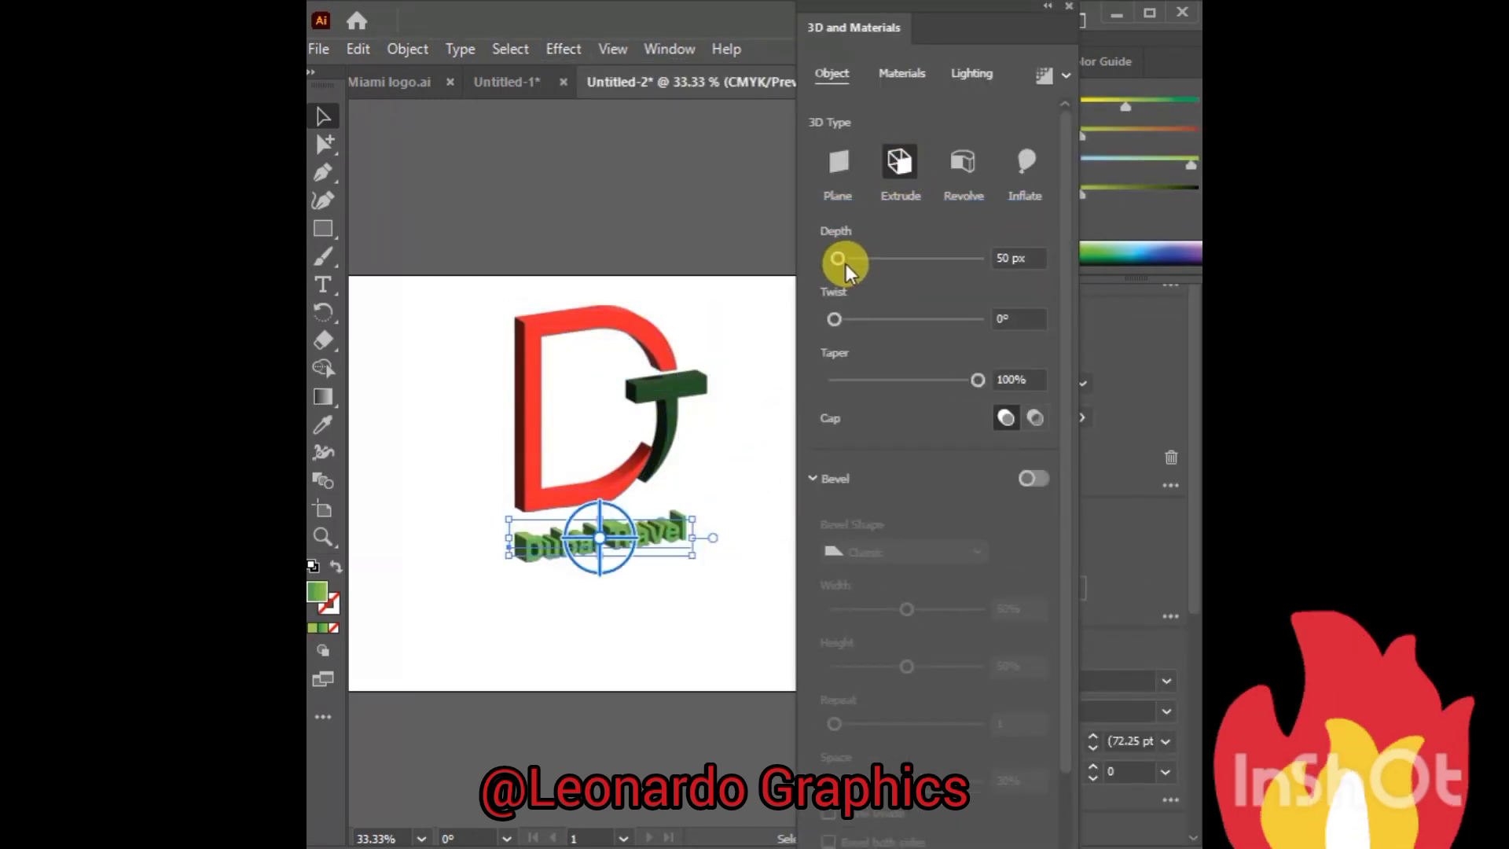
Step: Adjust the logo's extrusion depth from 43 px to 59 px and nudge the text up-right
click(668, 393)
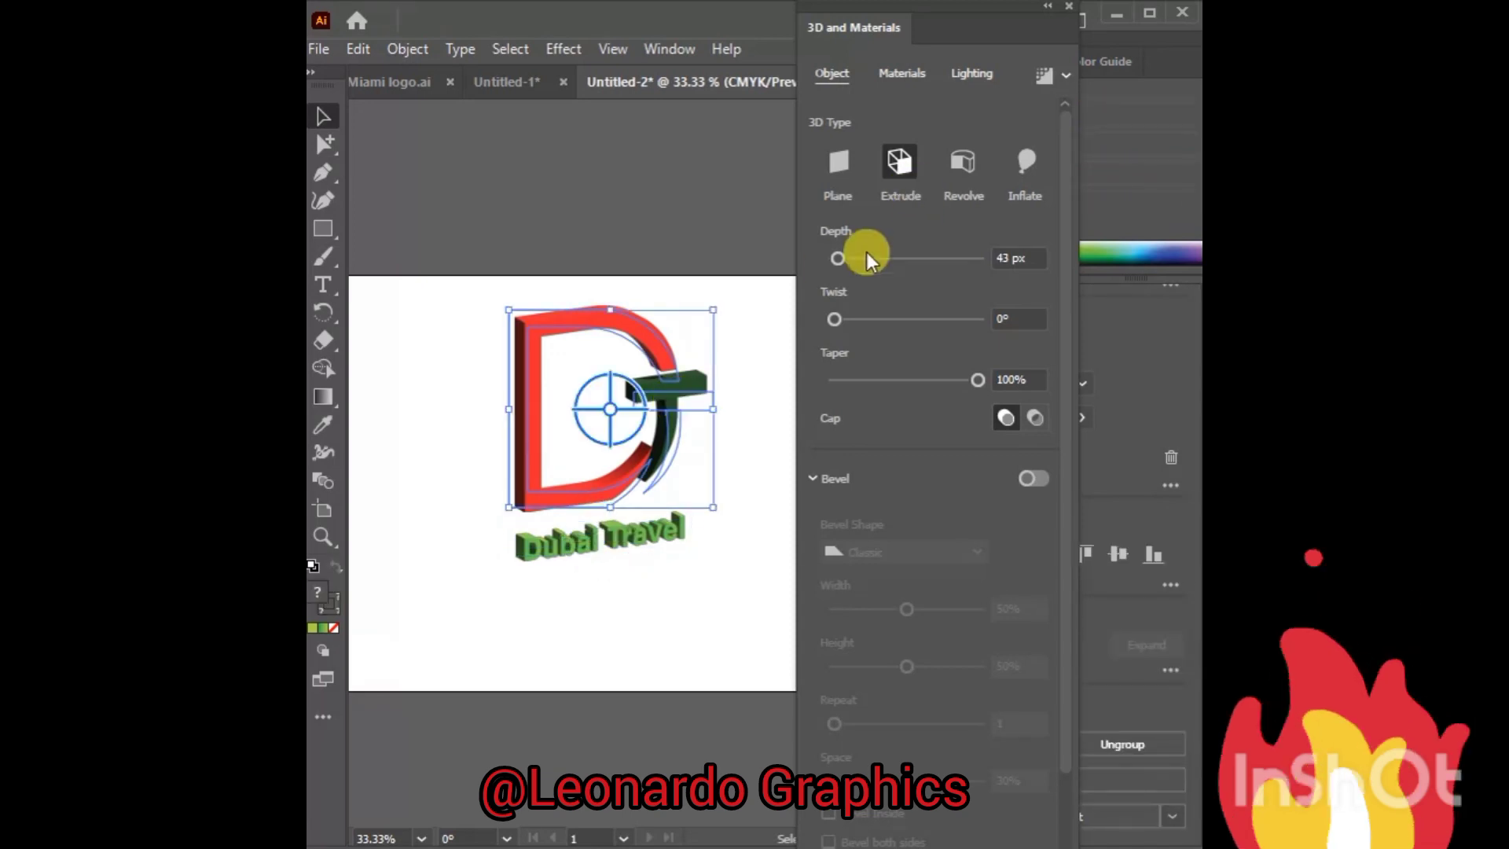
drag(866, 258, 840, 260)
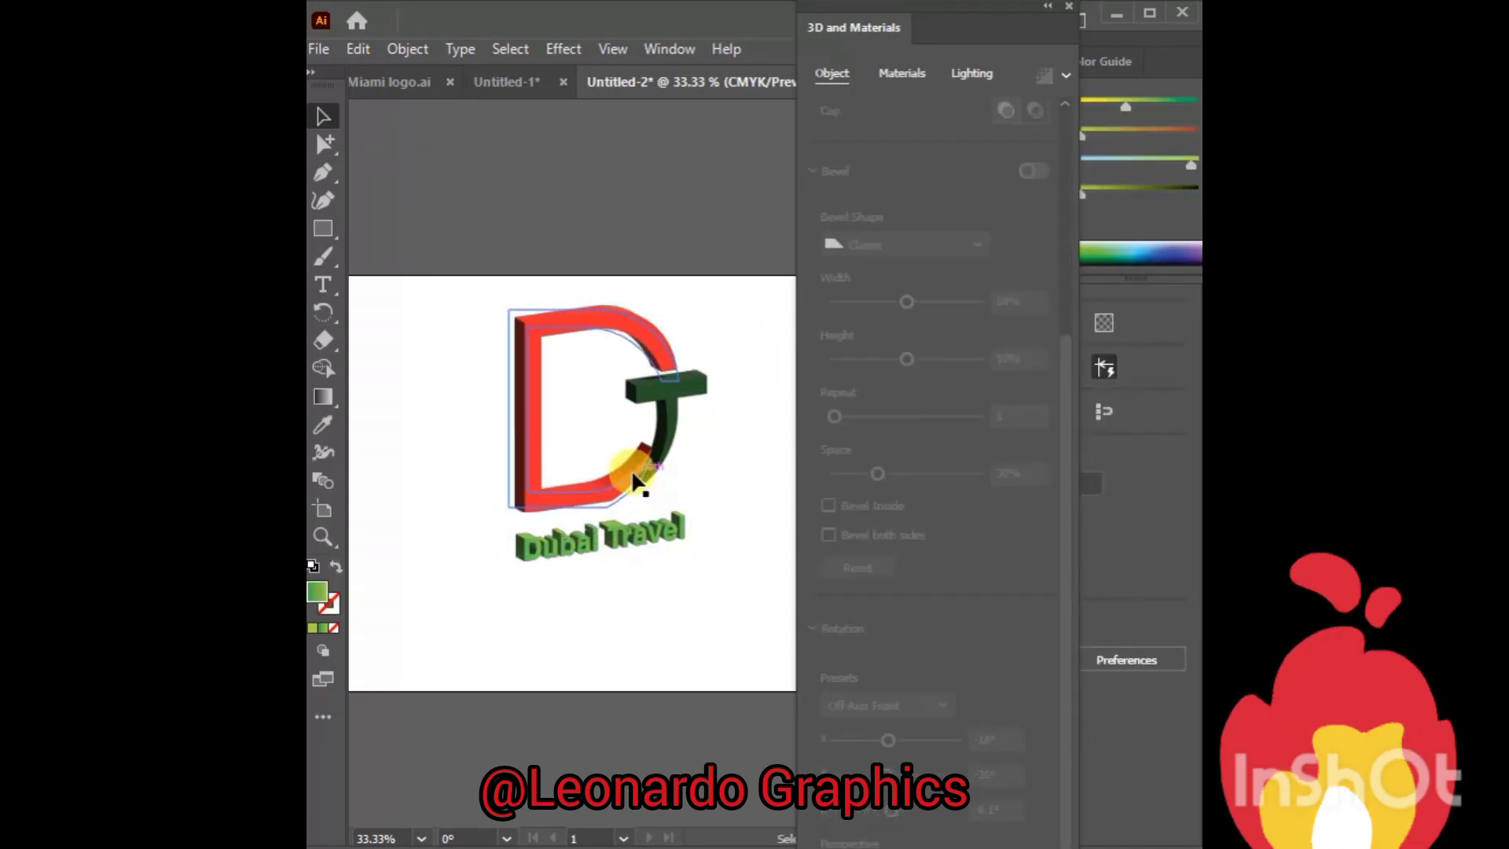
scroll(865, 196, down, 5)
drag(1062, 352, 1062, 118)
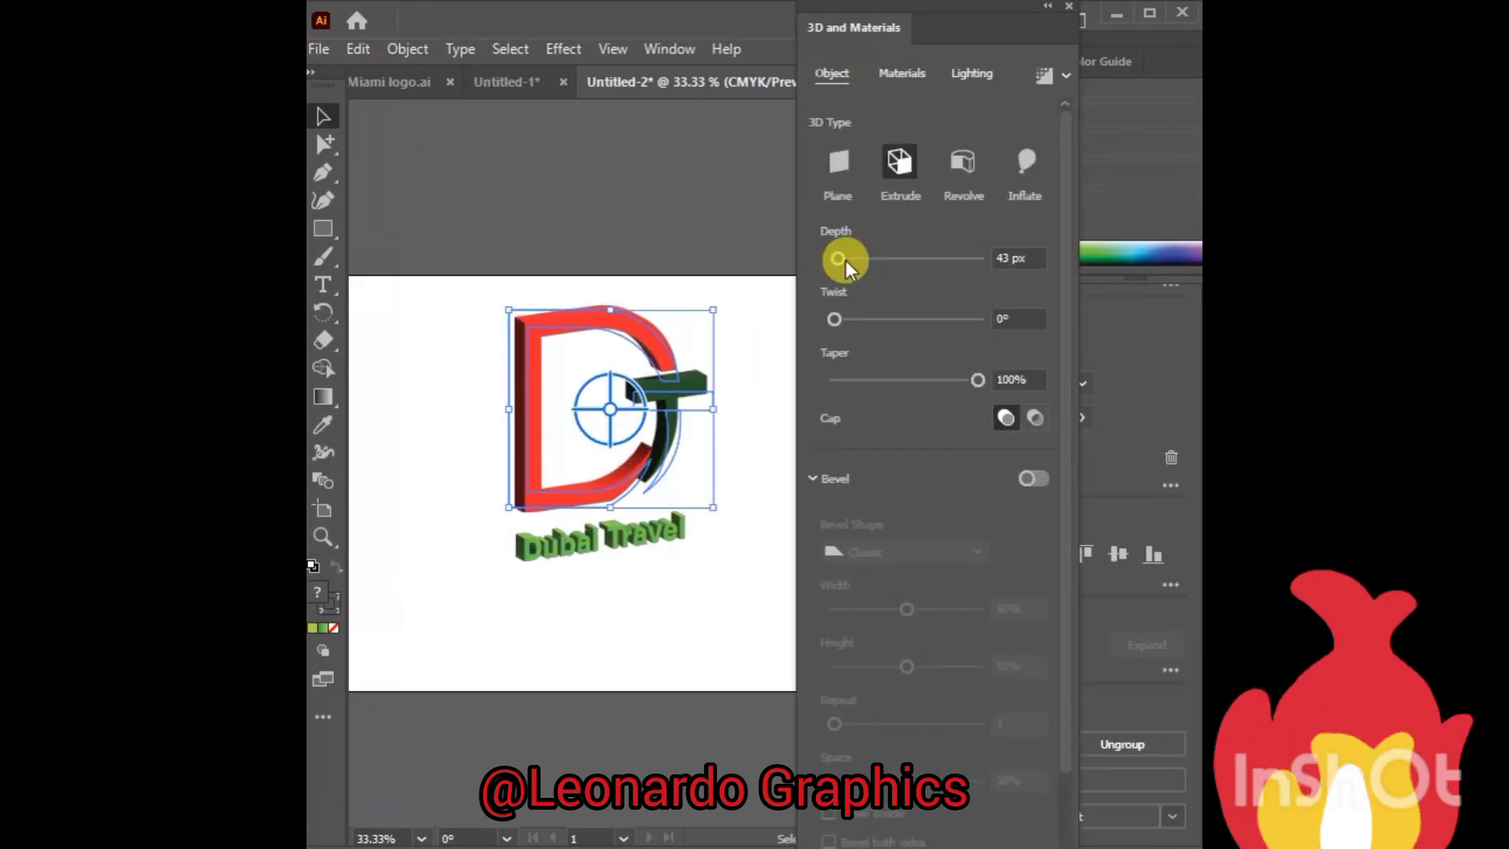
drag(846, 261, 839, 260)
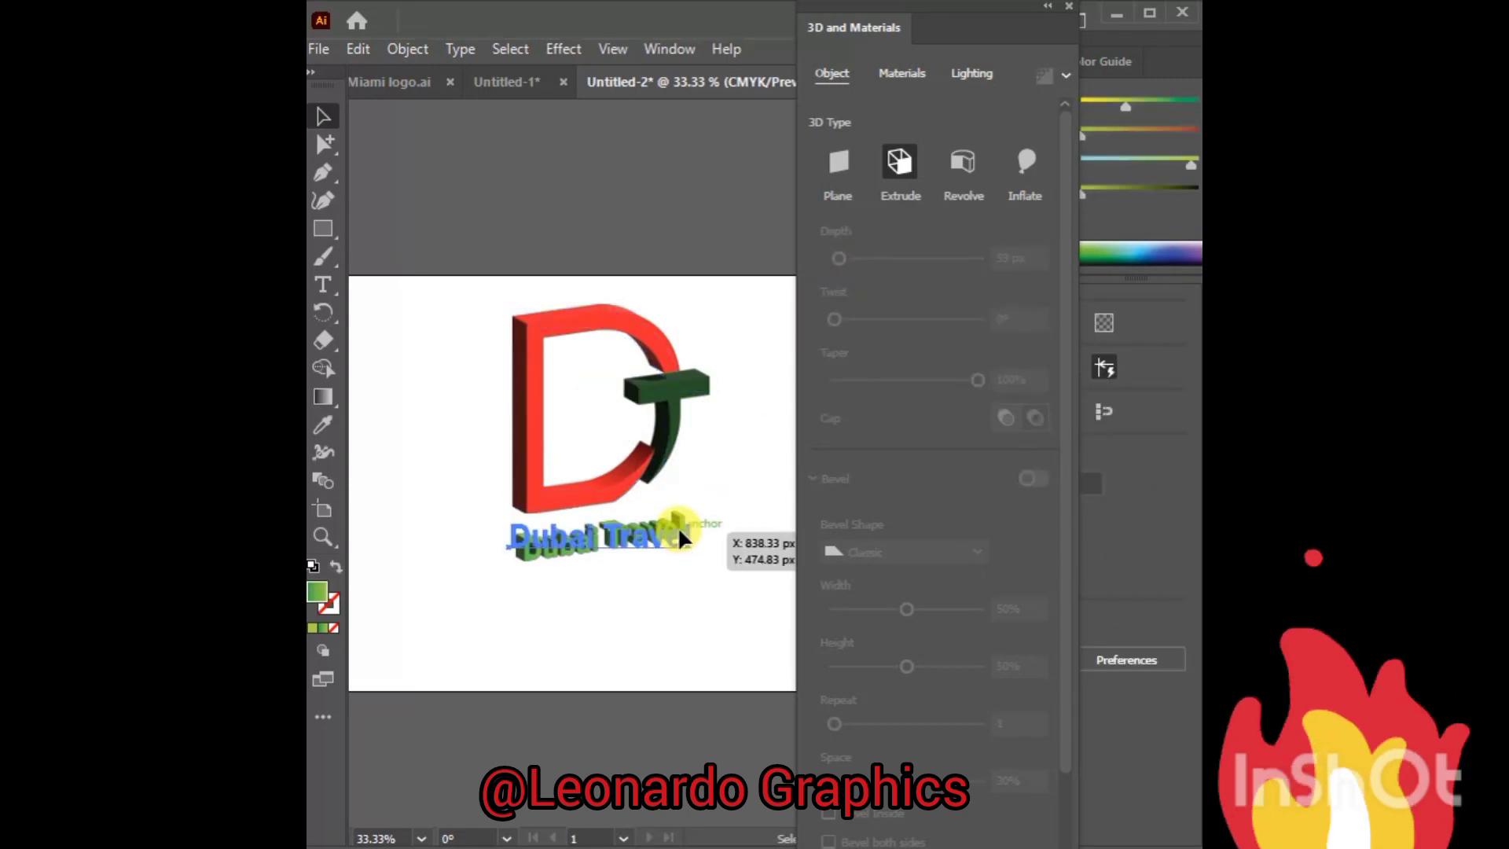
drag(678, 531, 686, 522)
Step: Zoom out to the whole page and scale the logo and text together
click(732, 602)
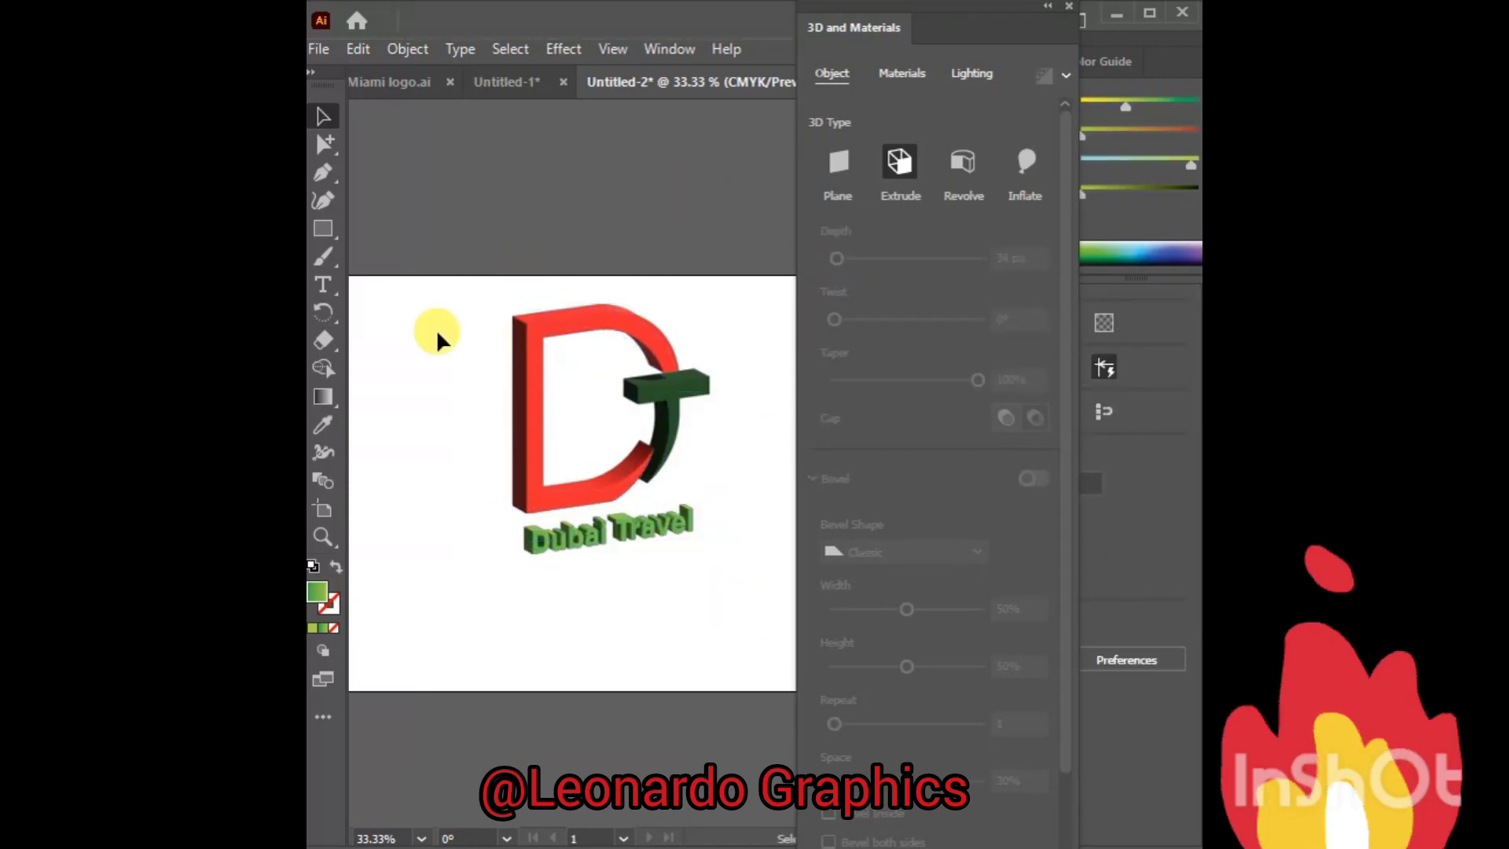
click(570, 476)
key(ctrl+minus)
key(ctrl+minus)
click(377, 269)
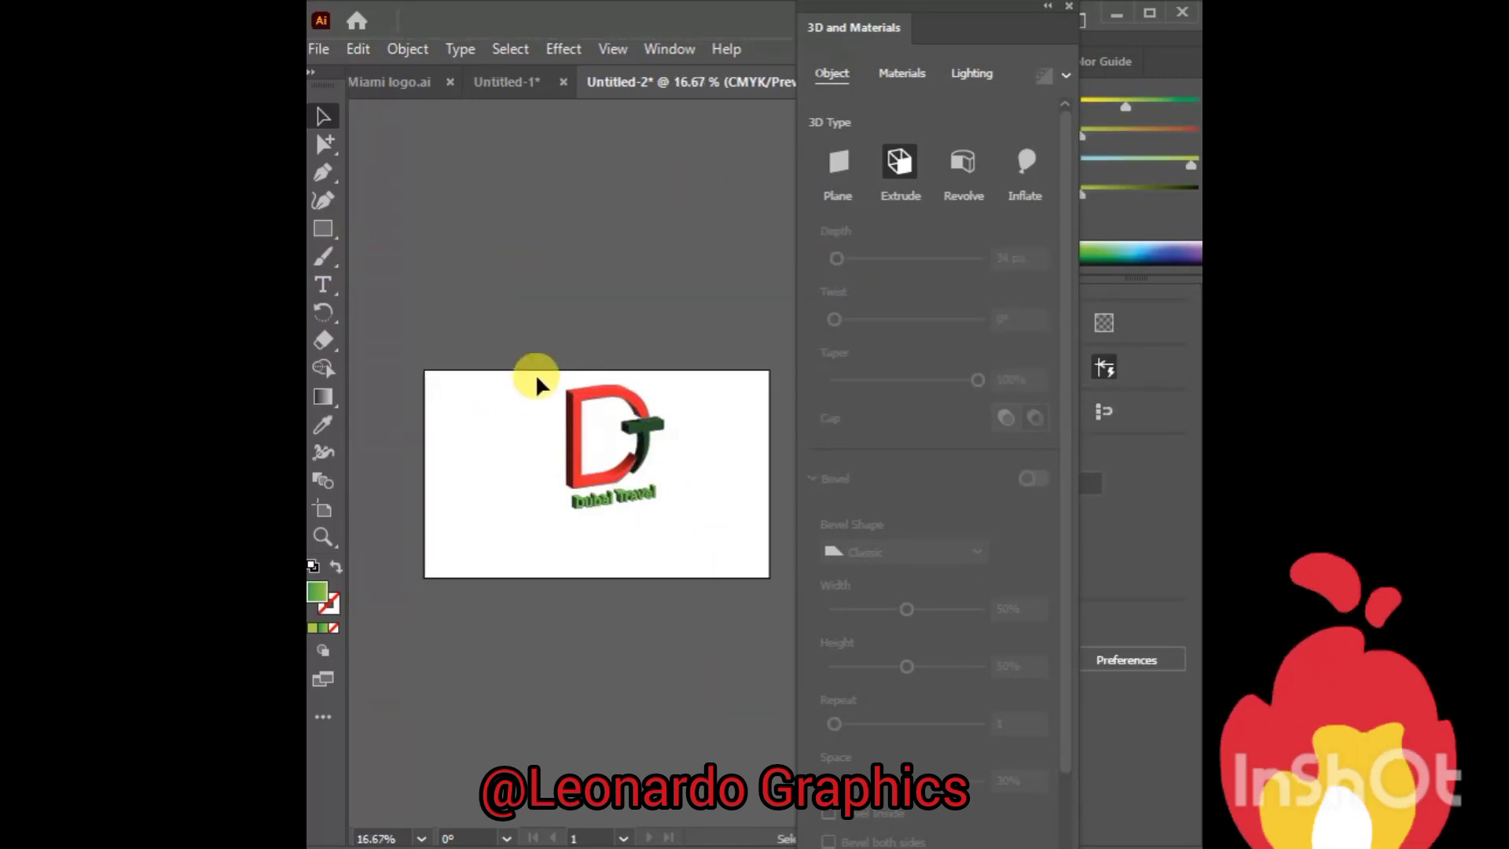
mouse_move(537, 379)
mouse_down()
mouse_move(690, 549)
mouse_move(621, 470)
mouse_up()
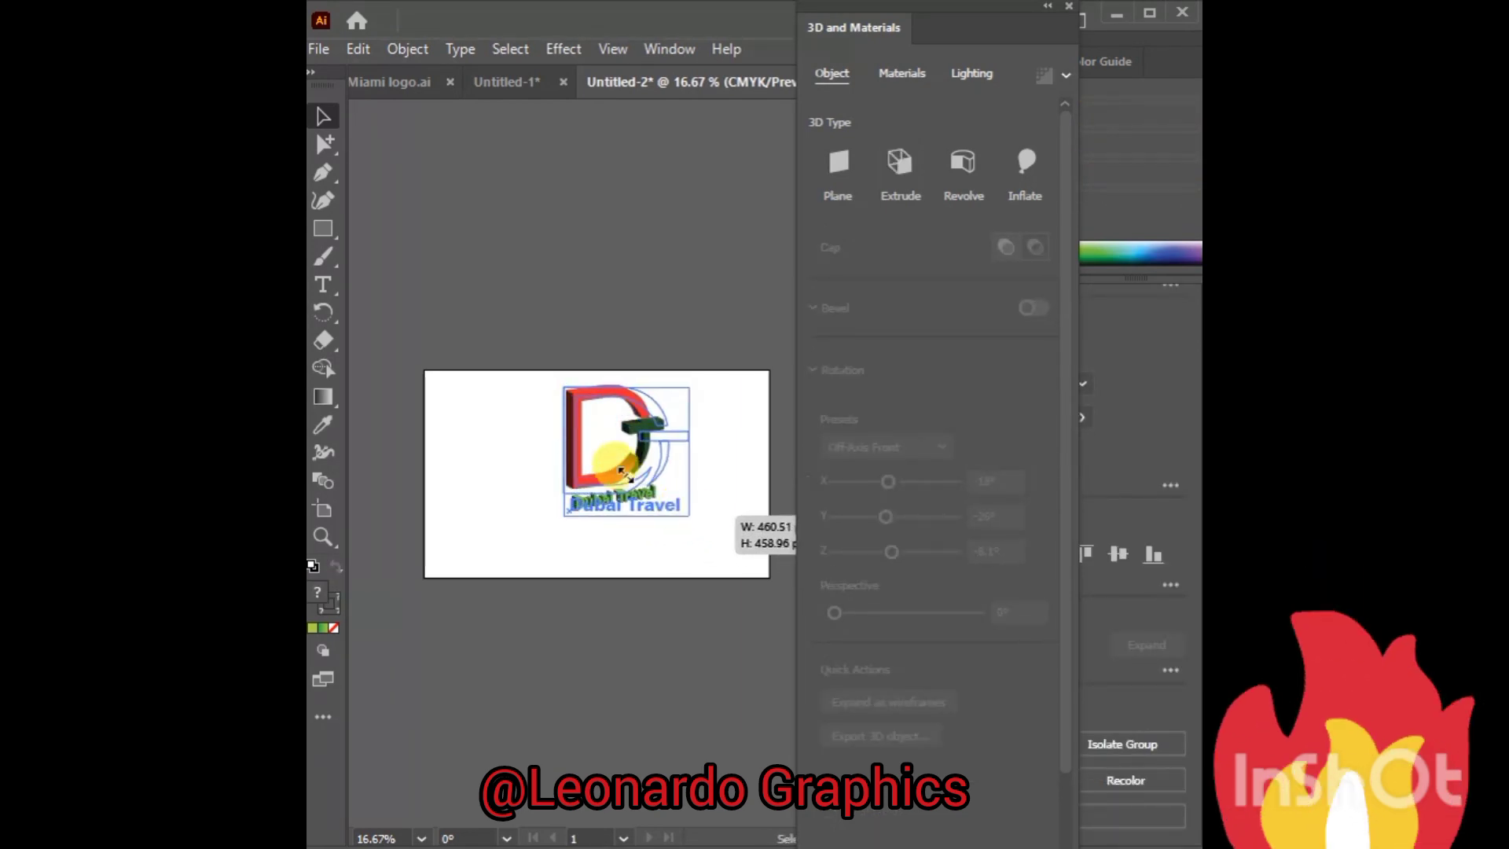
right_click(323, 228)
Step: Draw a tall strip along the artboard's left edge and an extruded 3D ellipse over it
click(402, 228)
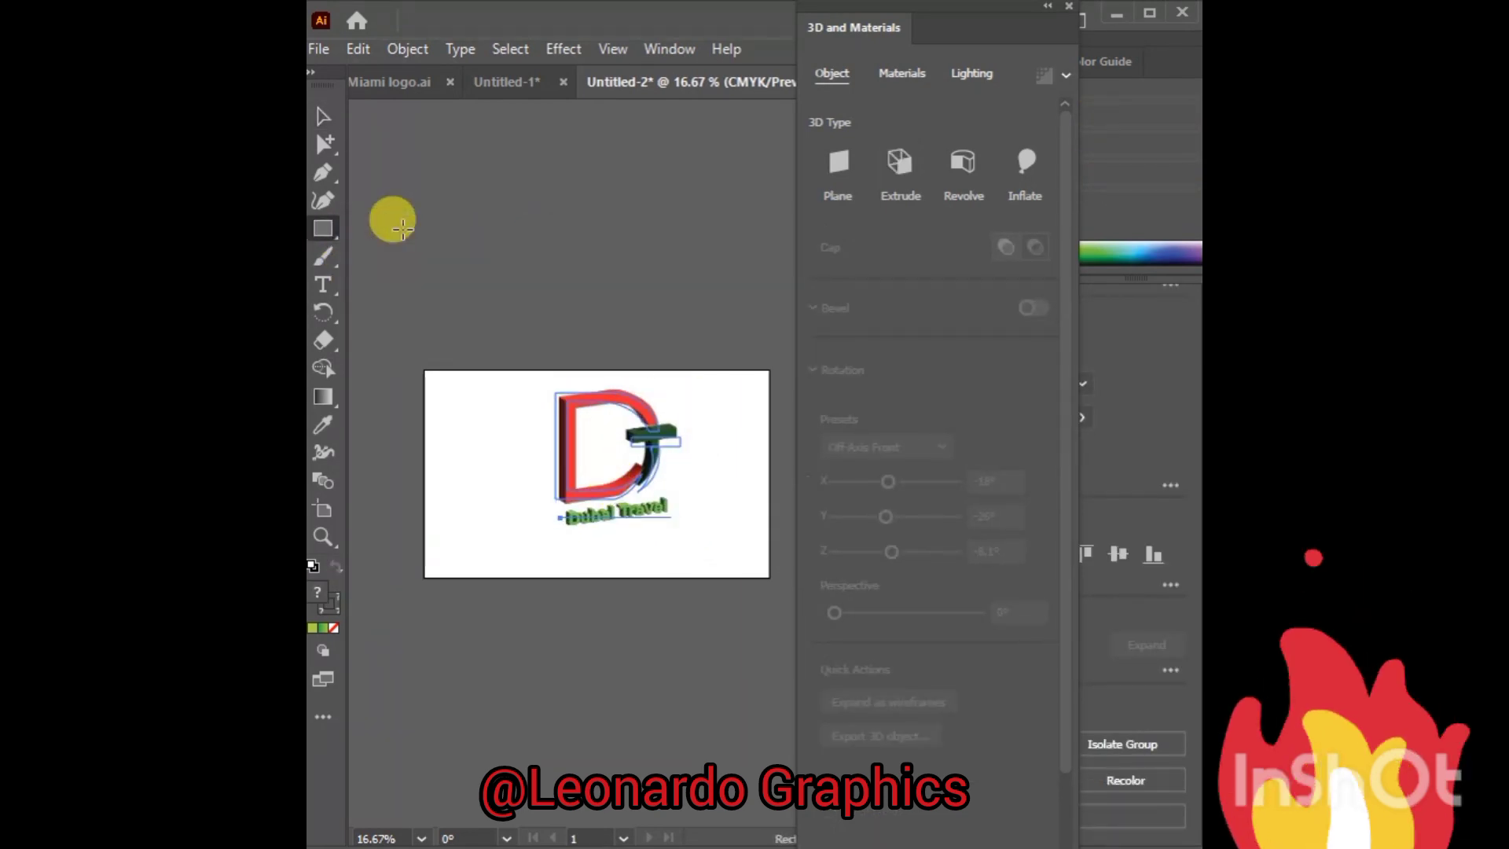
drag(426, 369, 474, 577)
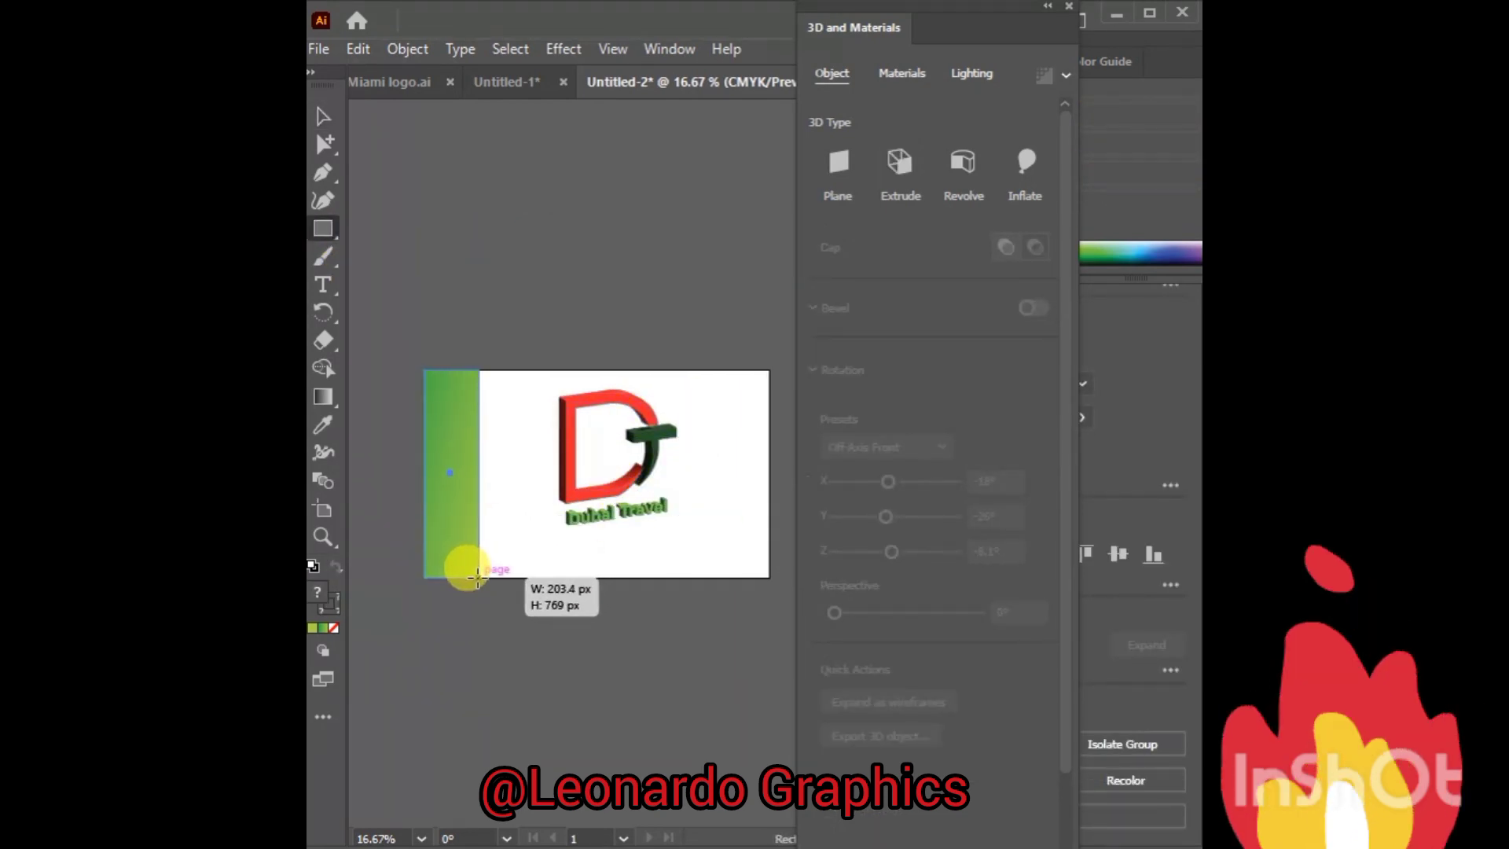
right_click(323, 228)
click(428, 256)
drag(448, 446, 501, 523)
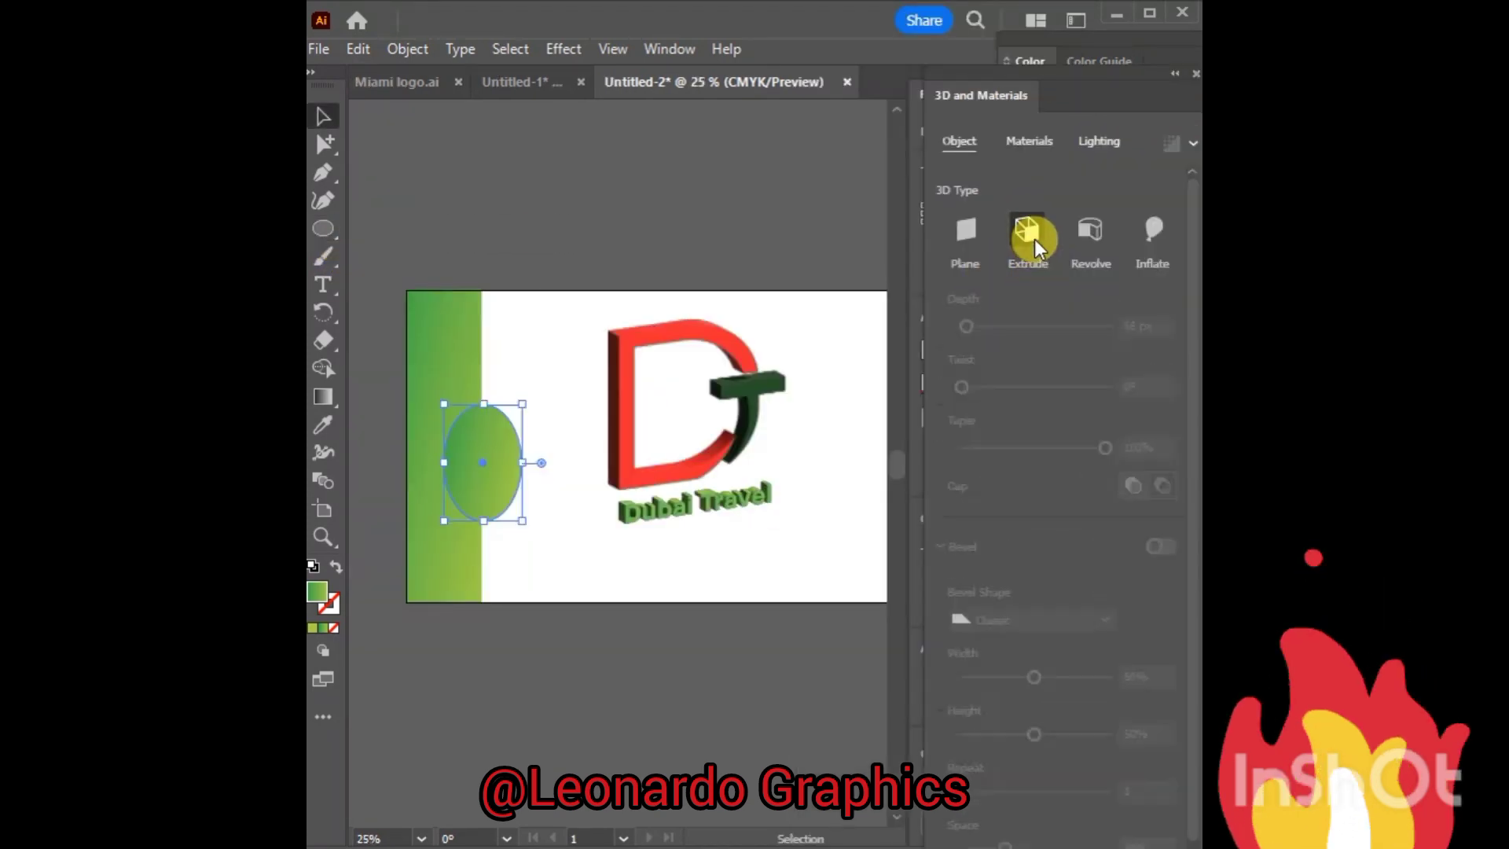
click(1027, 230)
Step: Draw a smaller ellipse inside the extruded ellipse badge
right_click(323, 228)
click(401, 252)
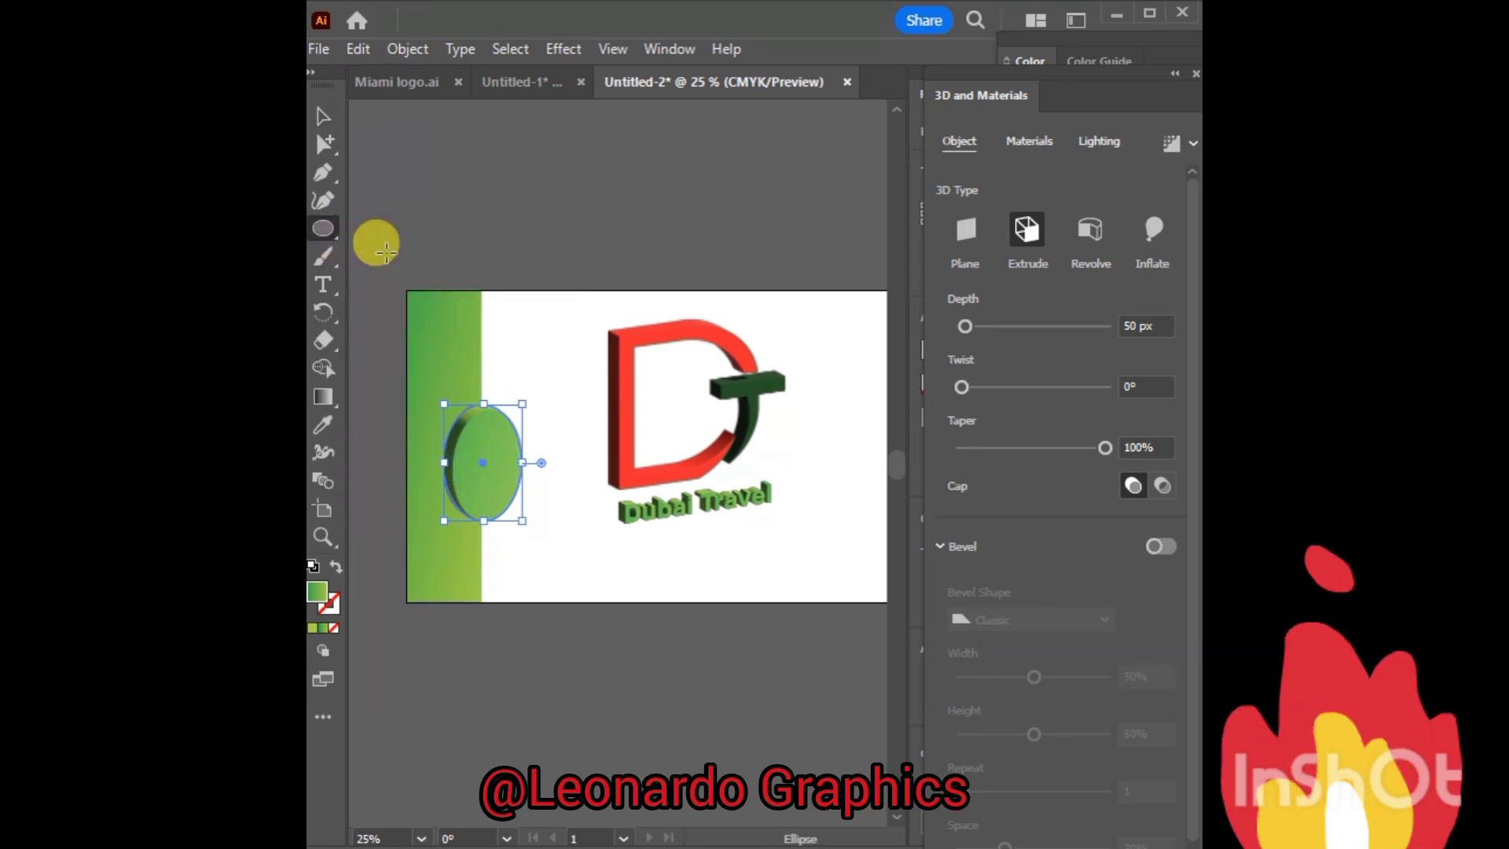
drag(449, 399, 499, 495)
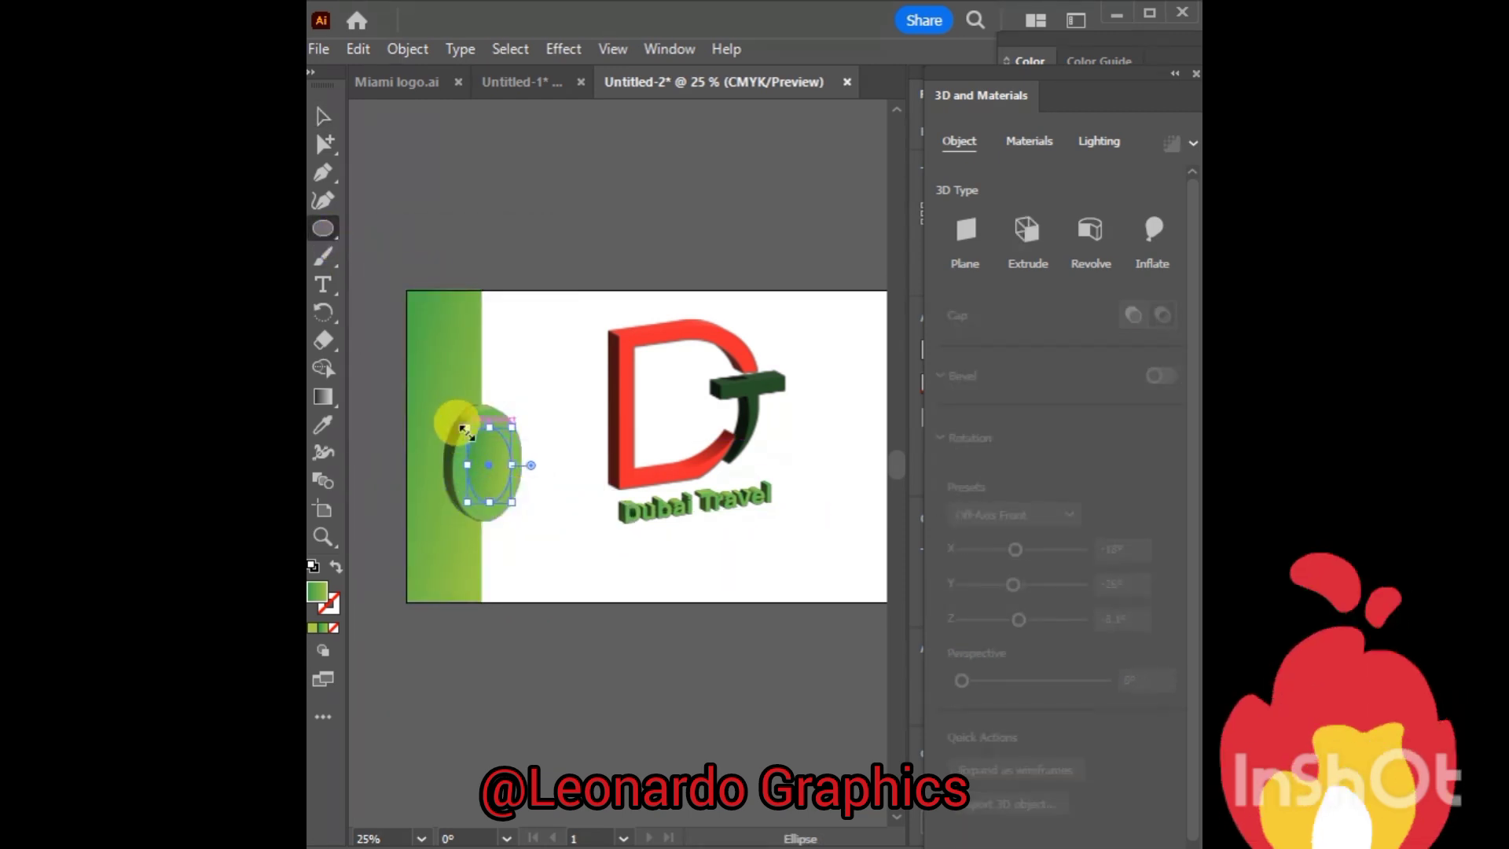
drag(456, 417, 517, 511)
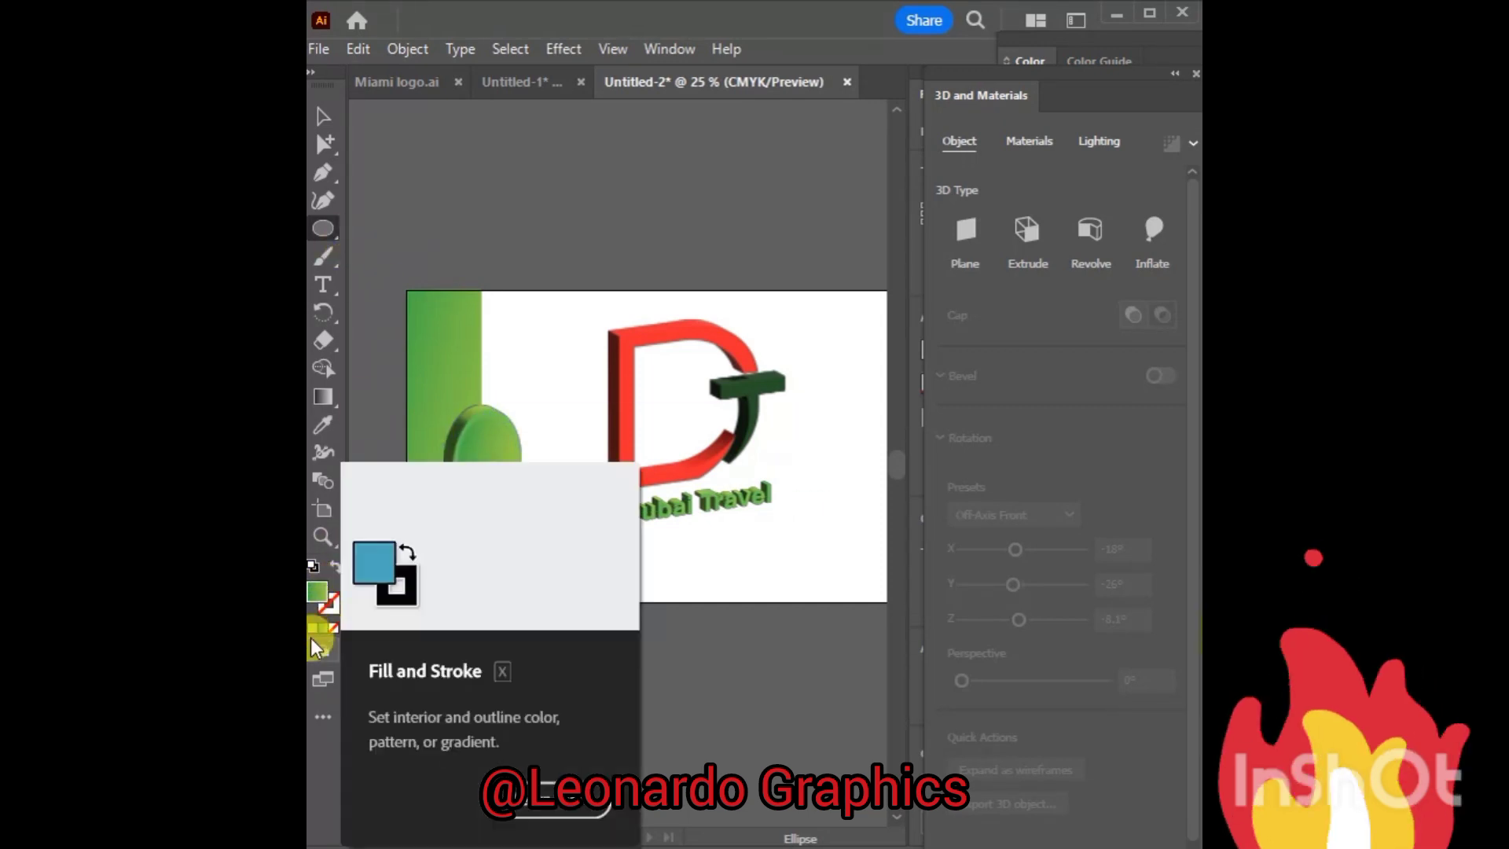
Step: Give the inner ellipse a solid near-white fill, entering F9F9F7 and settling on F7F7F5
key(comma)
click(1034, 261)
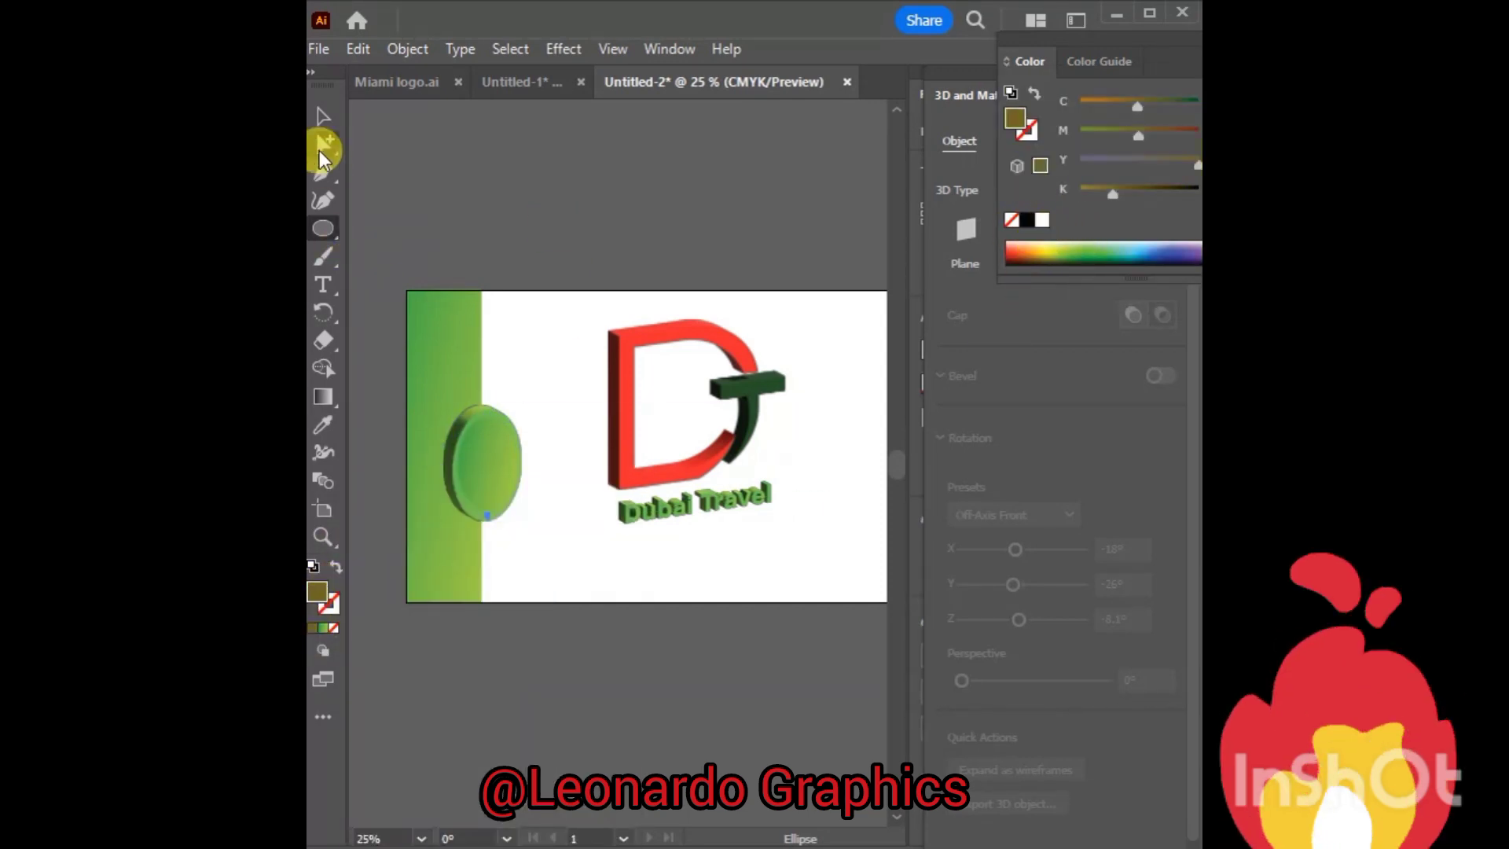
click(323, 116)
double_click(317, 591)
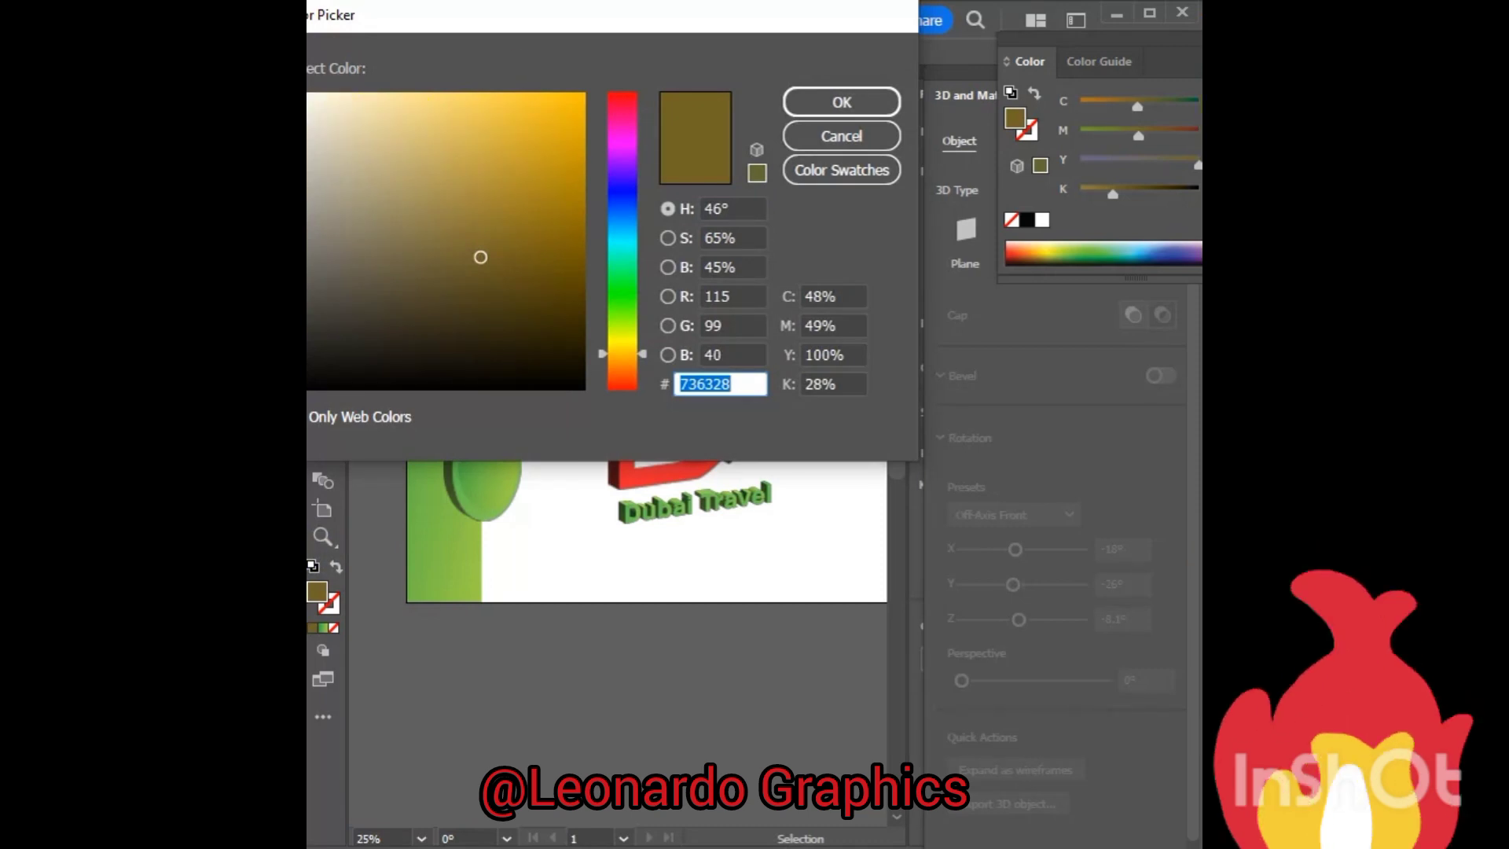
text(F9F9F7)
click(847, 106)
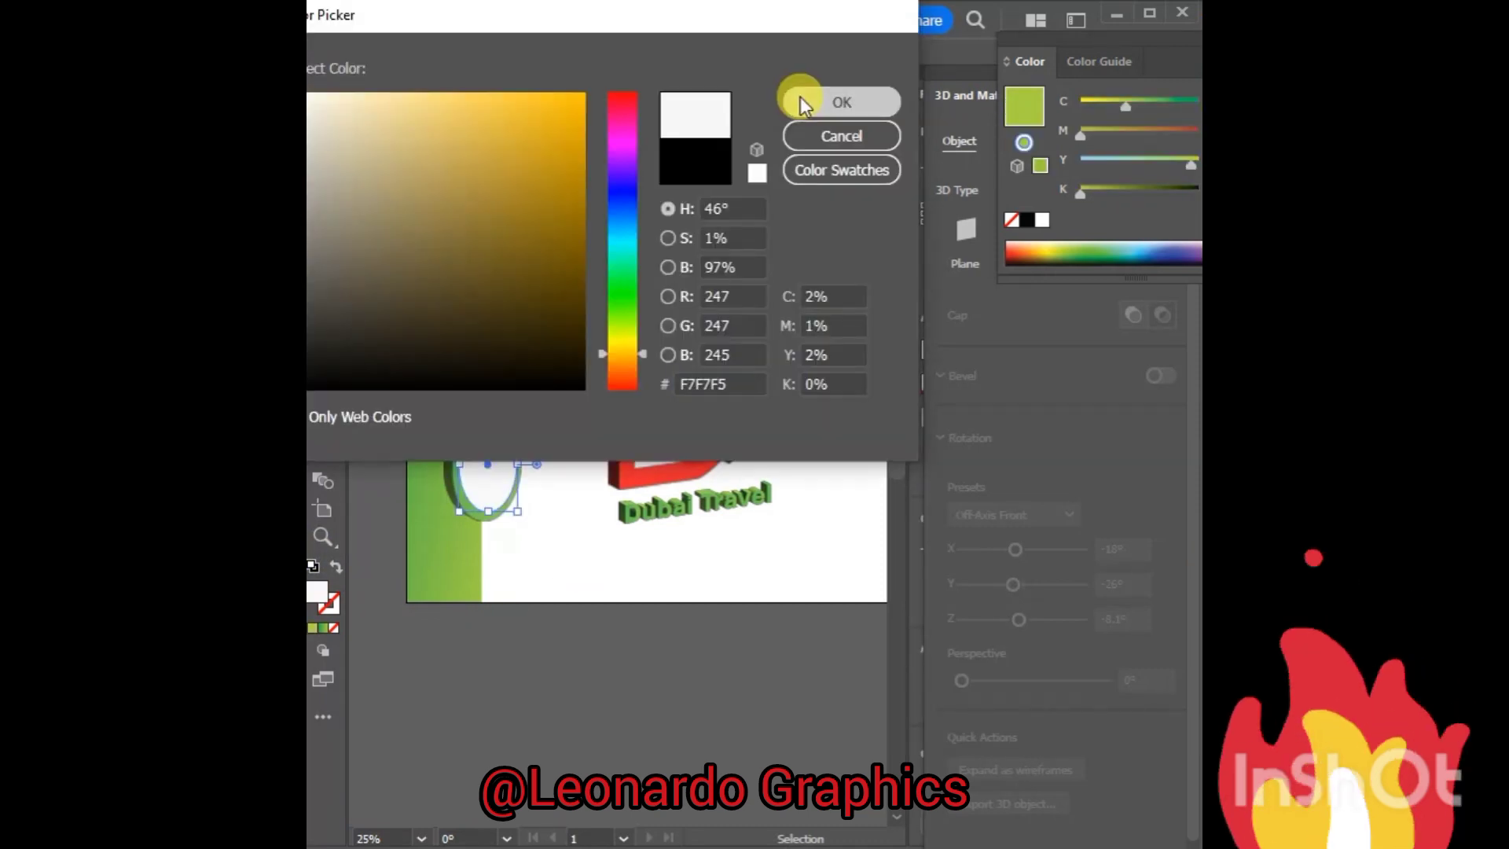
click(837, 102)
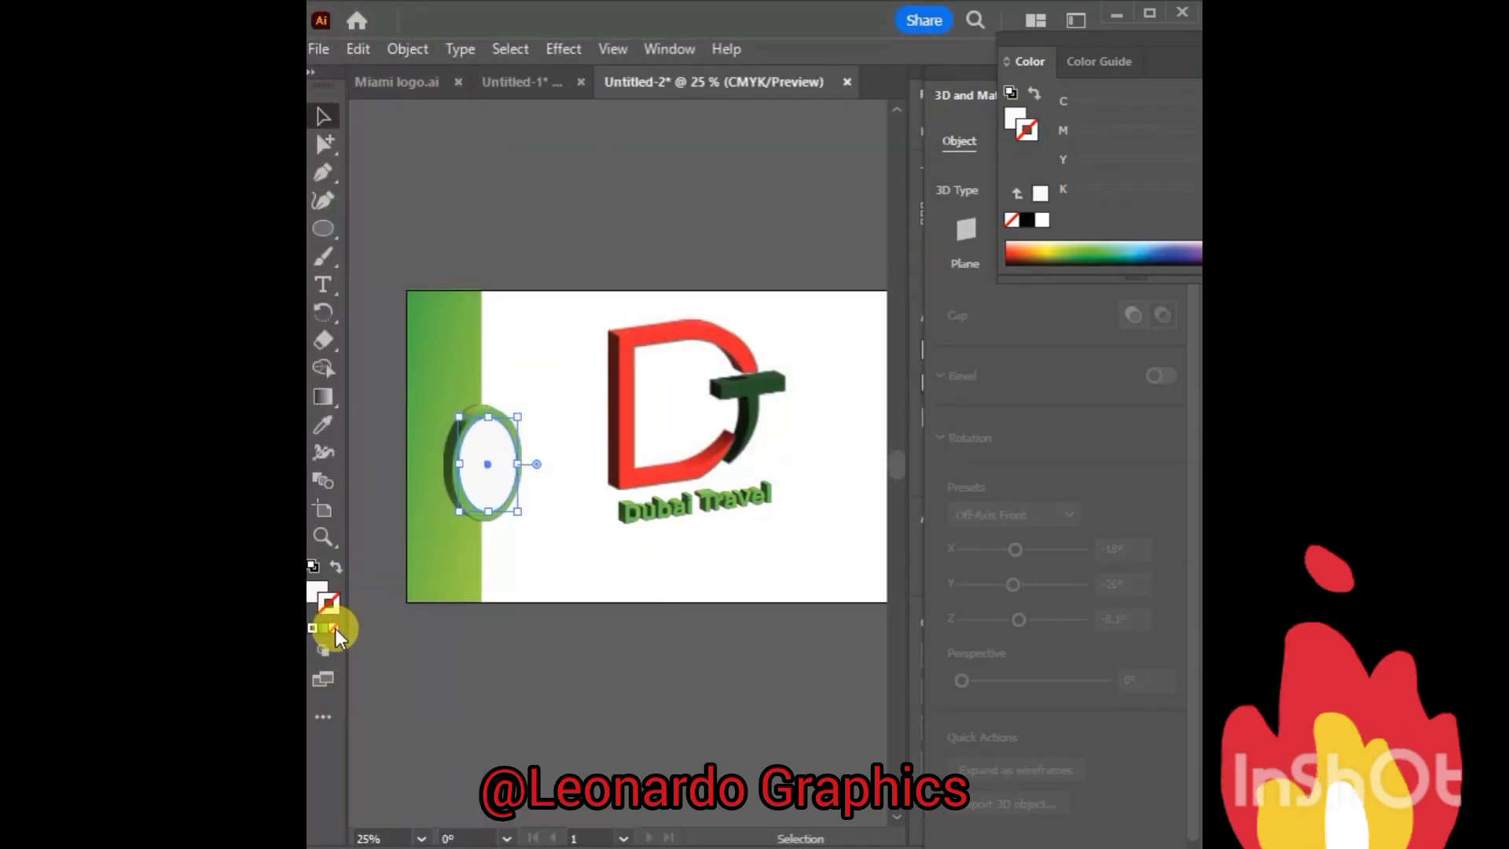
Step: Check the gradient settings, float the colour panel above the canvas, and select the DT logo
click(323, 586)
click(323, 629)
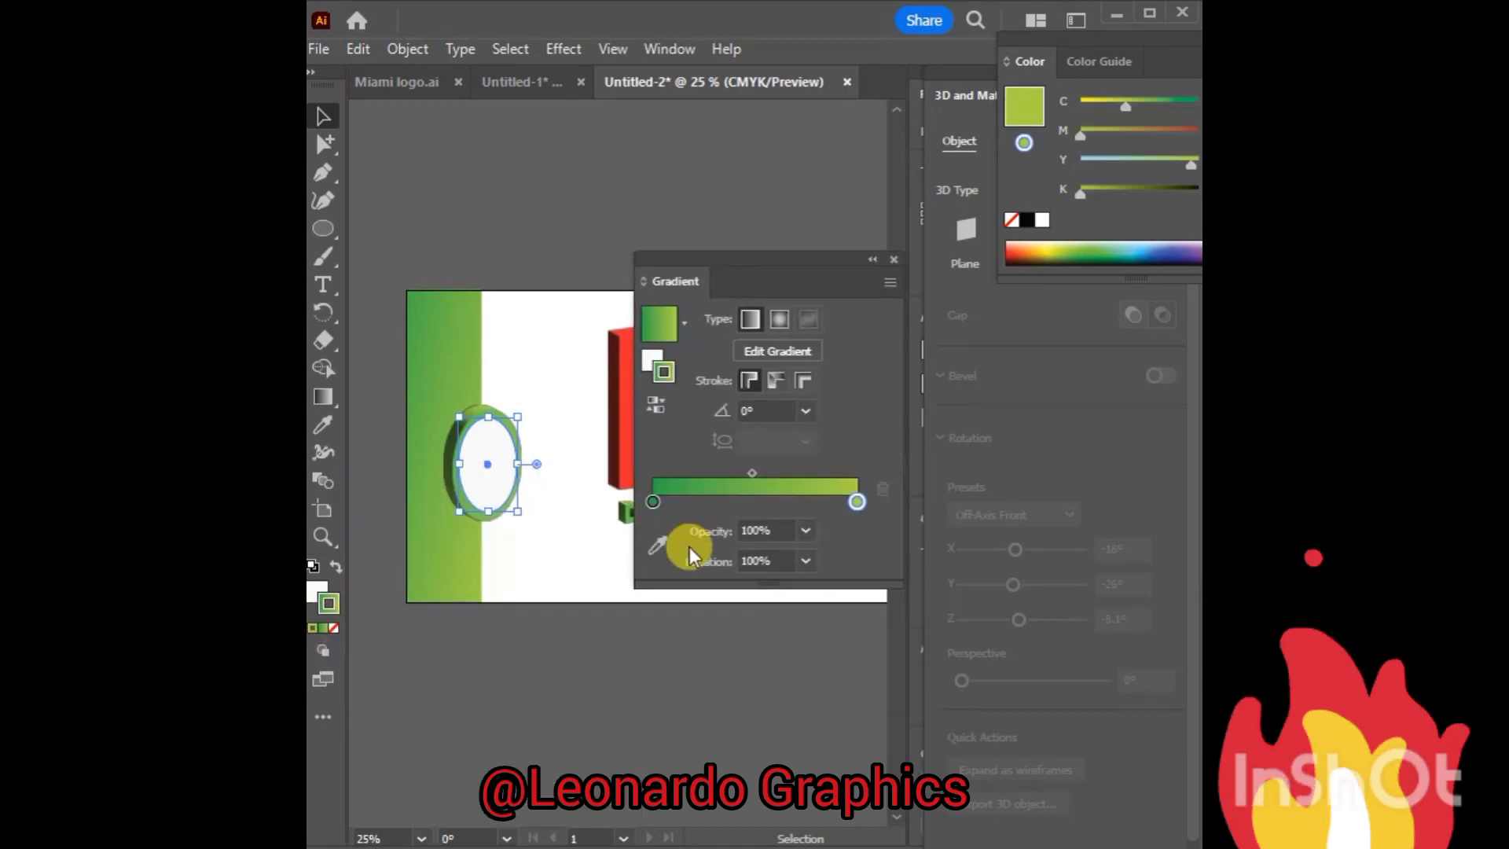
click(874, 262)
drag(1111, 41, 822, 11)
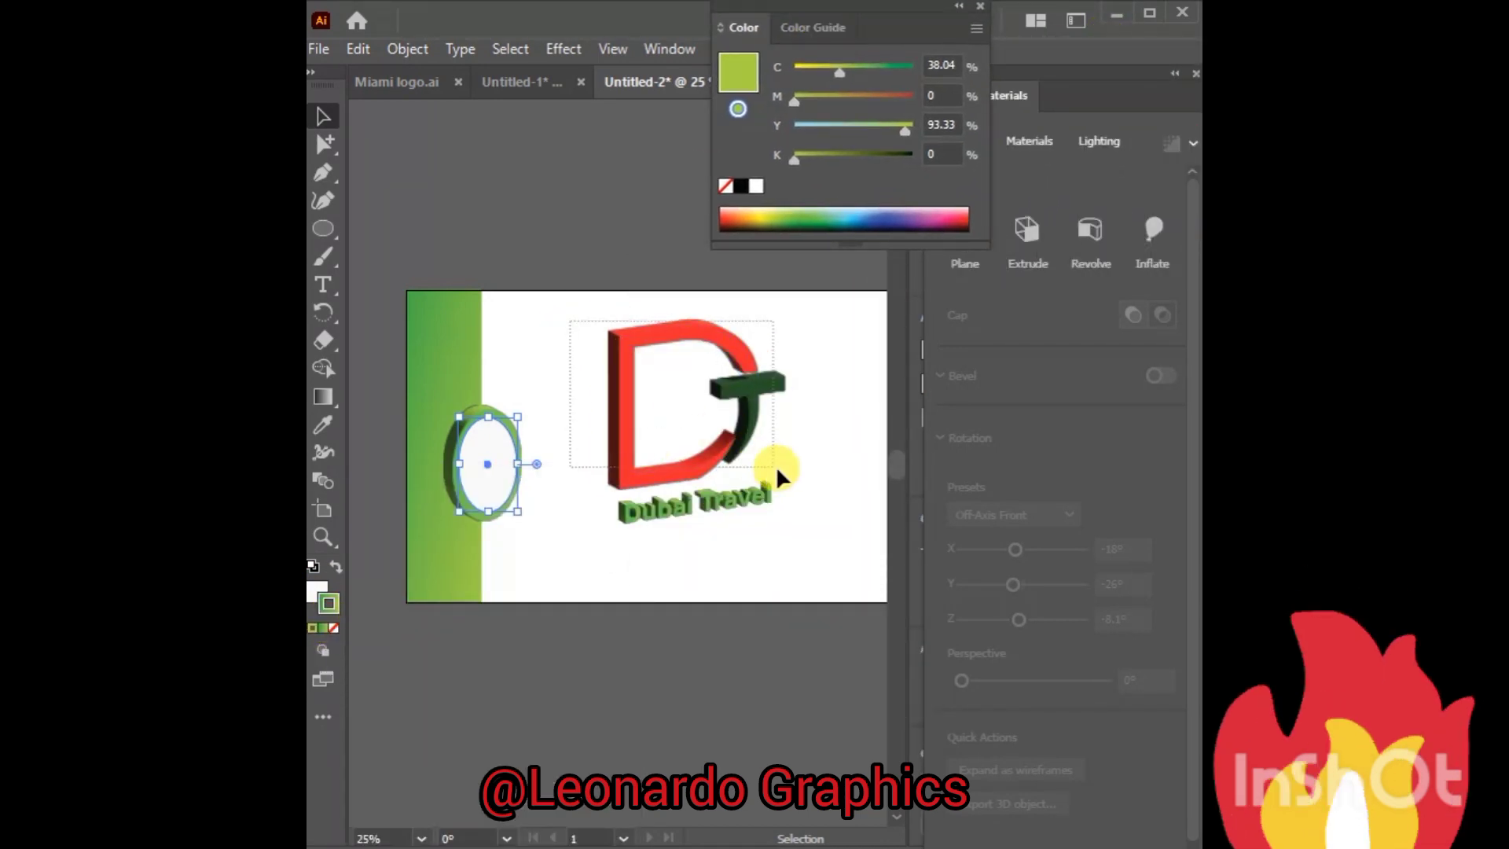
click(778, 471)
click(738, 622)
click(629, 450)
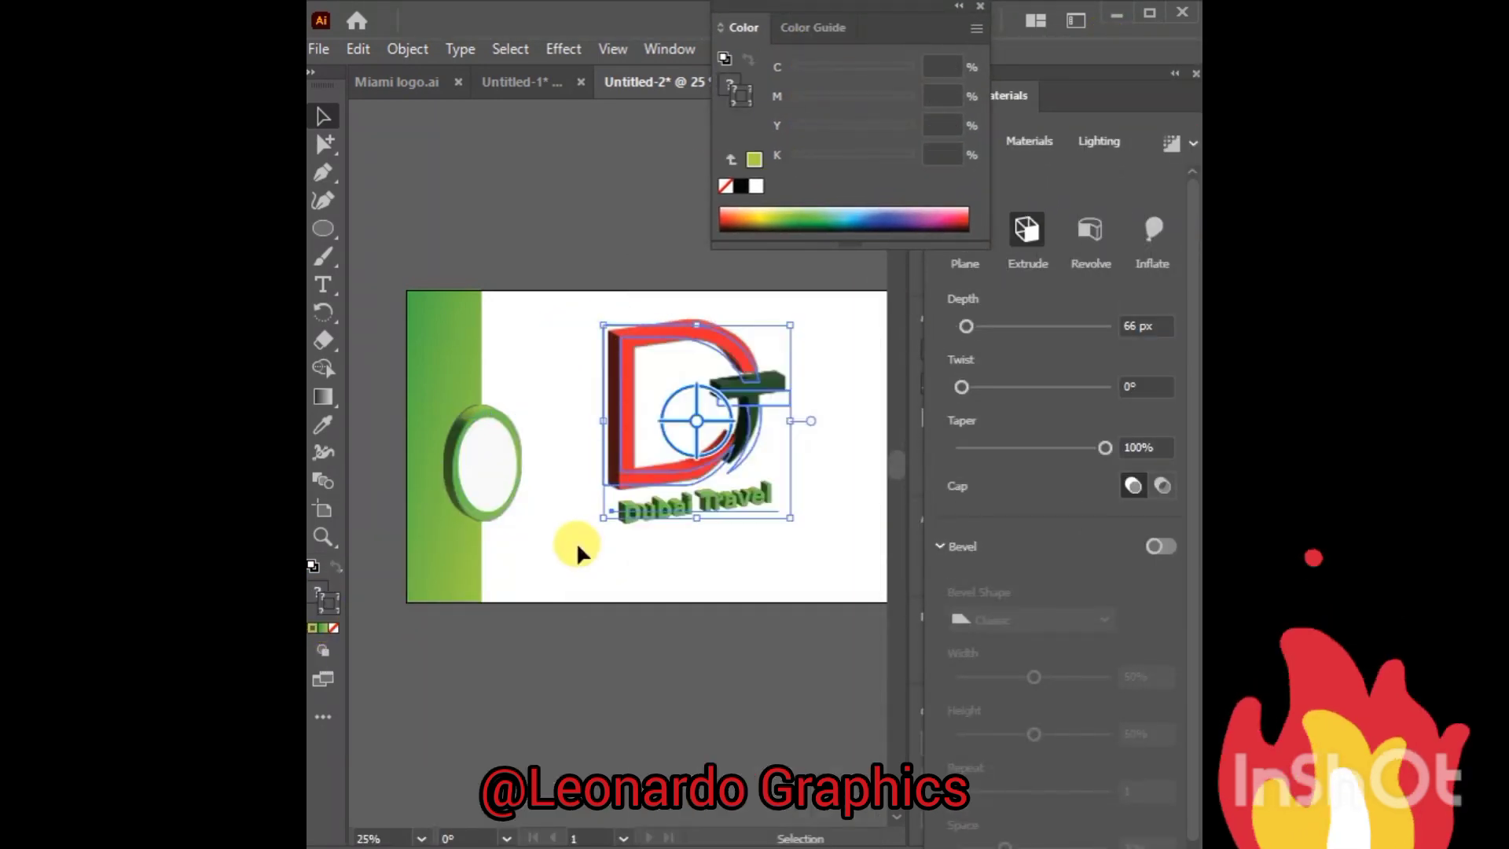
Step: Duplicate the DT logo and move the copy onto the ellipse badge
right_click(627, 485)
click(704, 630)
click(626, 454)
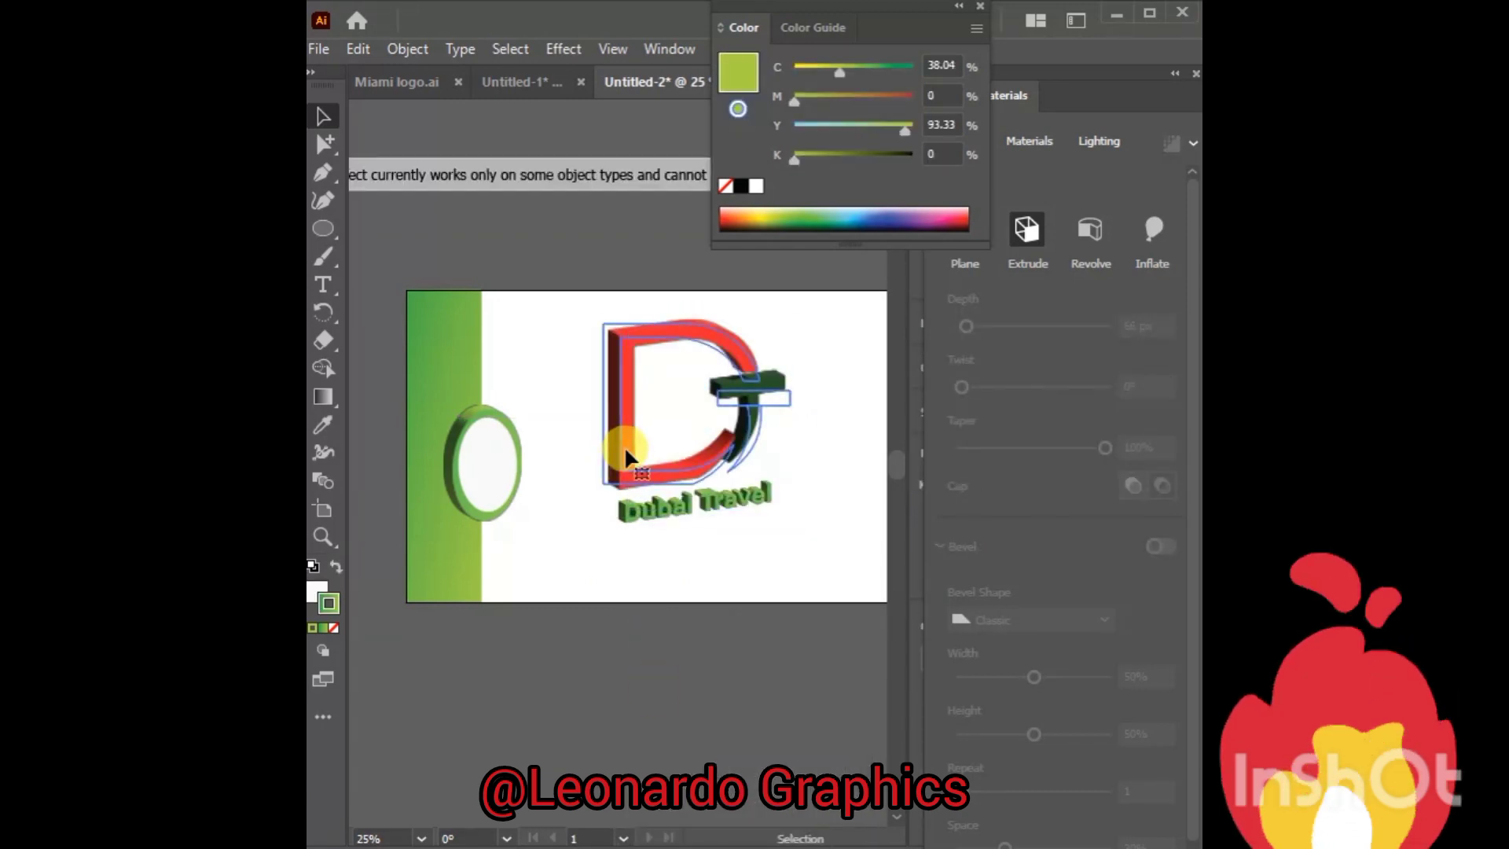
drag(624, 445, 467, 298)
click(602, 343)
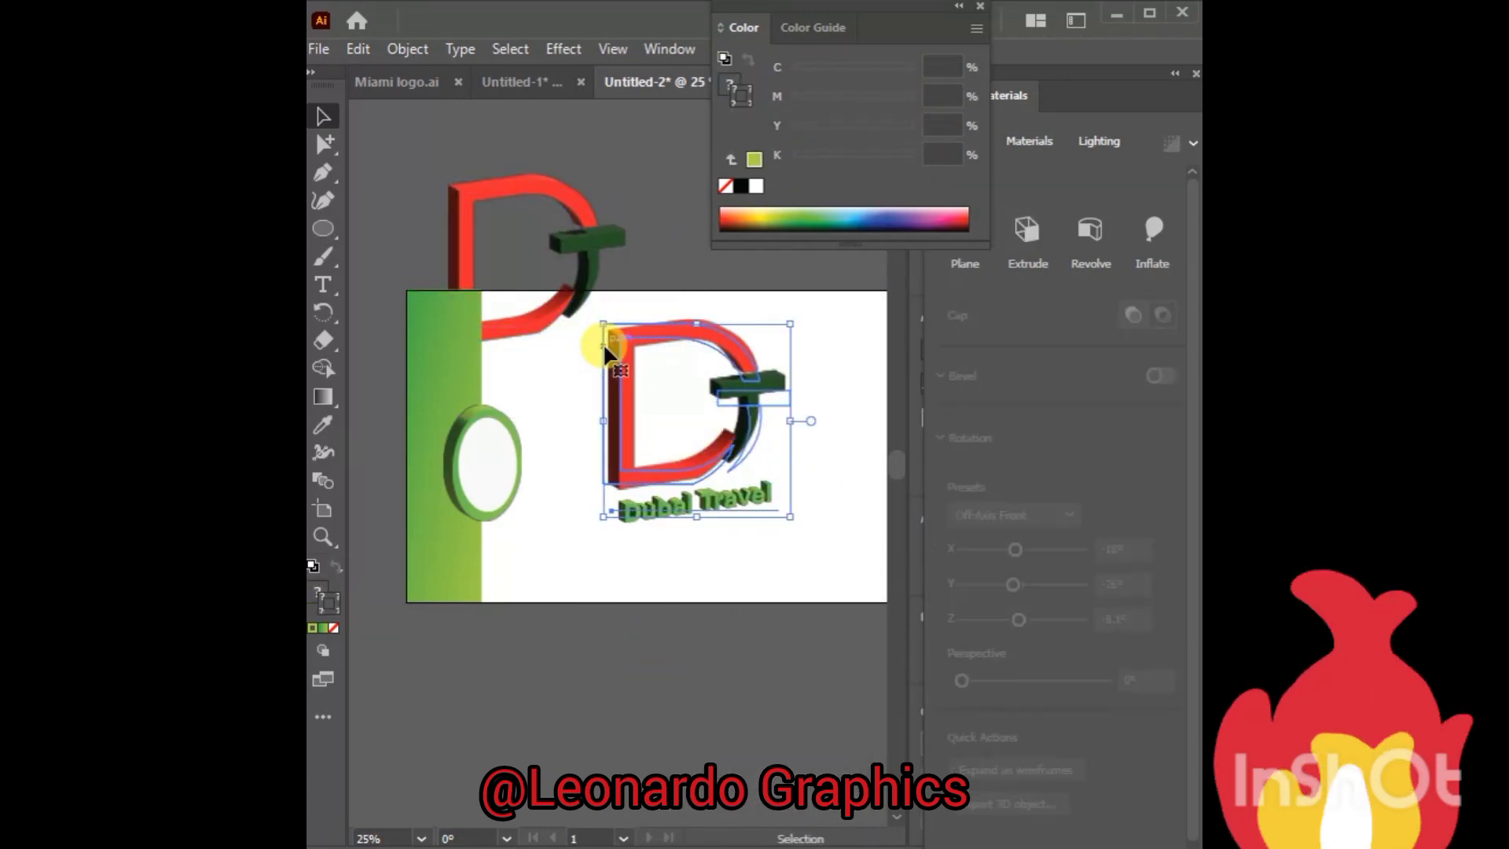
mouse_move(602, 343)
mouse_down()
mouse_move(557, 393)
mouse_move(422, 412)
mouse_up()
Step: Bring the logo copy to front, then shrink and centre it inside the white ring
right_click(566, 449)
mouse_move(630, 727)
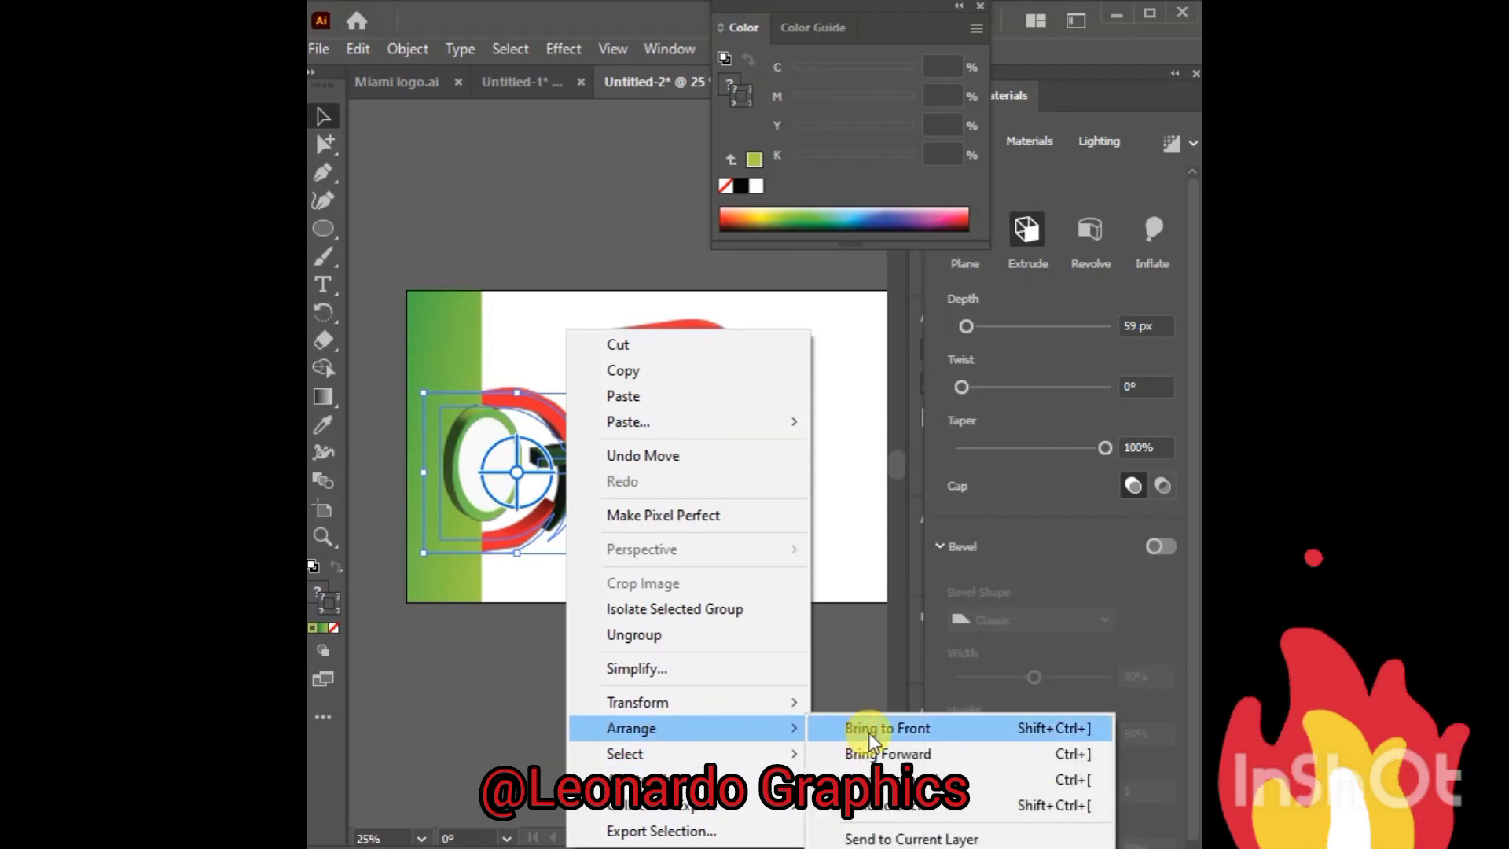
click(869, 728)
drag(606, 543, 540, 509)
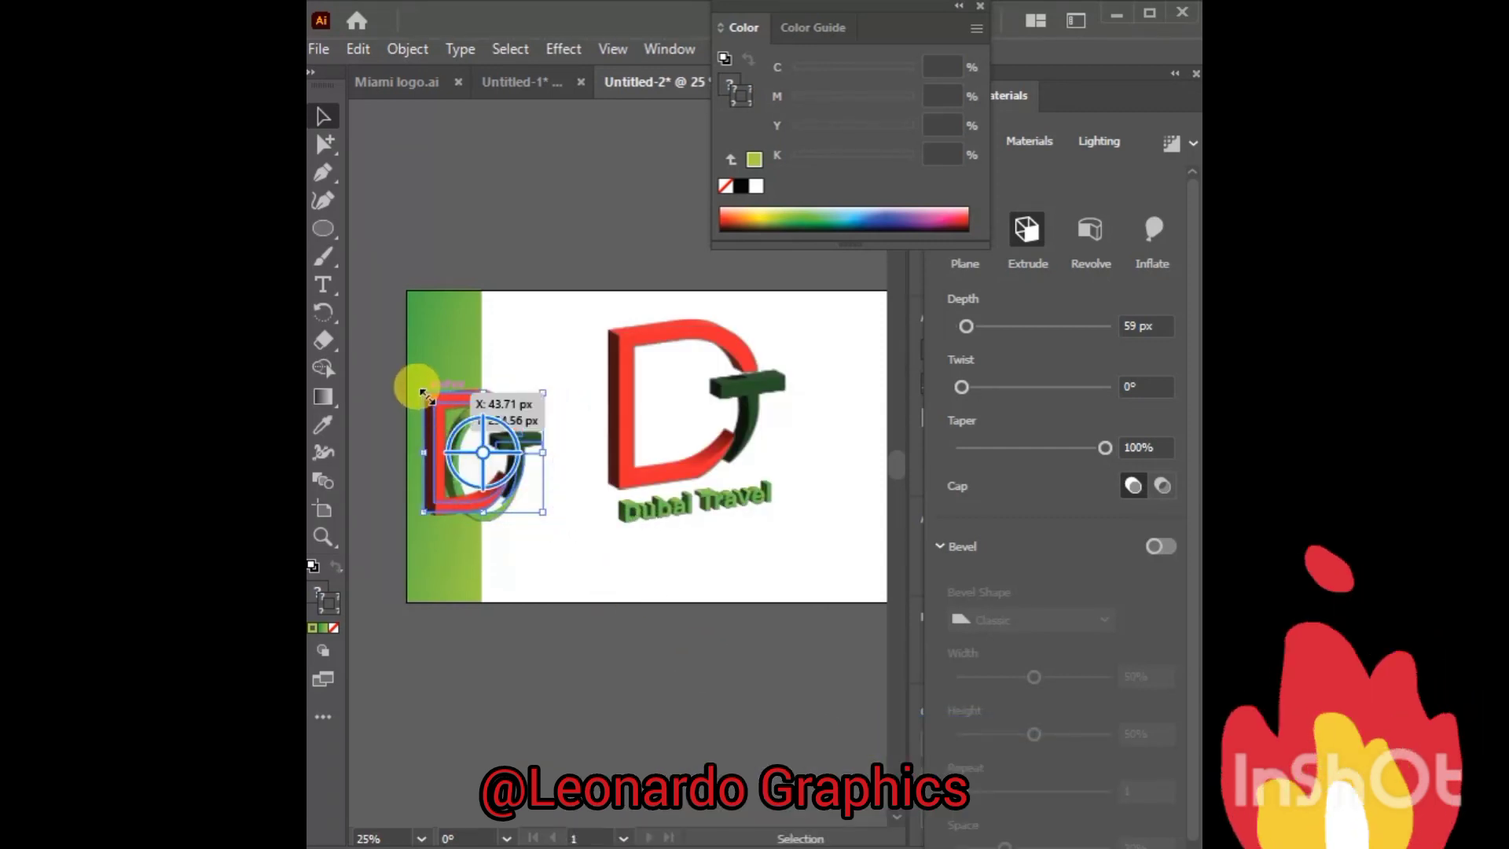
drag(425, 395, 455, 414)
drag(437, 507, 469, 500)
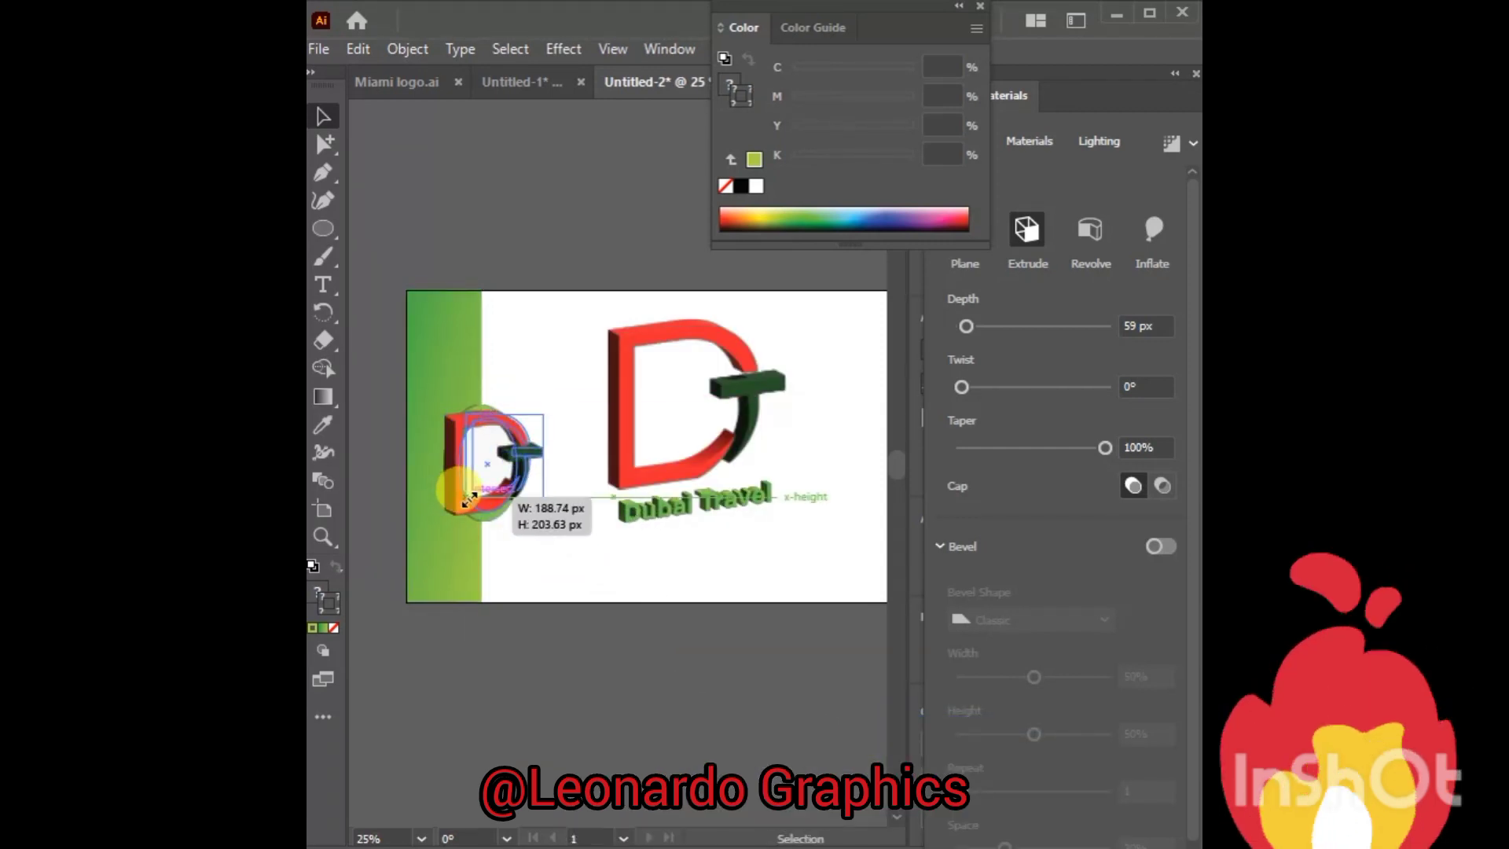
drag(542, 415, 533, 426)
mouse_move(527, 497)
mouse_down()
mouse_move(500, 497)
mouse_move(455, 425)
mouse_move(469, 432)
mouse_up()
click(434, 248)
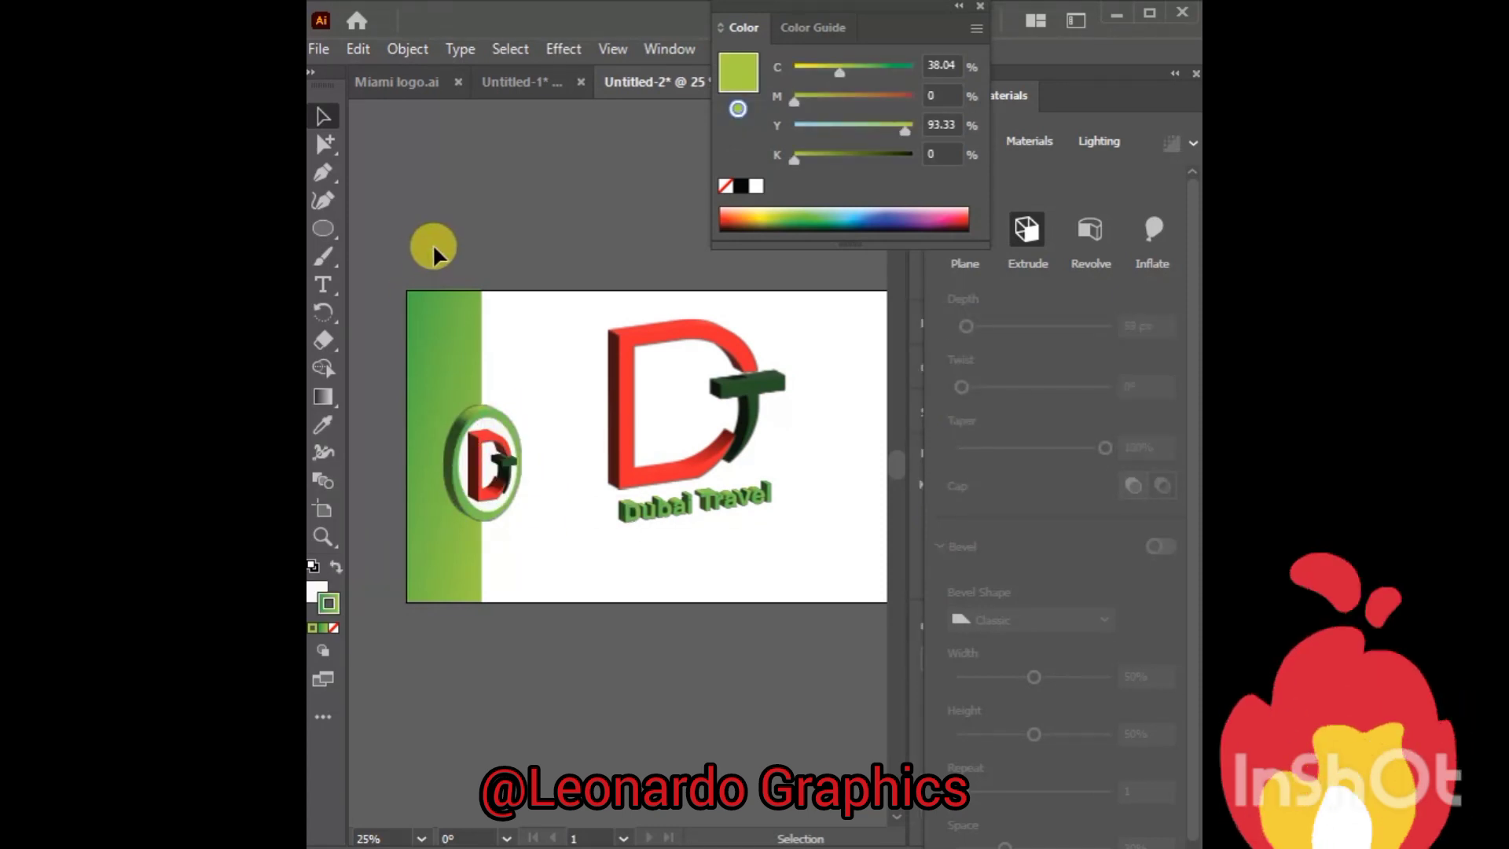
Step: Fill the left strip with solid bright red F72F2F and close the floating colour panel
click(764, 517)
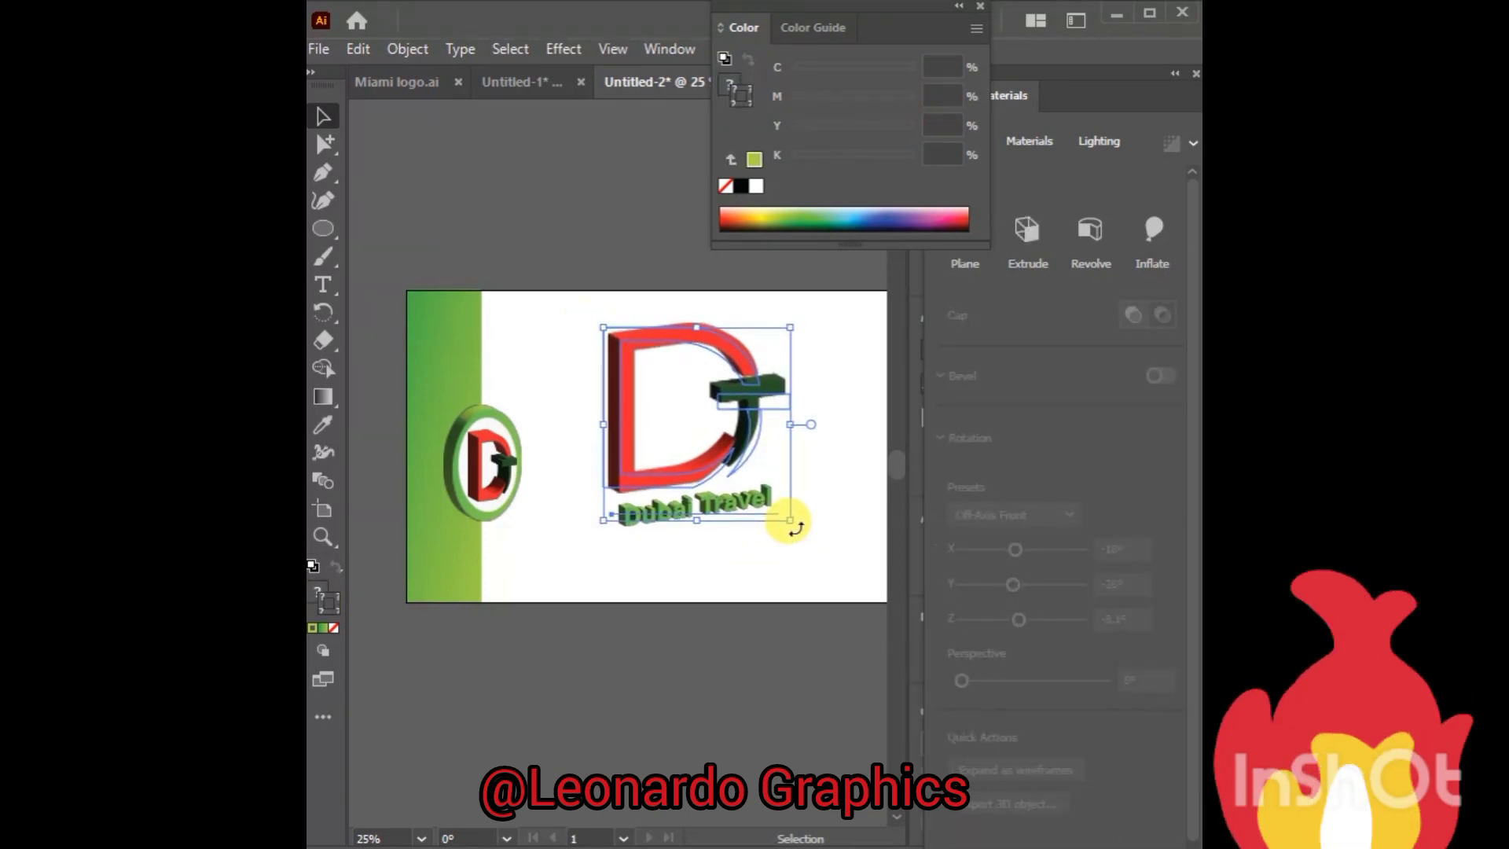
click(456, 560)
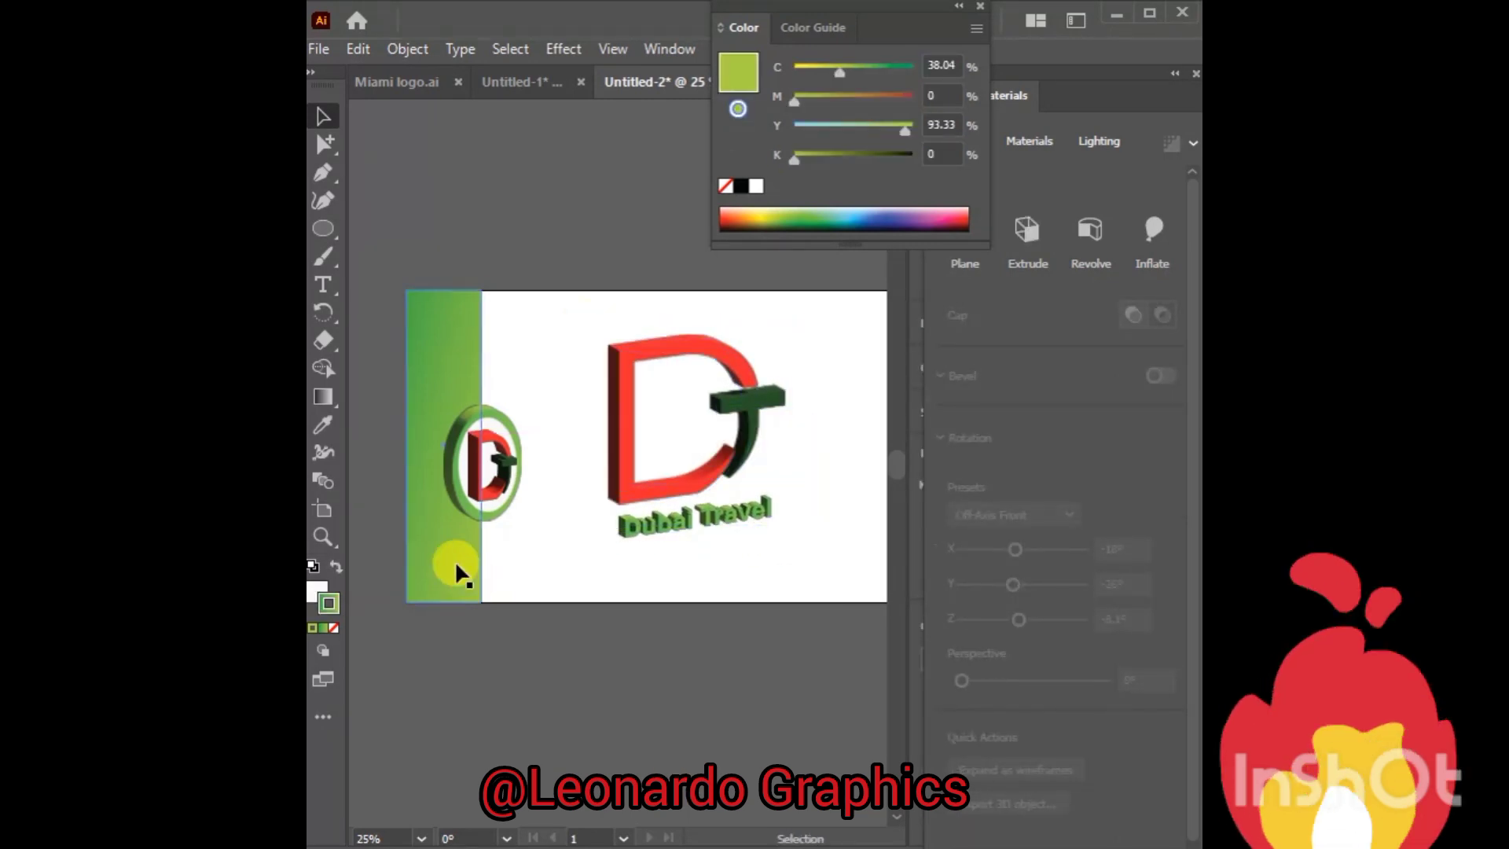
double_click(317, 591)
click(627, 102)
click(391, 116)
drag(391, 115, 567, 226)
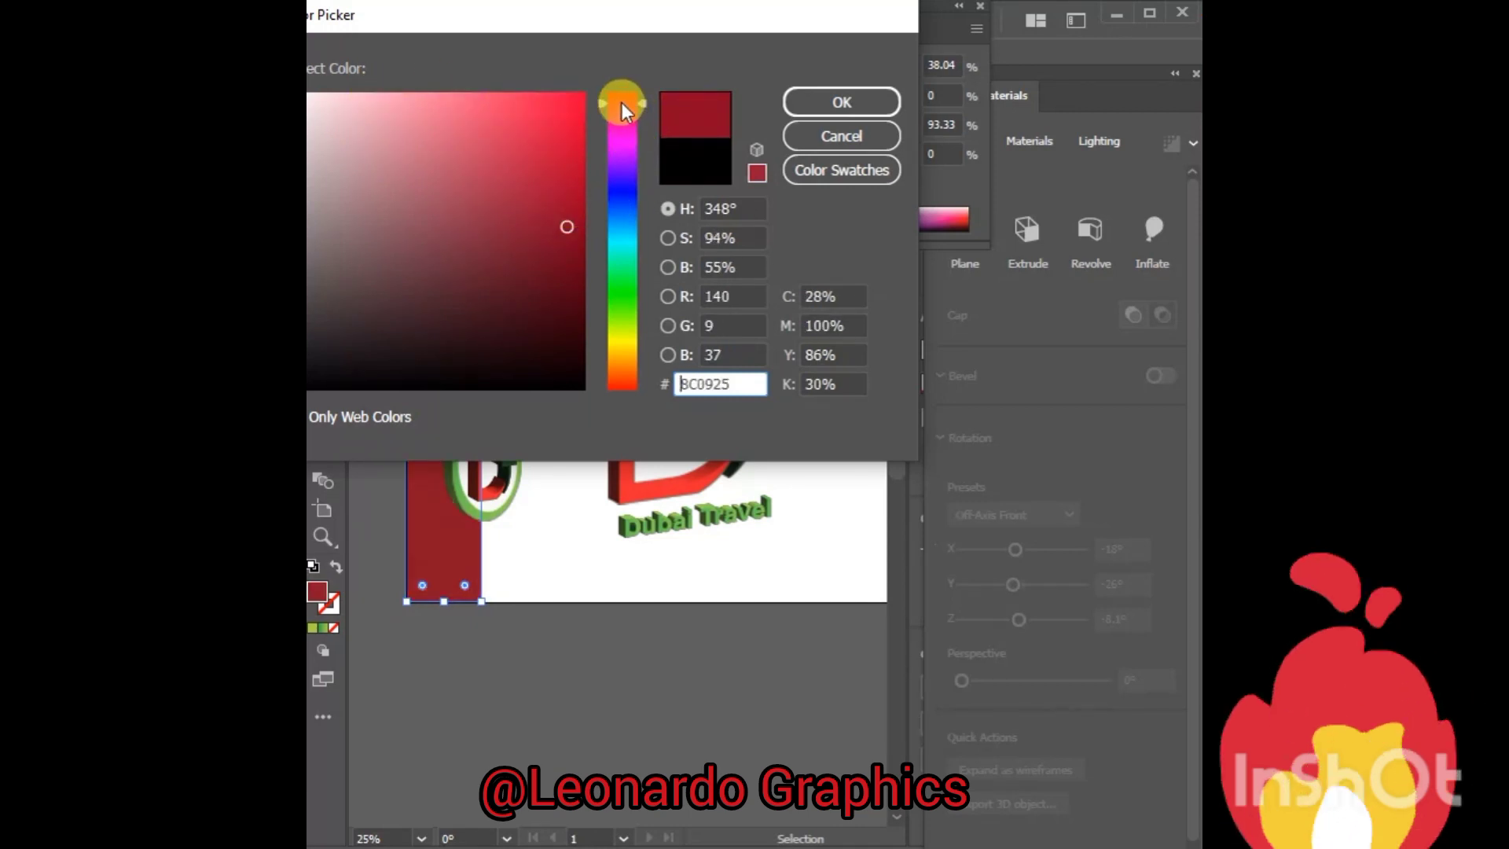
click(569, 99)
drag(639, 105, 643, 79)
drag(531, 97, 522, 97)
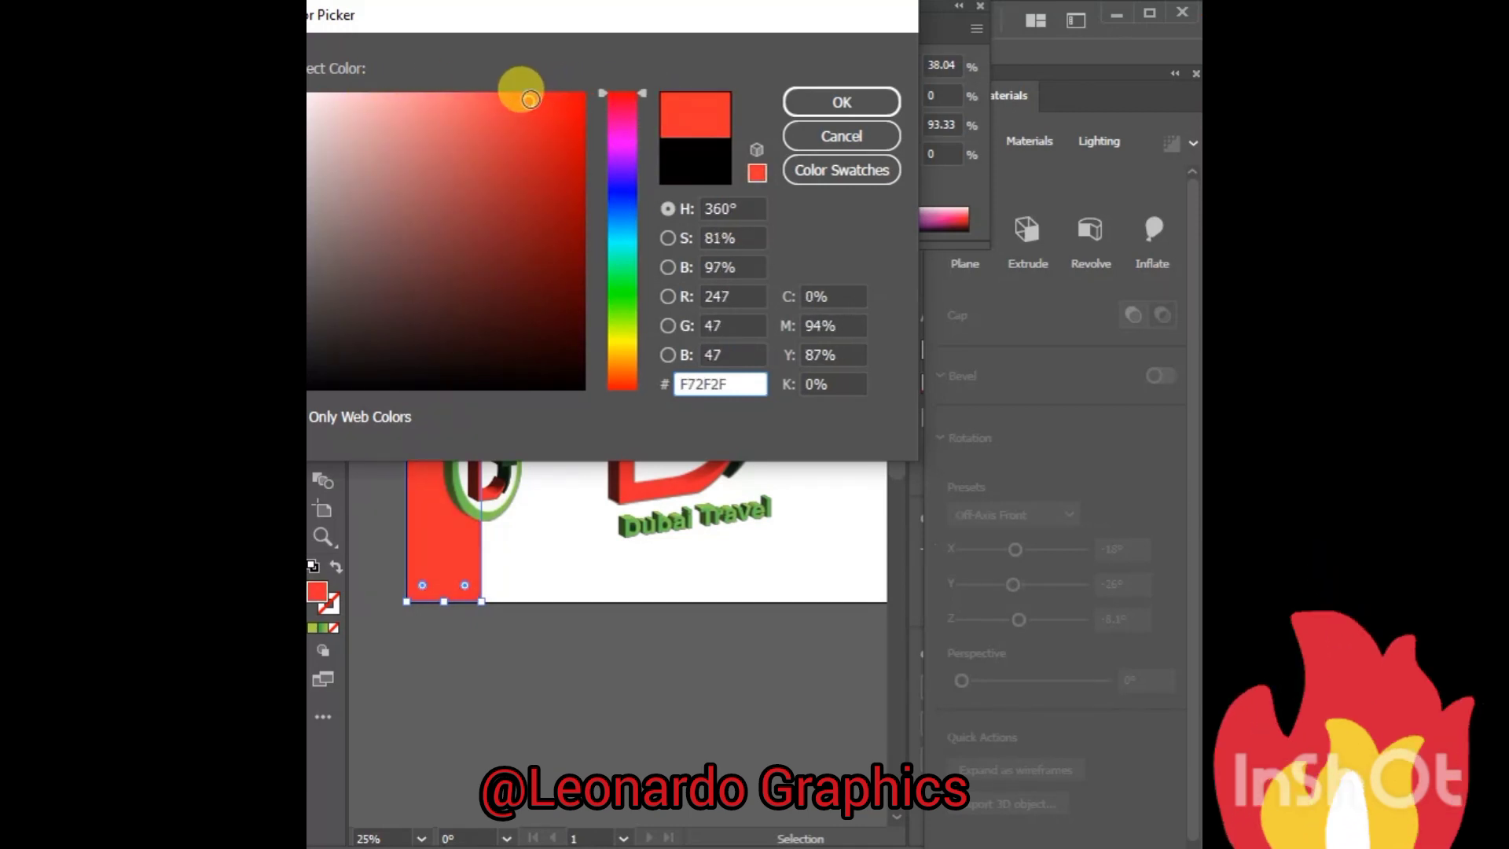
click(841, 102)
click(702, 756)
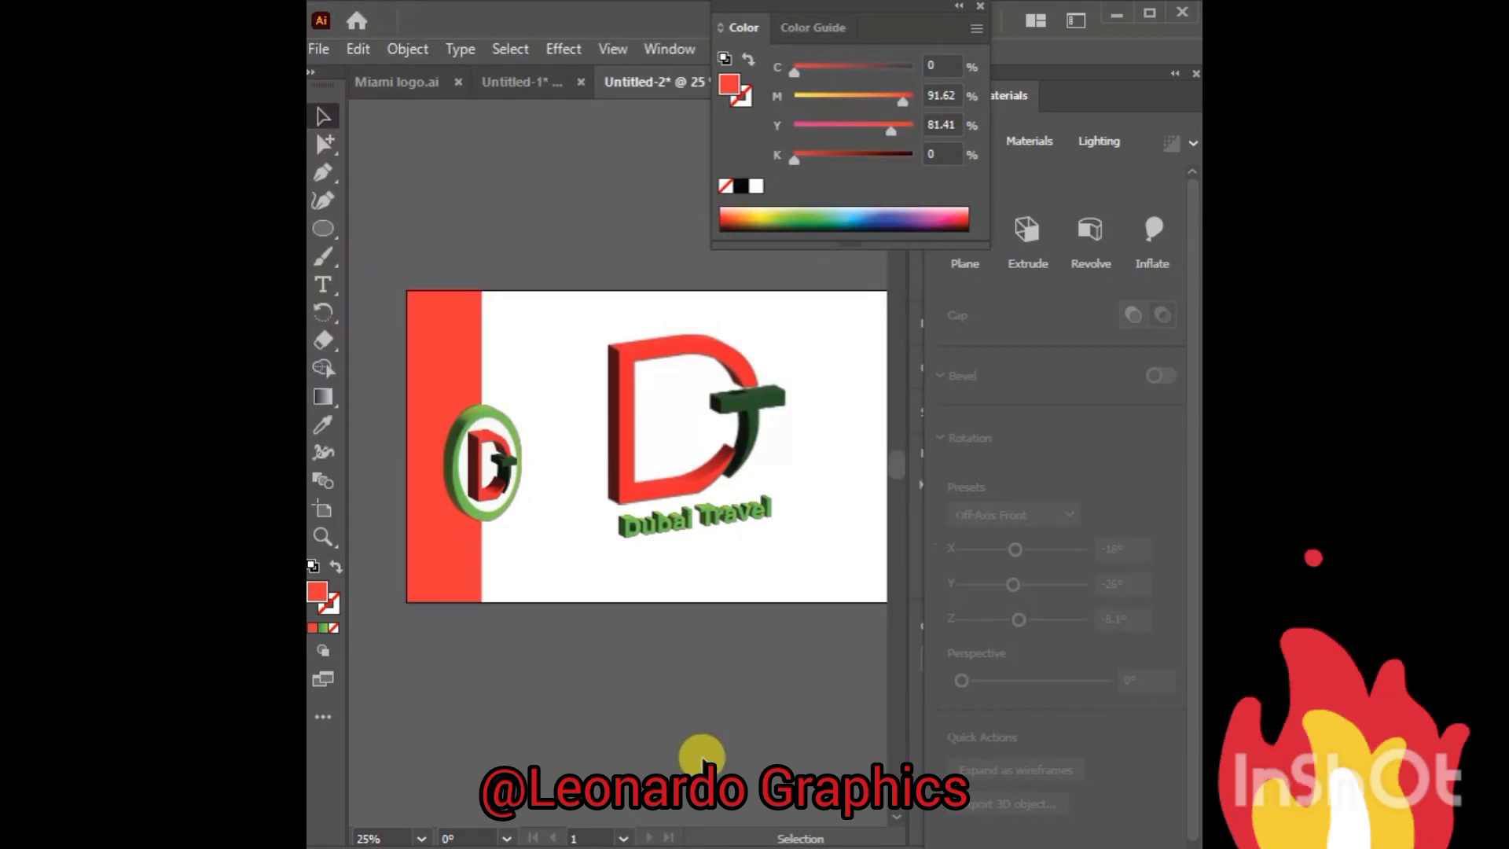
click(980, 6)
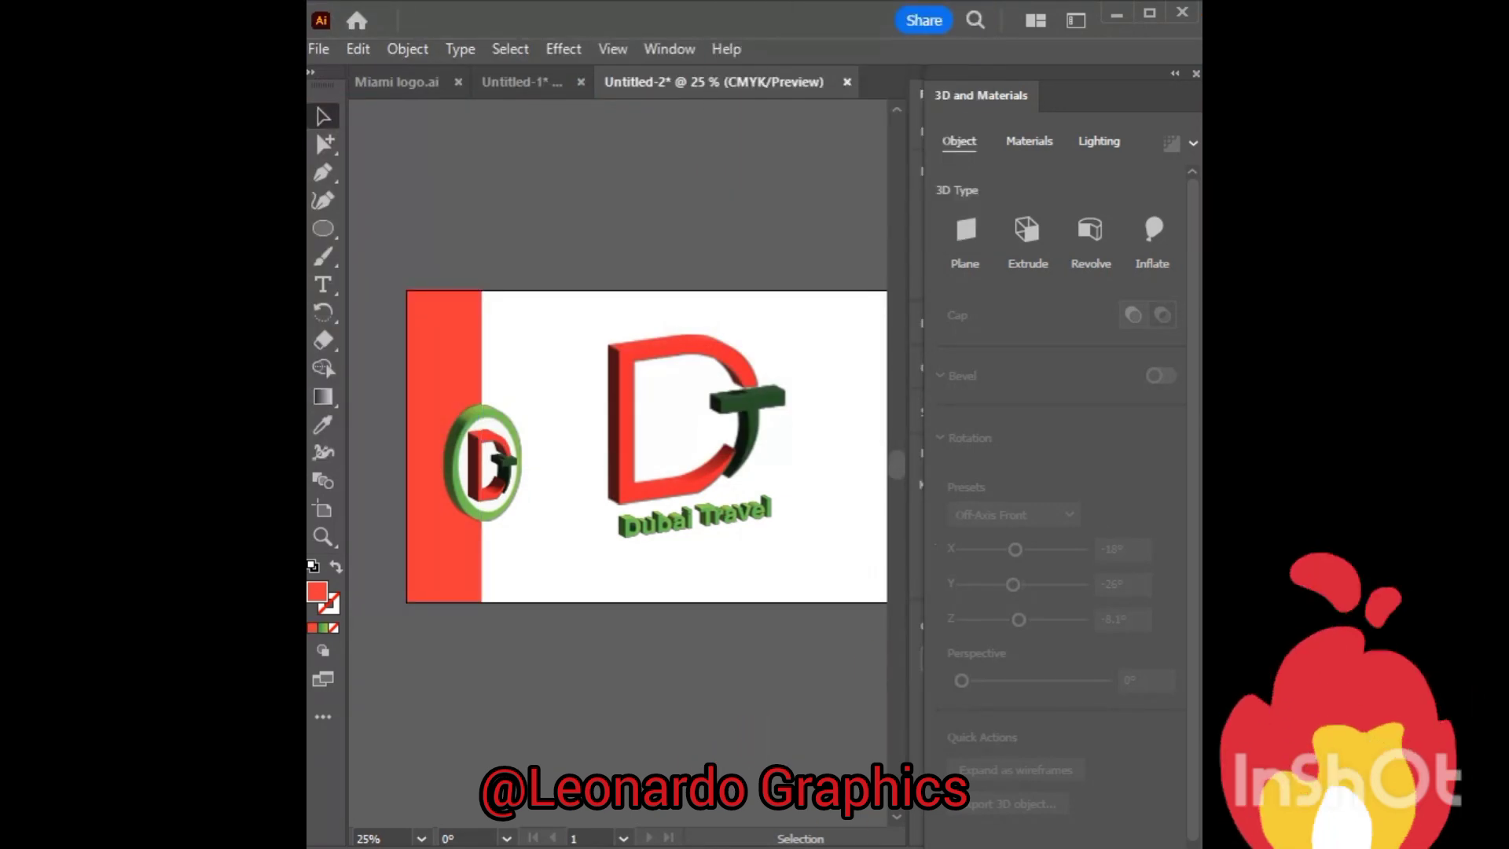
Step: Bring the airplane over from the other document, shrunk and tilted beside the logo, tinted green
drag(827, 366, 738, 428)
mouse_move(881, 452)
mouse_down()
mouse_move(870, 408)
mouse_move(867, 432)
mouse_move(709, 291)
mouse_up()
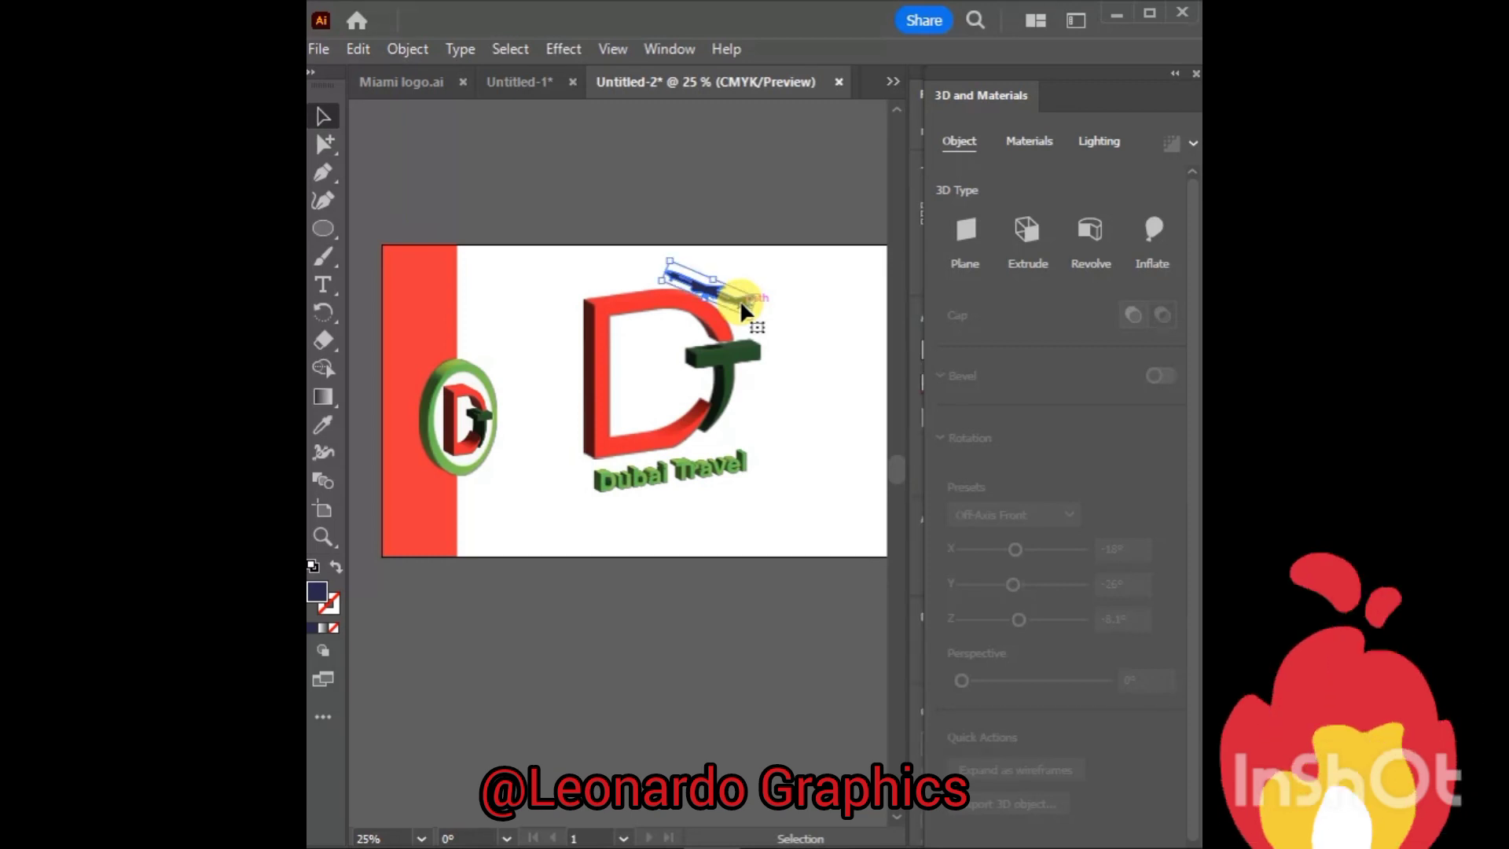
click(323, 424)
click(472, 369)
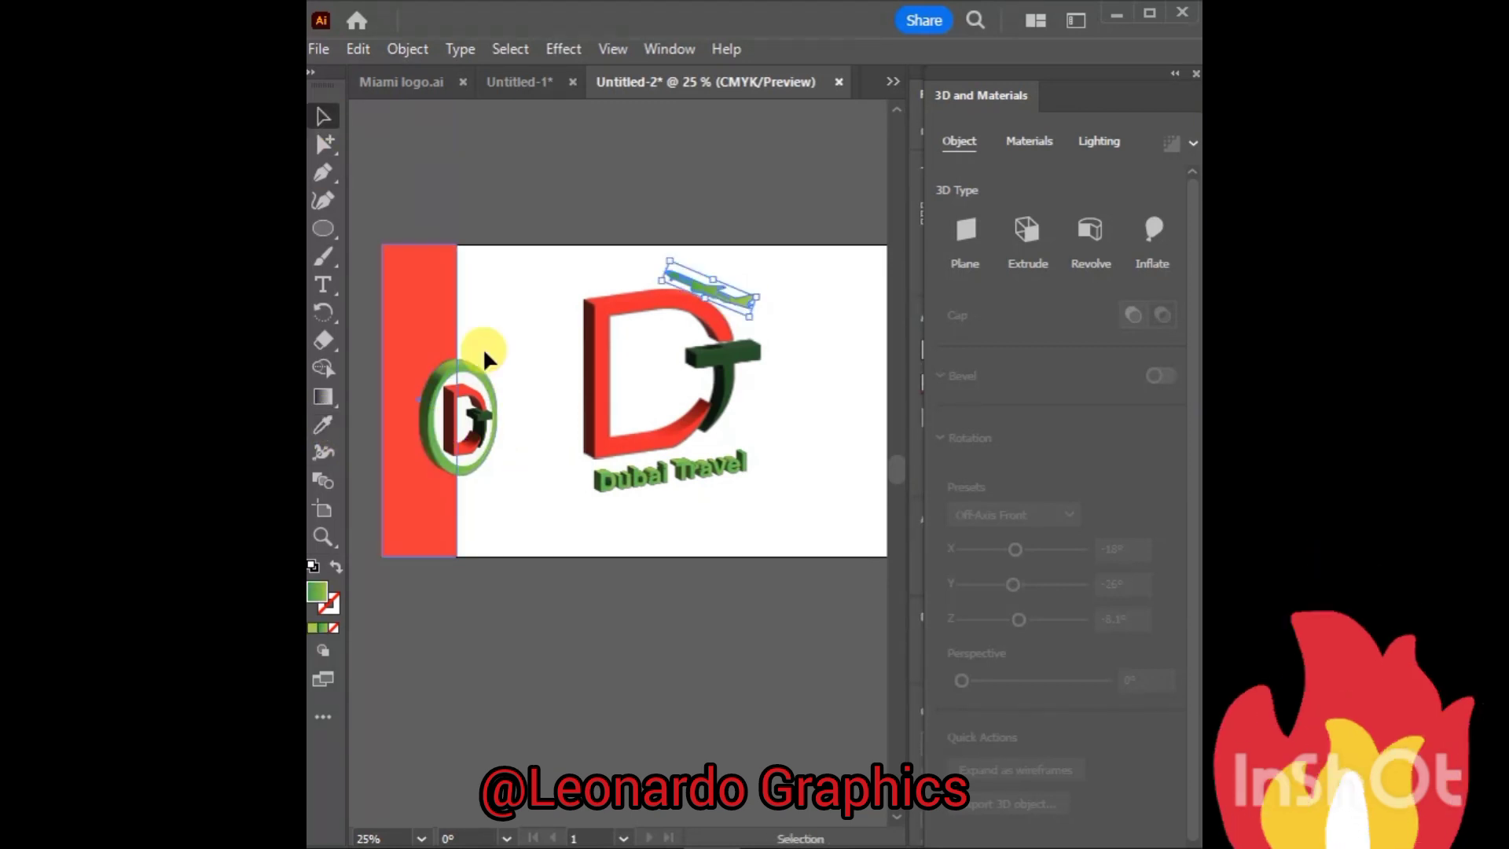
click(587, 513)
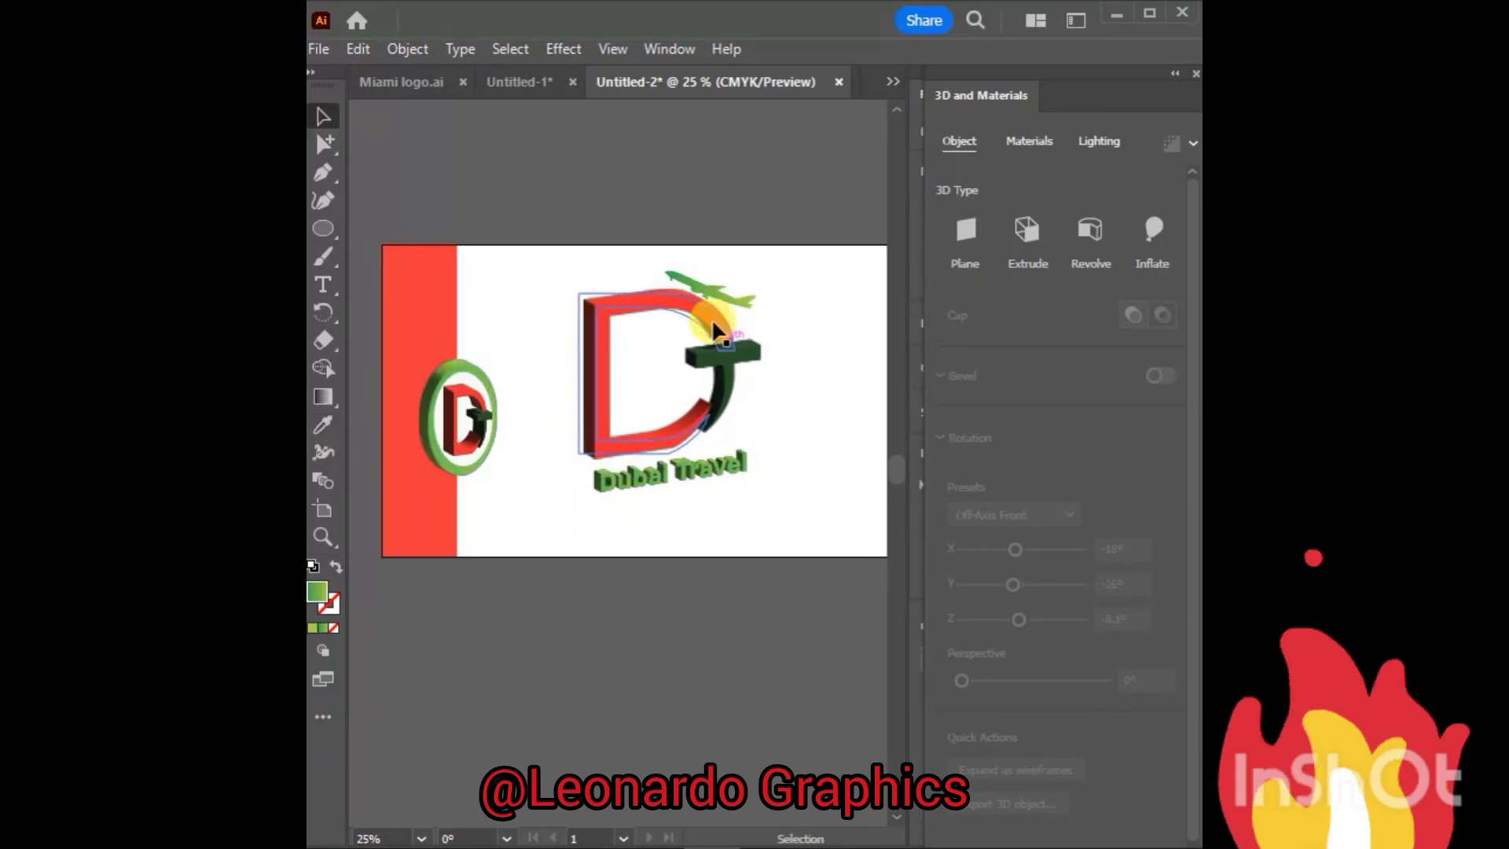
Step: Position the airplane across the middle of the D and fill it dark green
drag(700, 286, 656, 365)
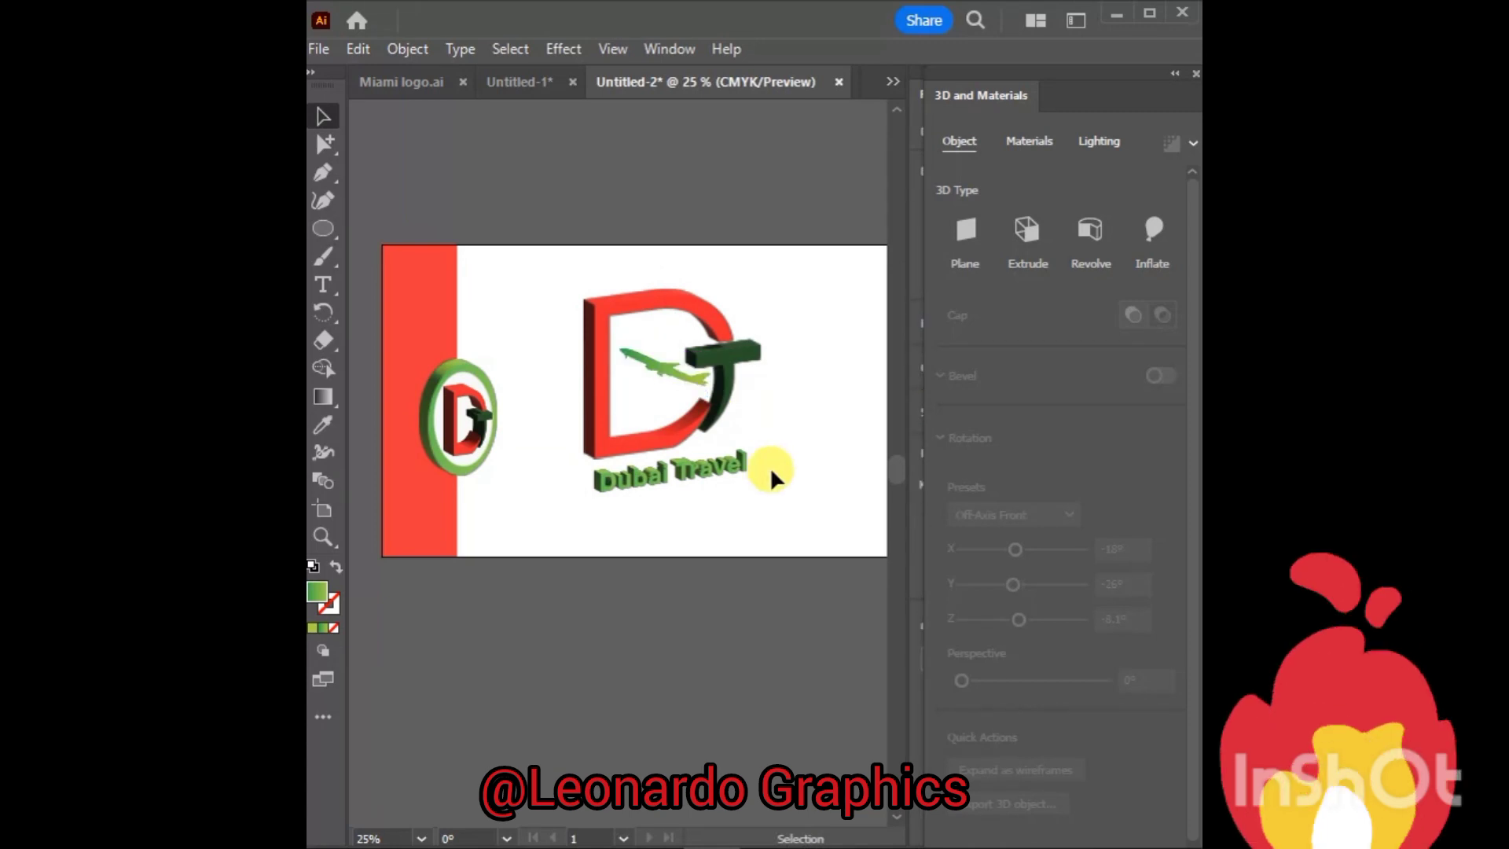
drag(669, 356, 681, 391)
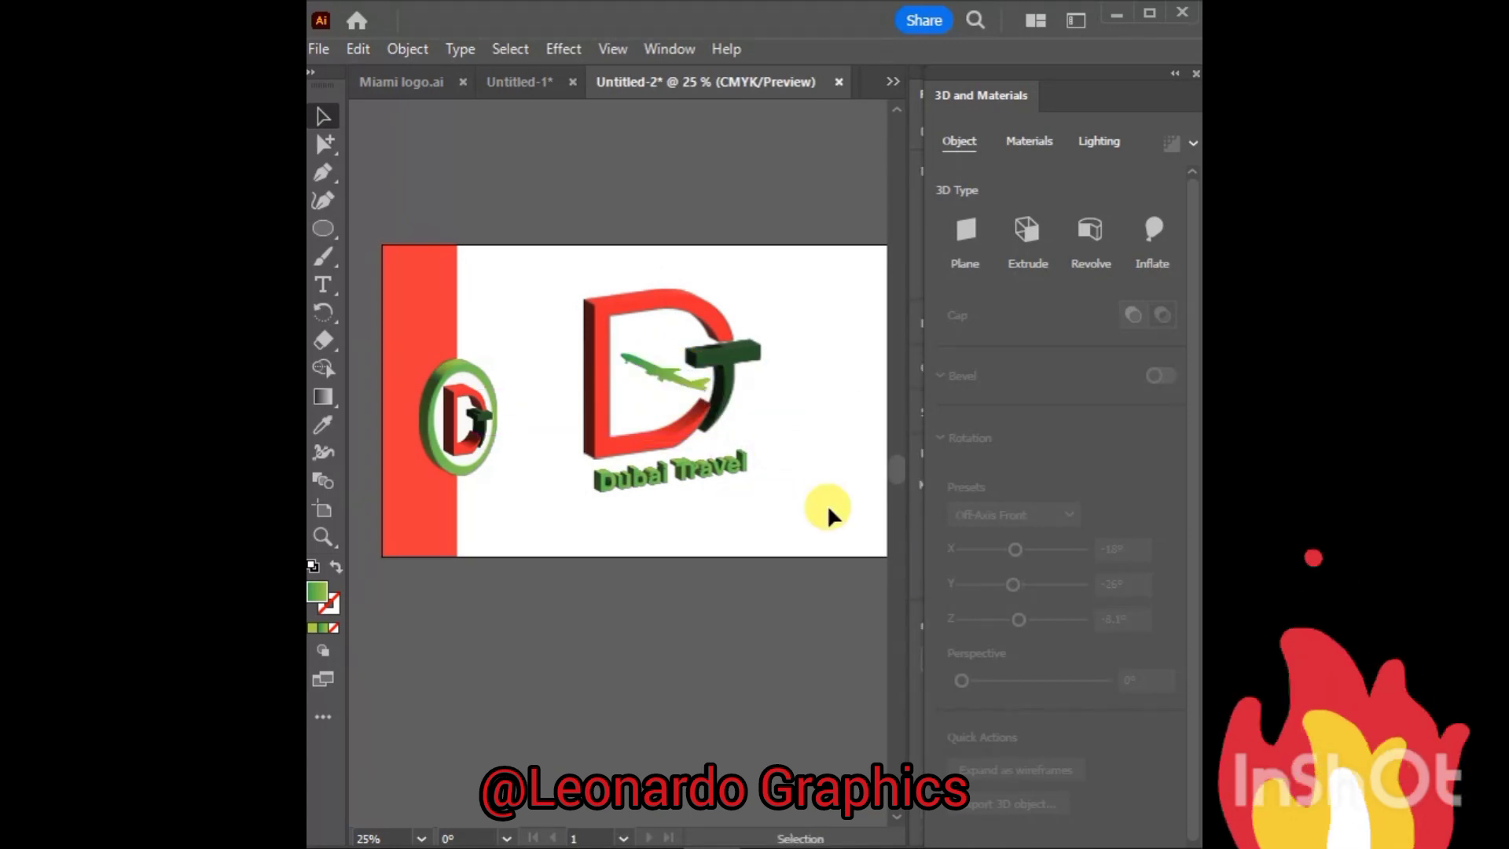
click(672, 379)
double_click(317, 591)
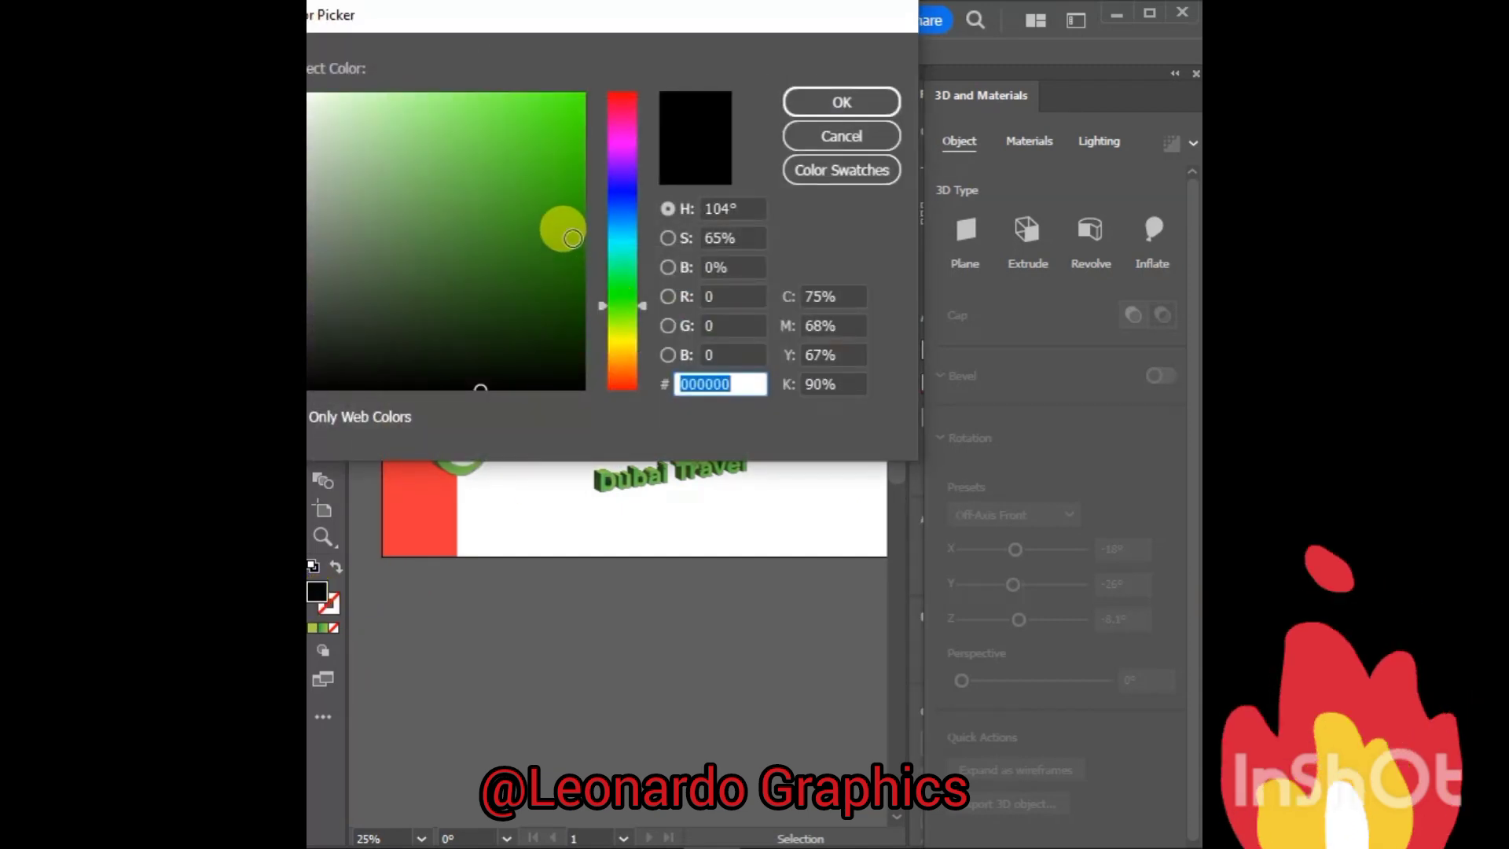
click(572, 238)
click(869, 103)
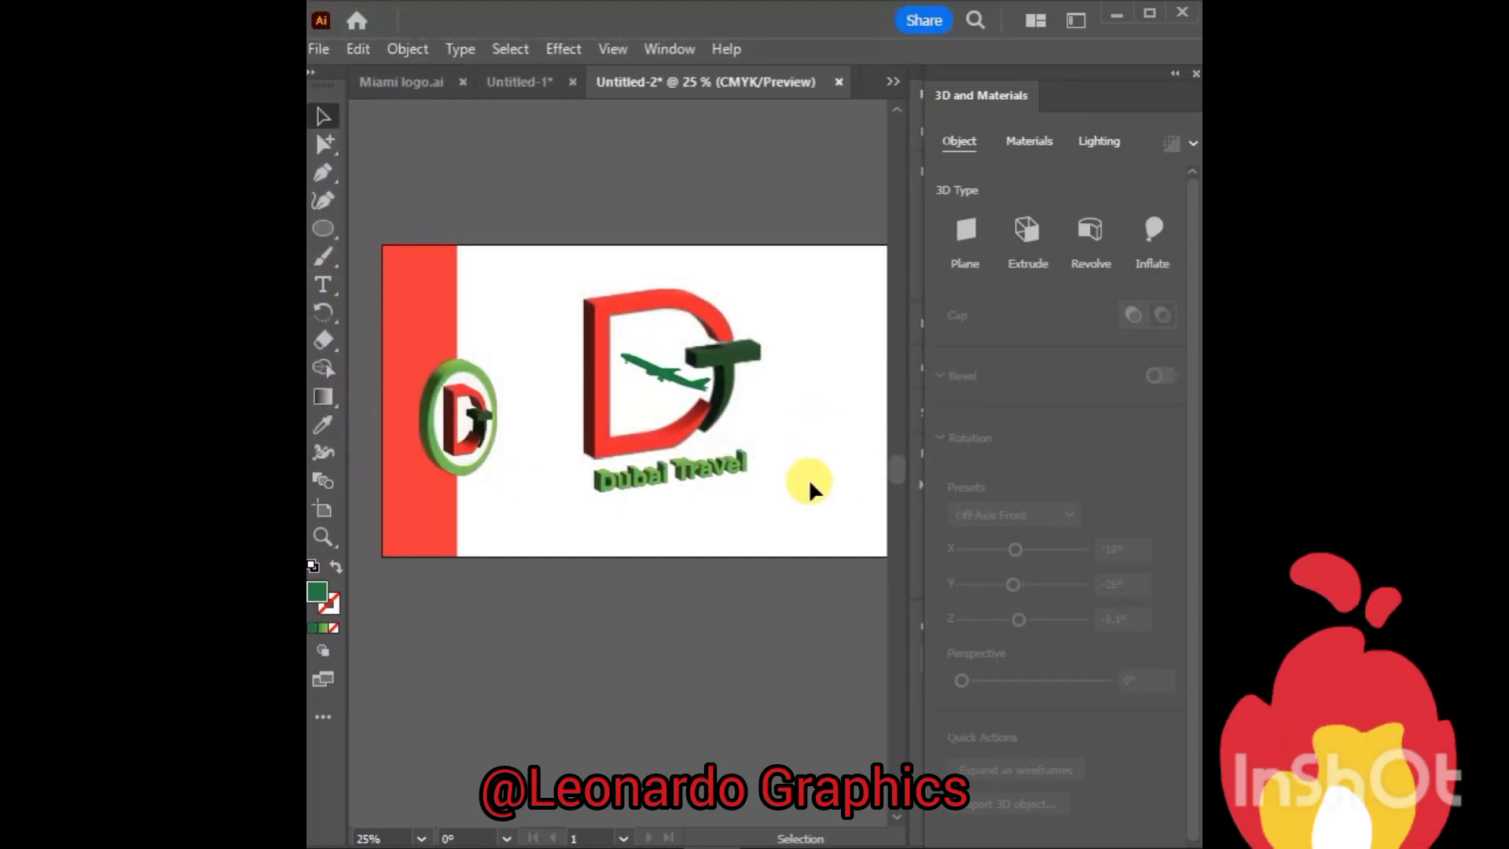